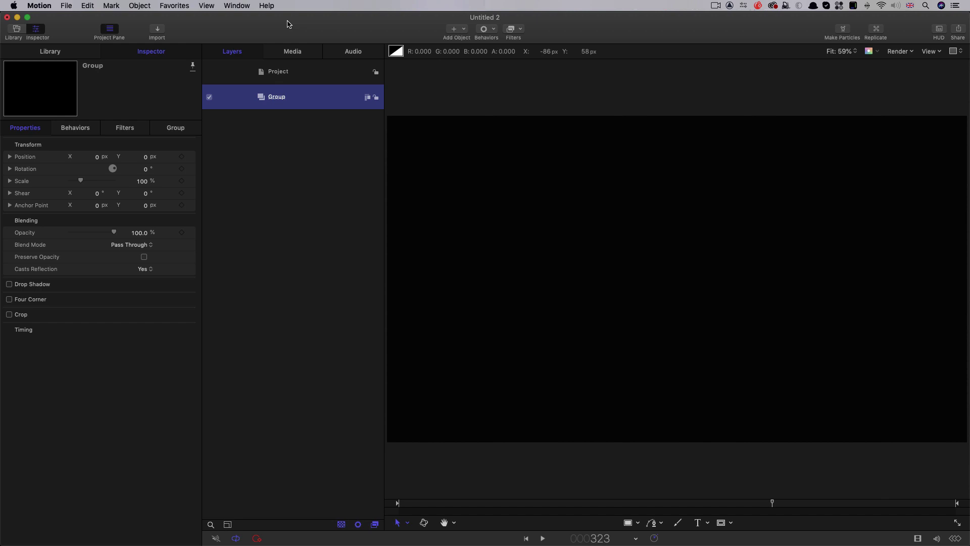
Deselect everything to reach the project properties and set the project height to 1920.
key(super+shift+a)
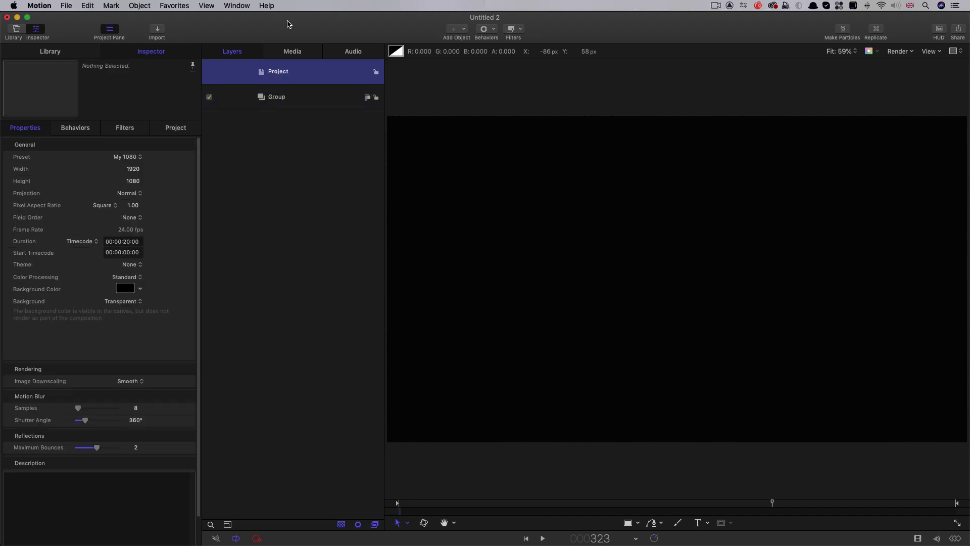
click(129, 180)
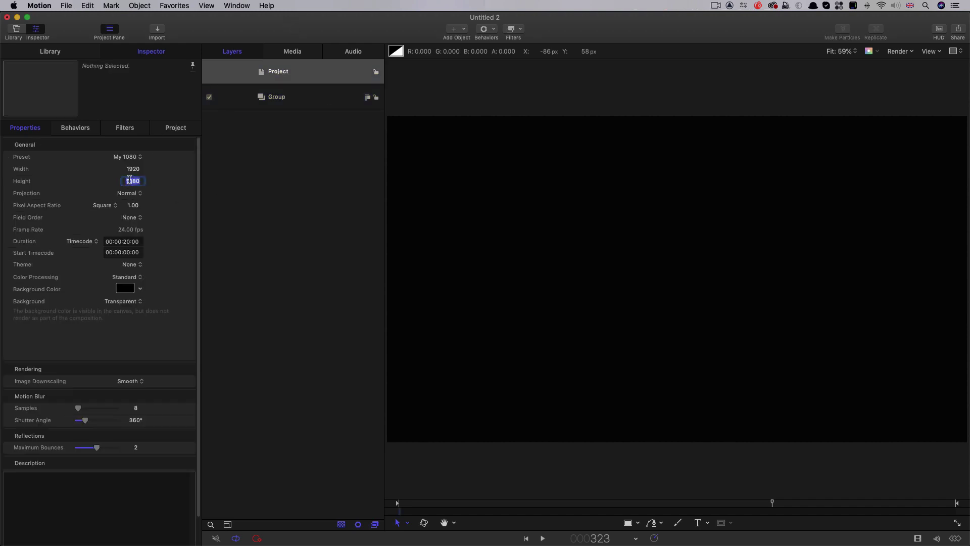
text(192)
key(Return)
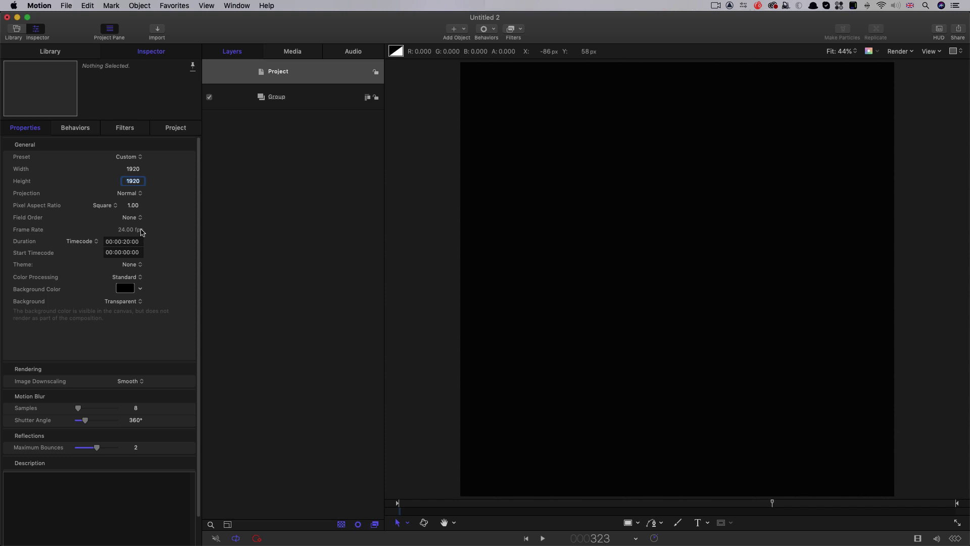
Add a Clouds generator to the empty group.
click(290, 99)
click(462, 29)
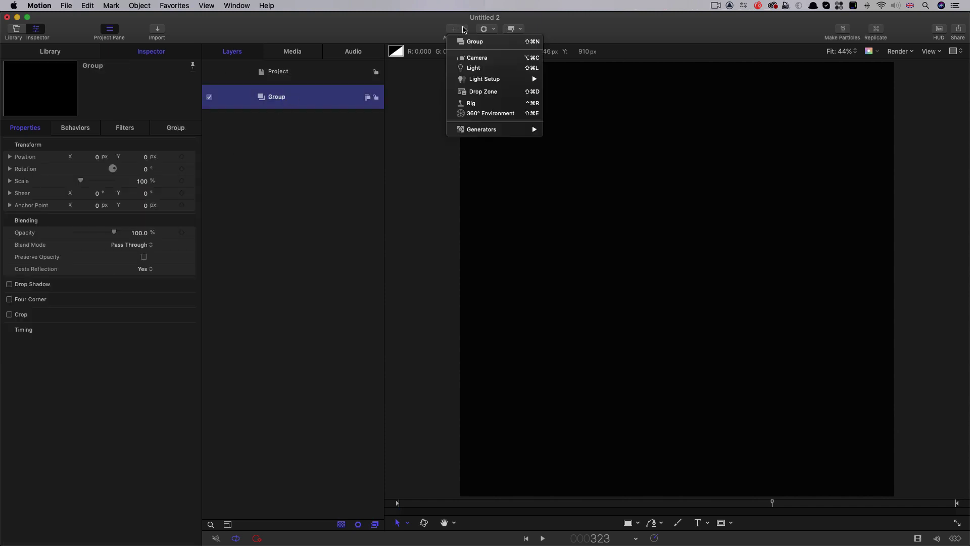
mouse_move(465, 132)
mouse_move(576, 138)
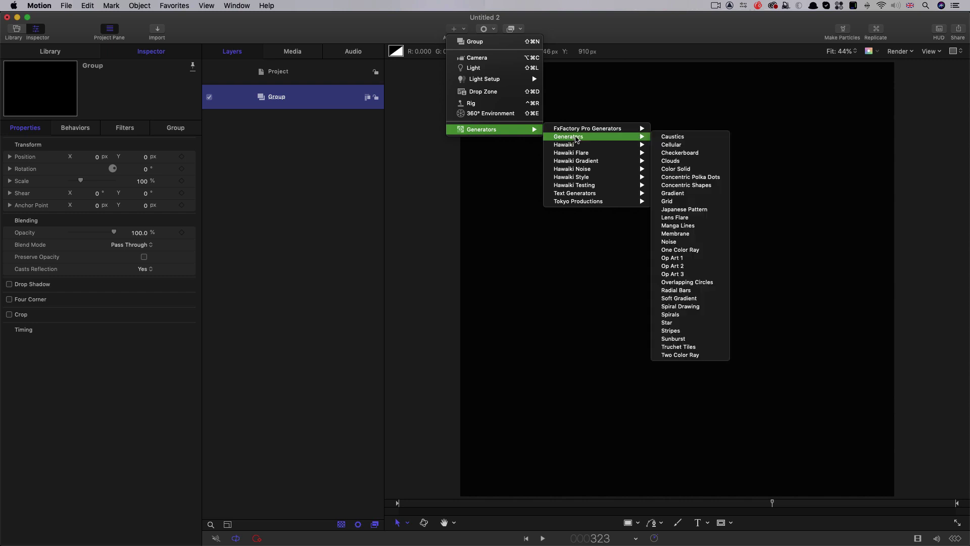
click(677, 162)
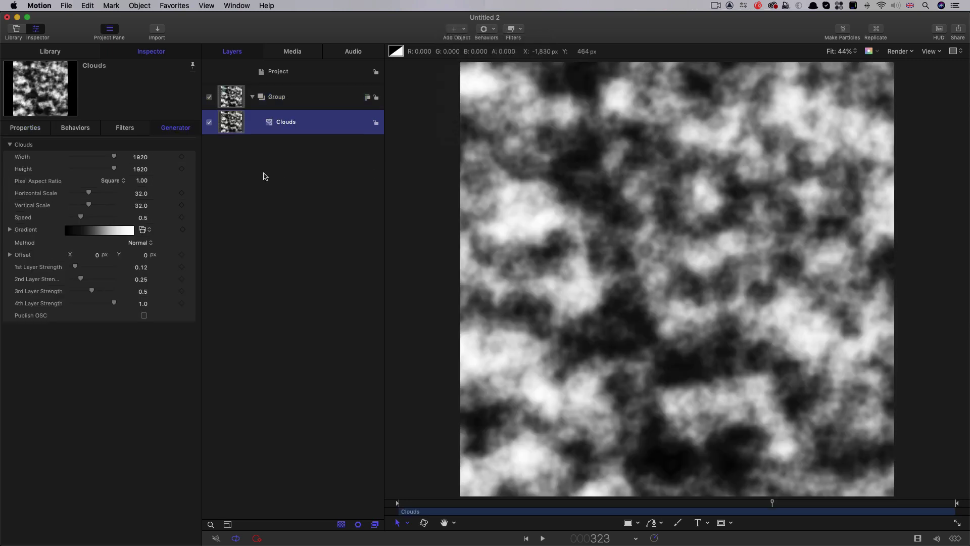
Set the Clouds generator's horizontal scale to 8 and its vertical scale to 24.
click(142, 197)
text(8)
key(Tab)
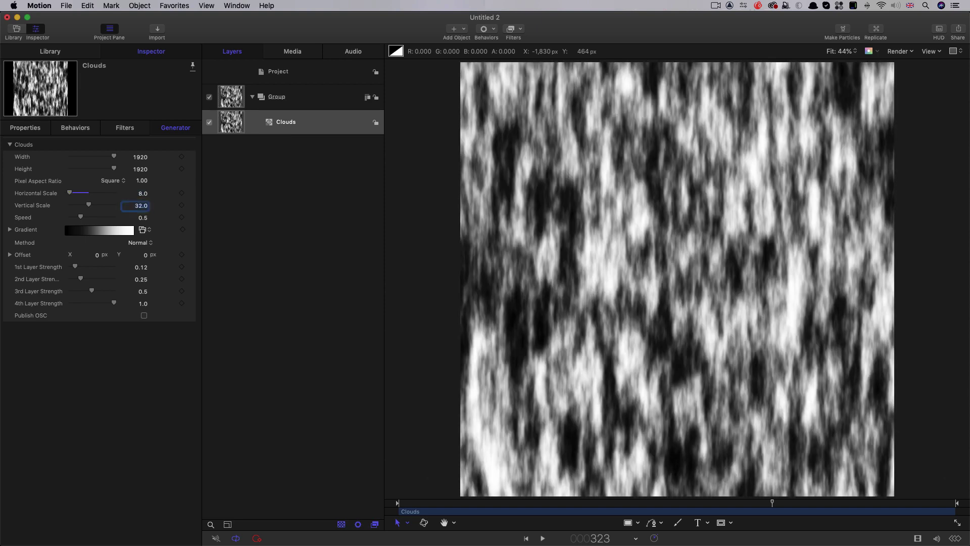
text(24)
key(Return)
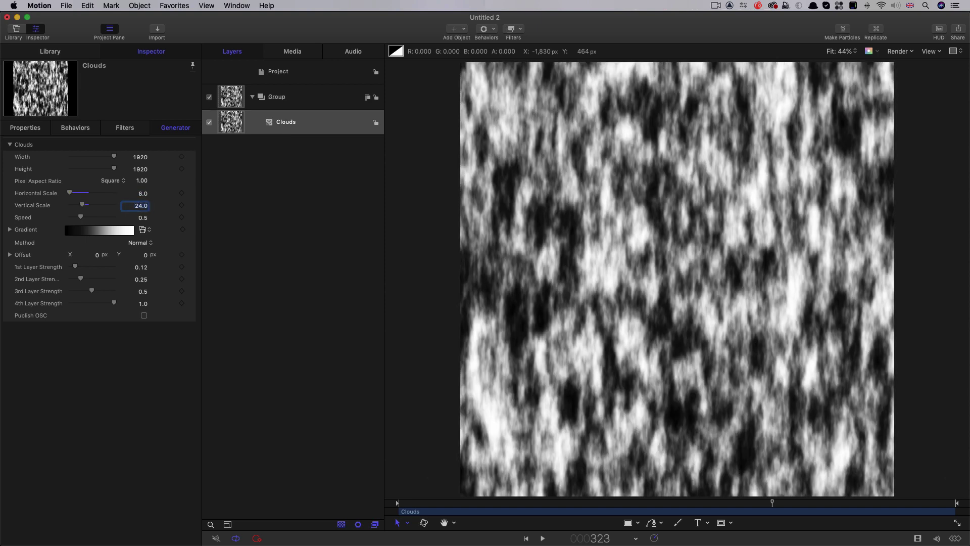
Add a Rate parameter behavior of 0.1 px to the Clouds generator's Y offset and preview the motion.
click(10, 255)
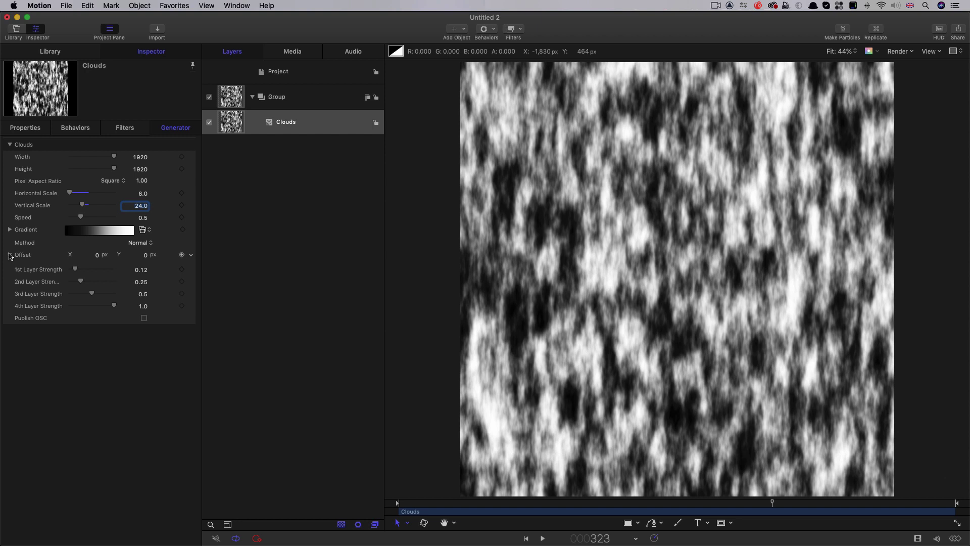
click(192, 279)
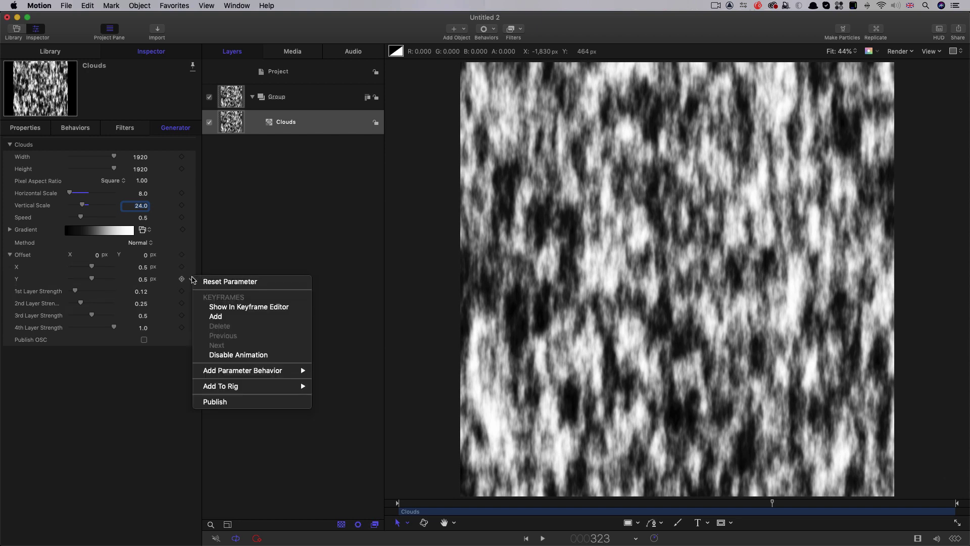
mouse_move(222, 370)
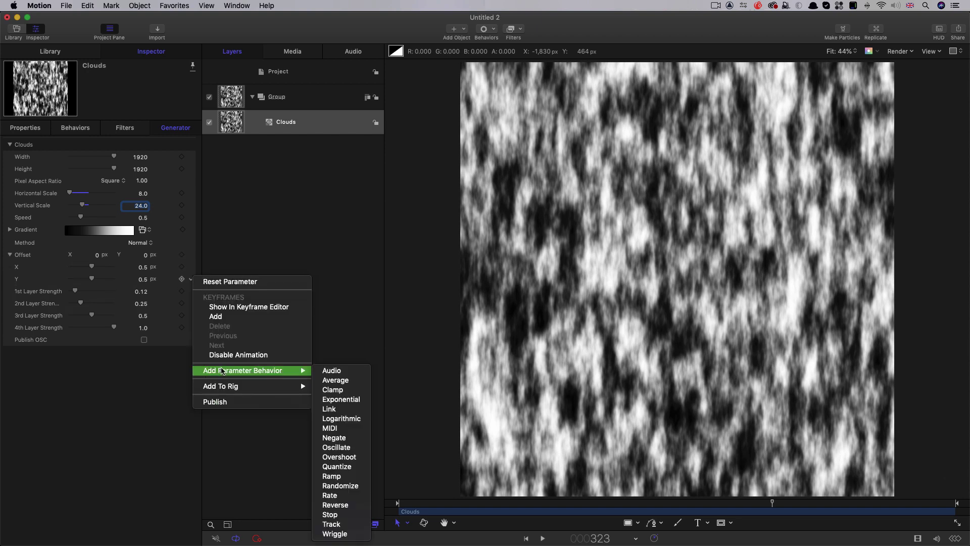
click(353, 495)
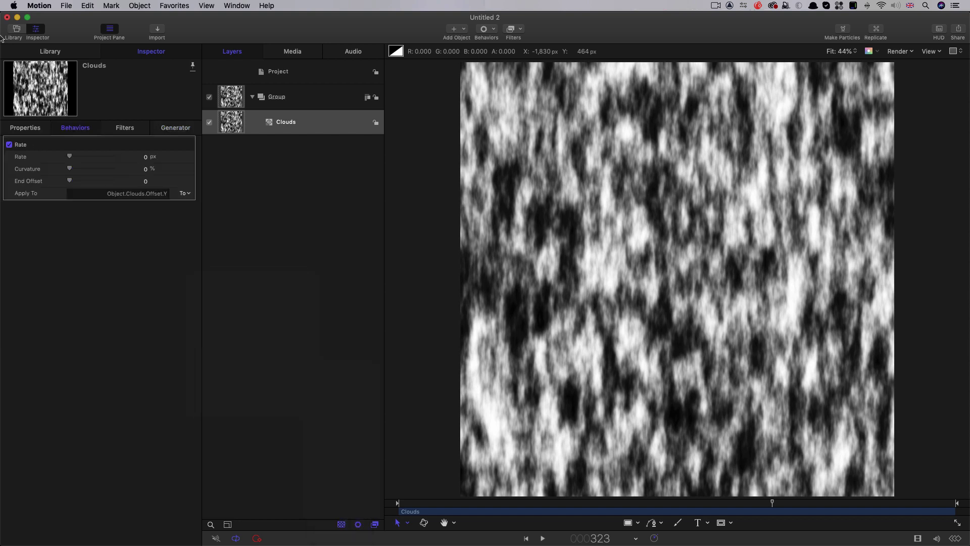
click(145, 157)
text(0.1)
key(Return)
key(space)
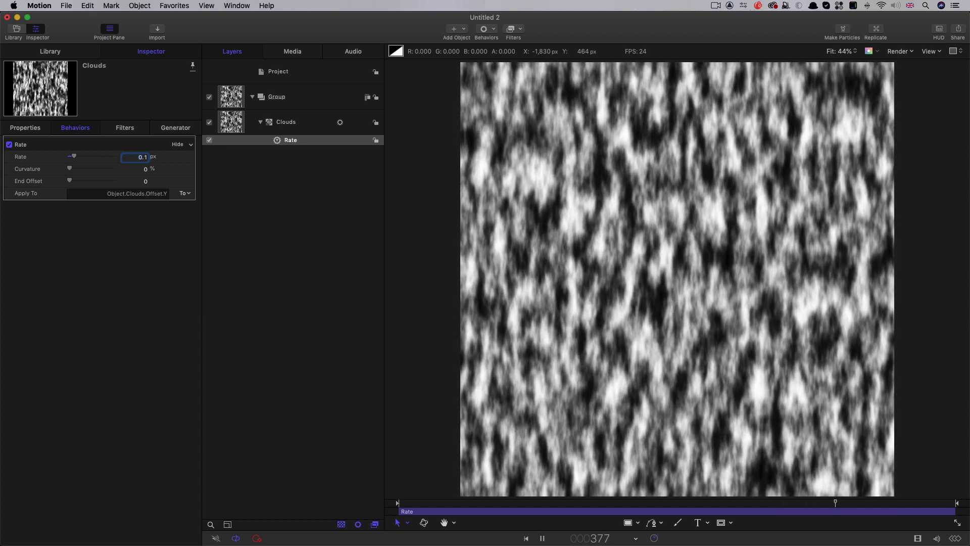
key(space)
Duplicate the Clouds layer together with its Rate behavior.
click(230, 119)
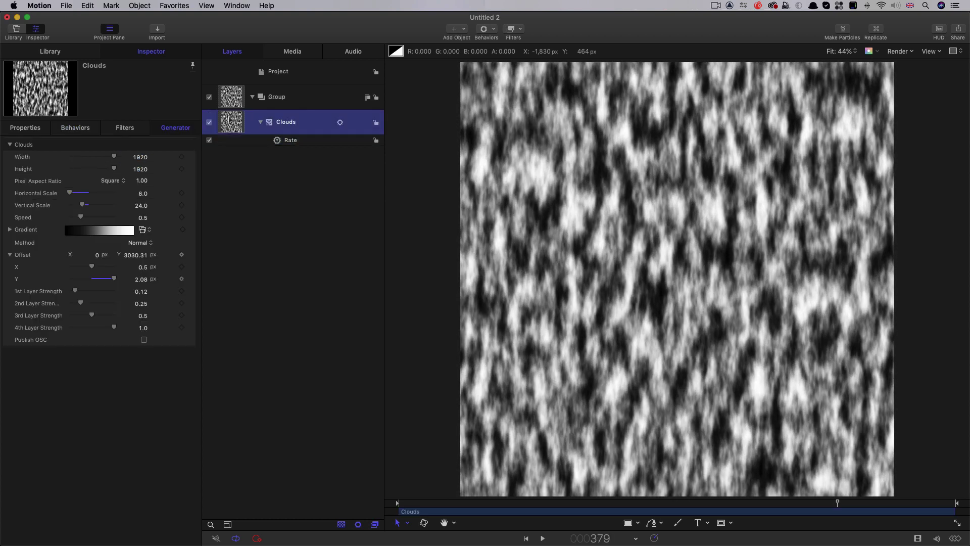
right_click(229, 119)
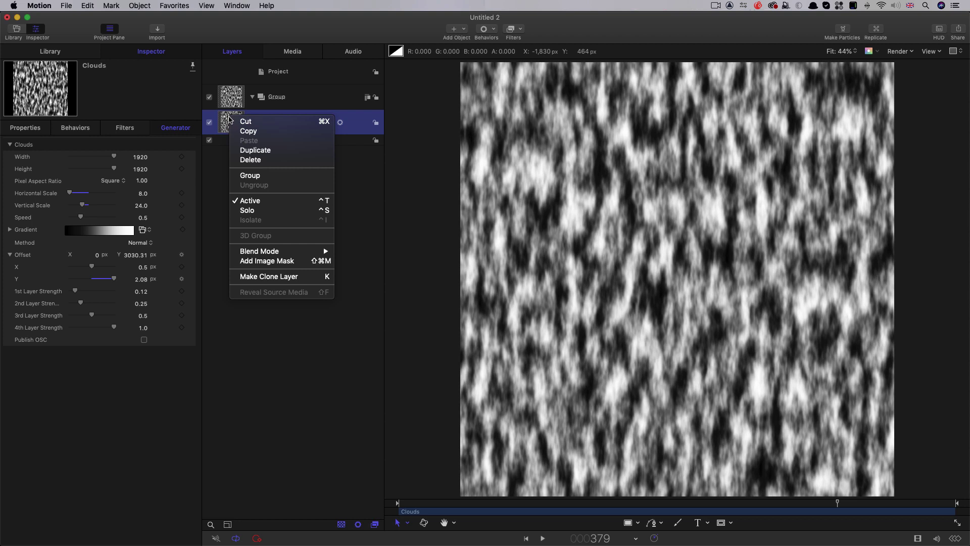
click(269, 153)
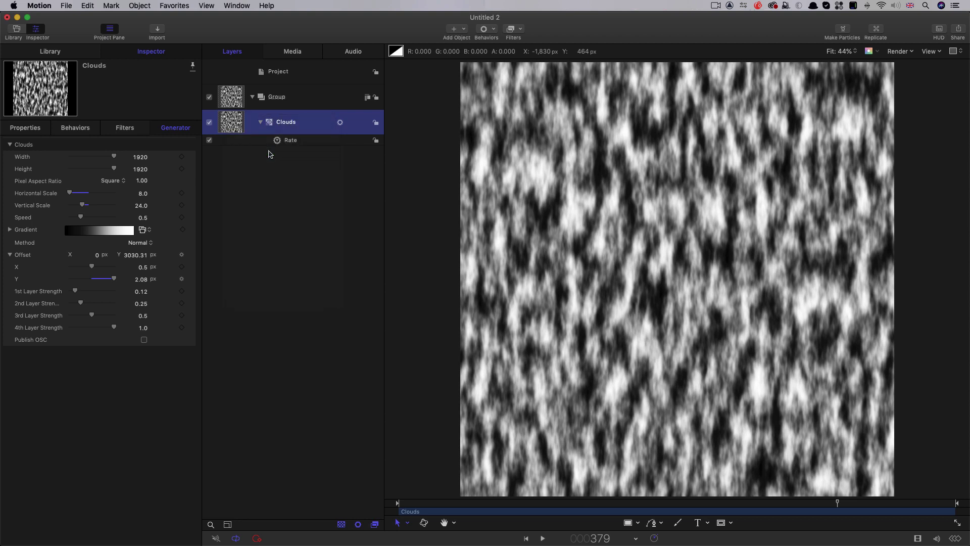
Apply a Bump Map distortion filter to Clouds copy with the original Clouds as map image, and hide the original layer.
click(522, 29)
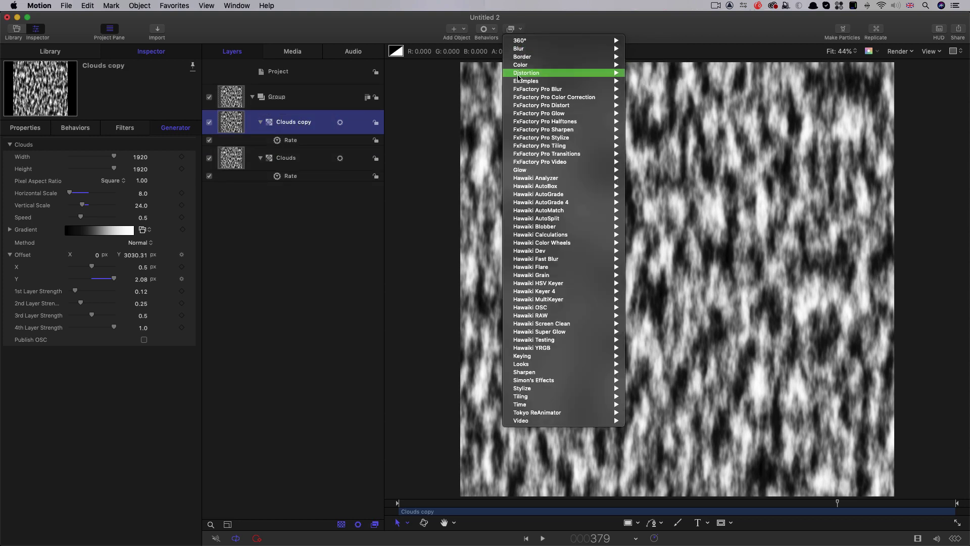
mouse_move(517, 76)
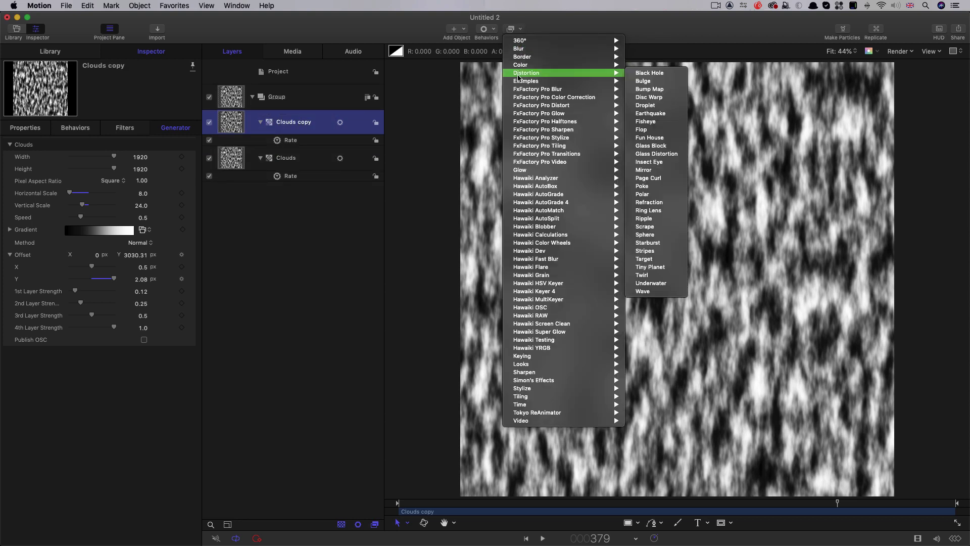
click(651, 89)
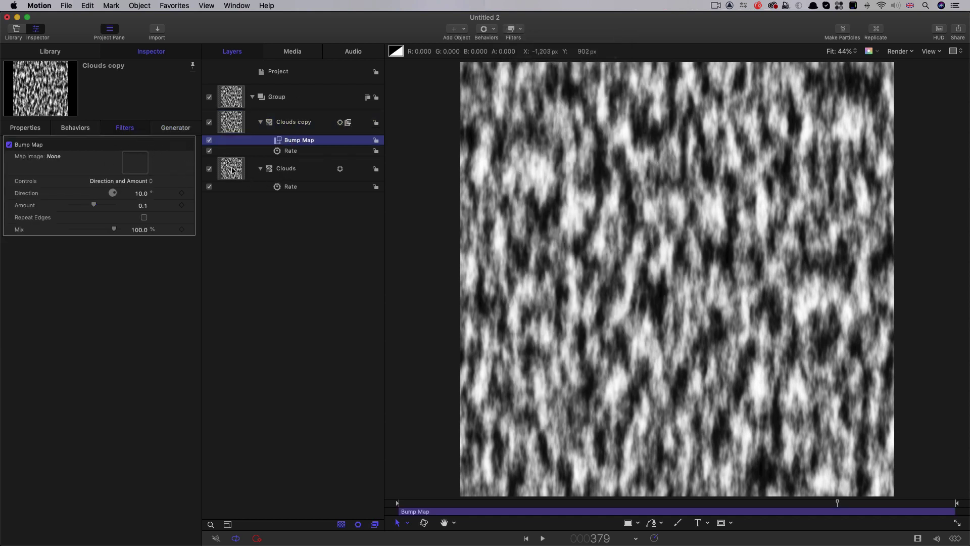
drag(230, 171, 130, 162)
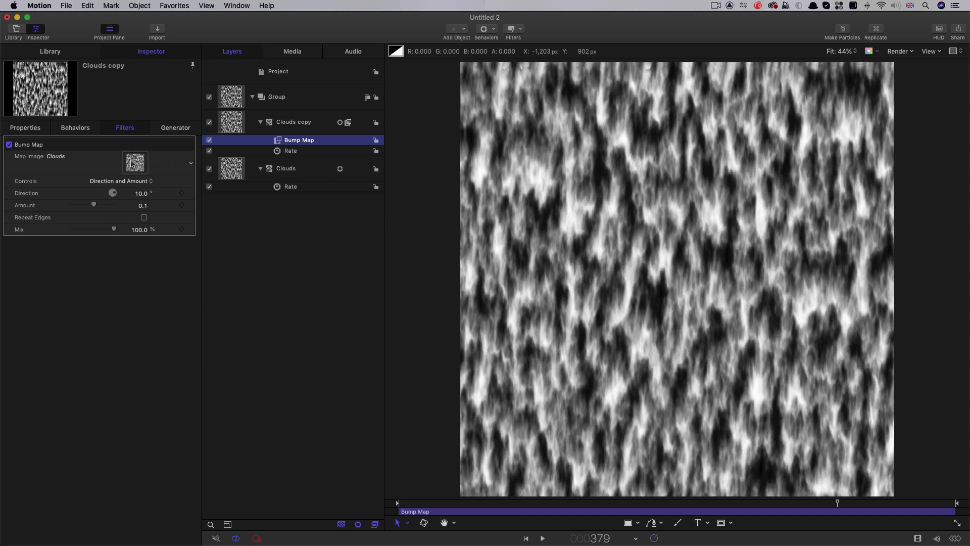
click(209, 168)
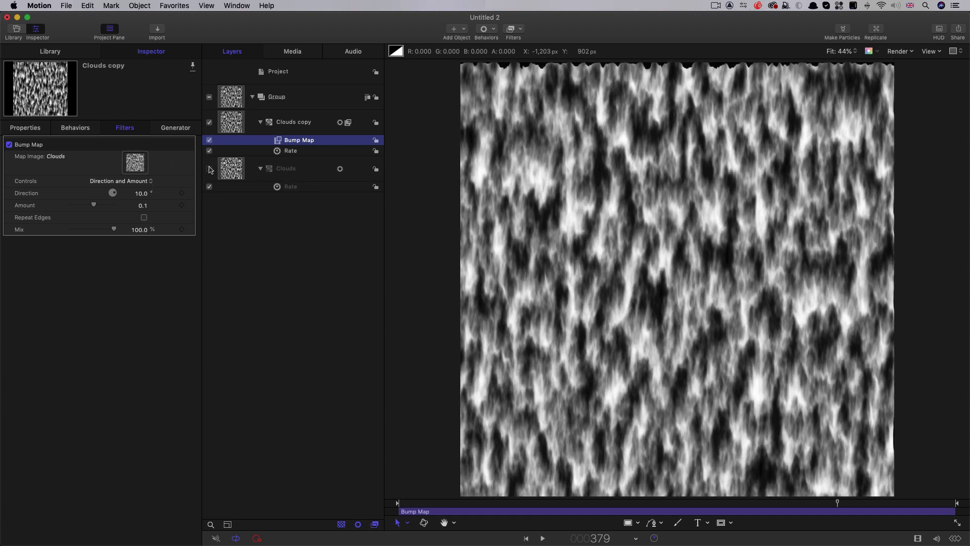
Set the Bump Map direction to 45° and amount to 0.15, and play the result.
click(141, 193)
text(45)
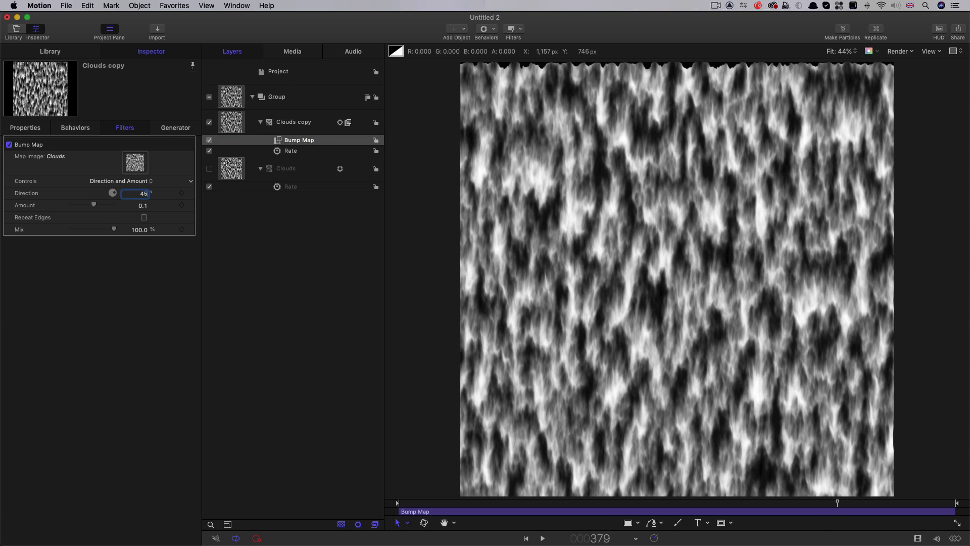
key(Tab)
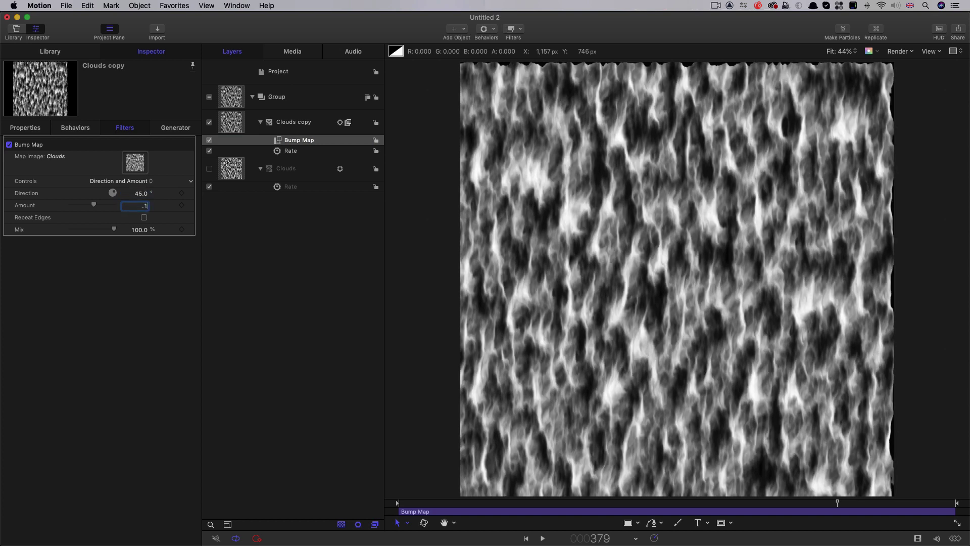
key(Return)
key(space)
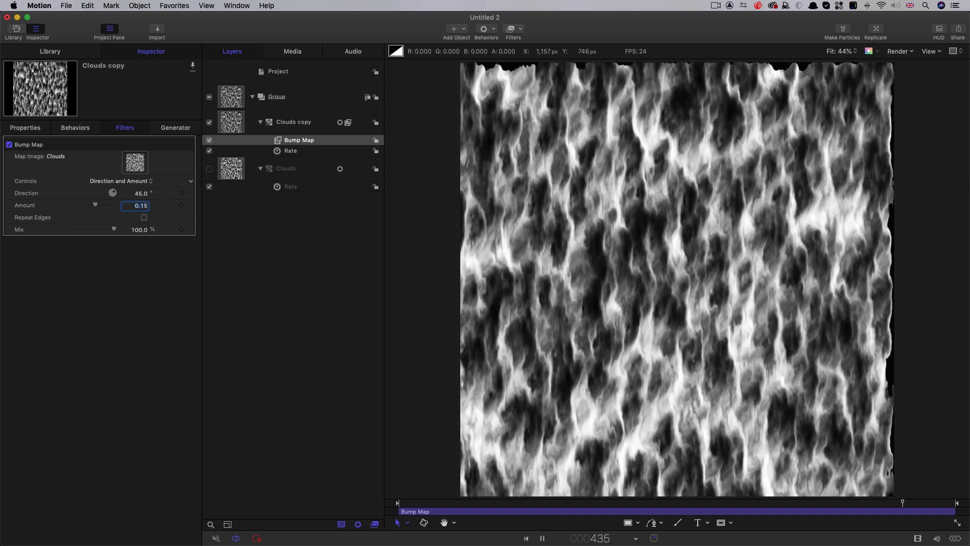
key(space)
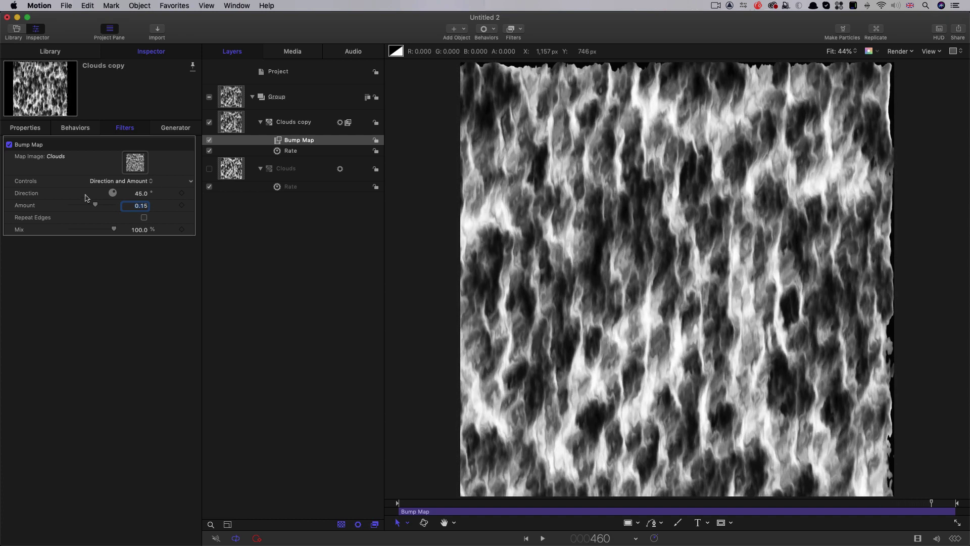
Add a Wriggle parameter behavior to the Bump Map direction with amount 15° and apply mode Add and Subtract.
click(191, 193)
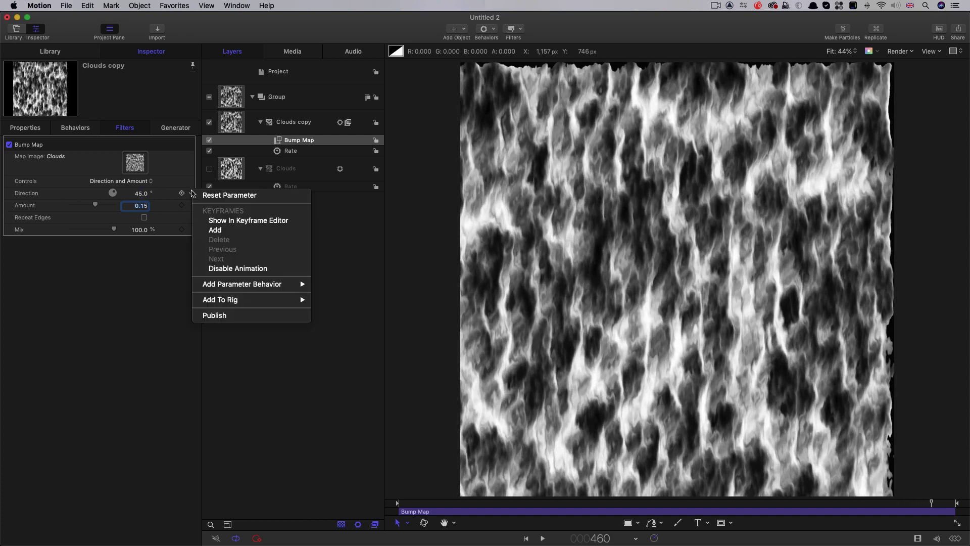
mouse_move(216, 290)
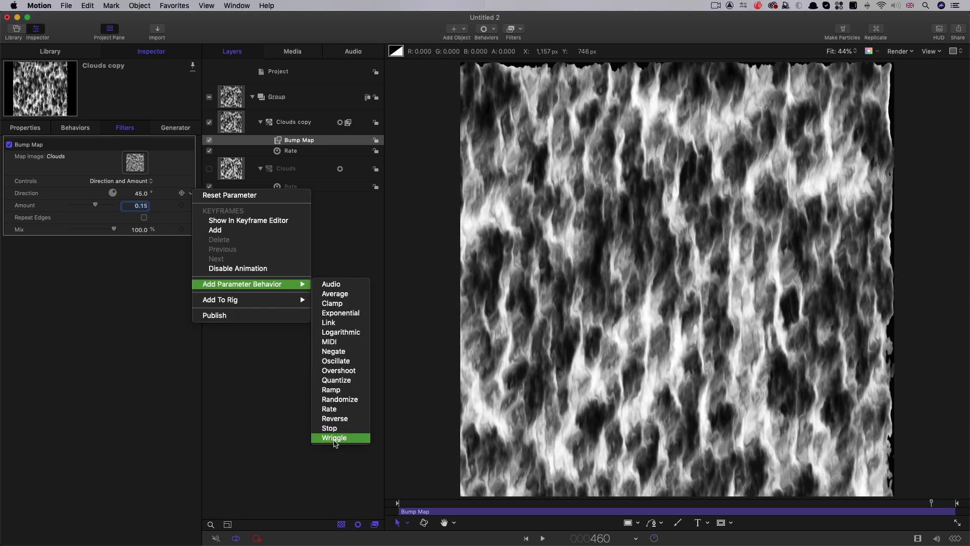
click(334, 437)
click(141, 157)
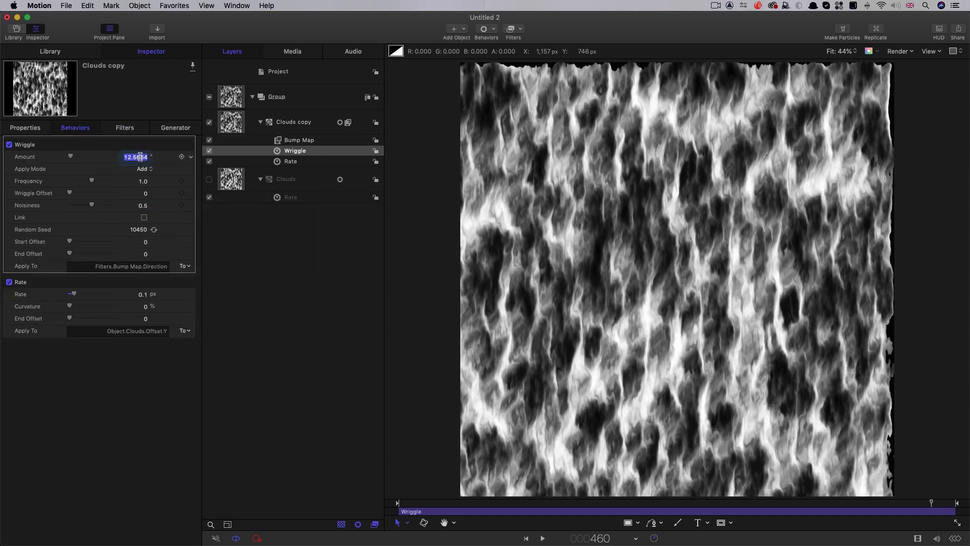
text(15)
click(143, 168)
click(145, 202)
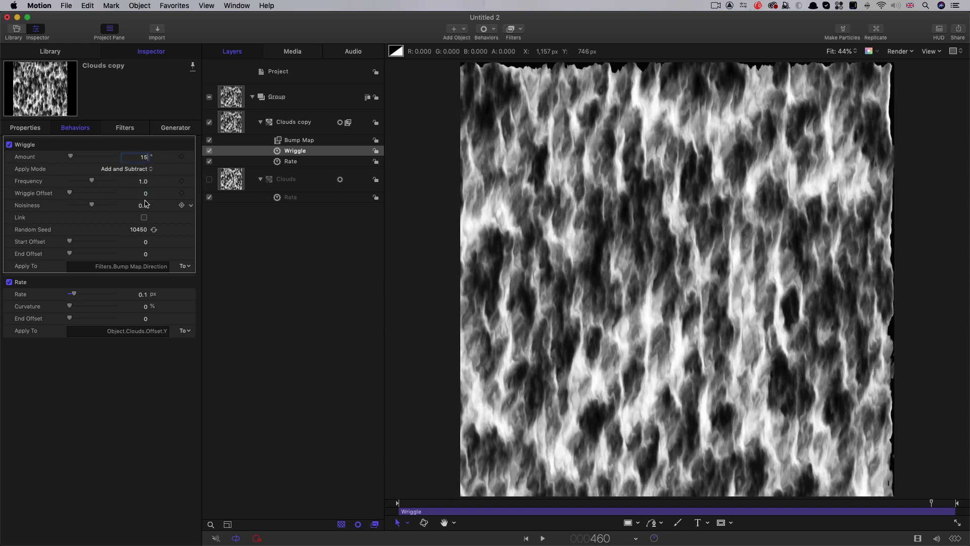
Set the Wriggle frequency to 0.3 and noisiness to 0, and play the animation from an earlier frame.
click(144, 182)
text(.3)
key(Tab)
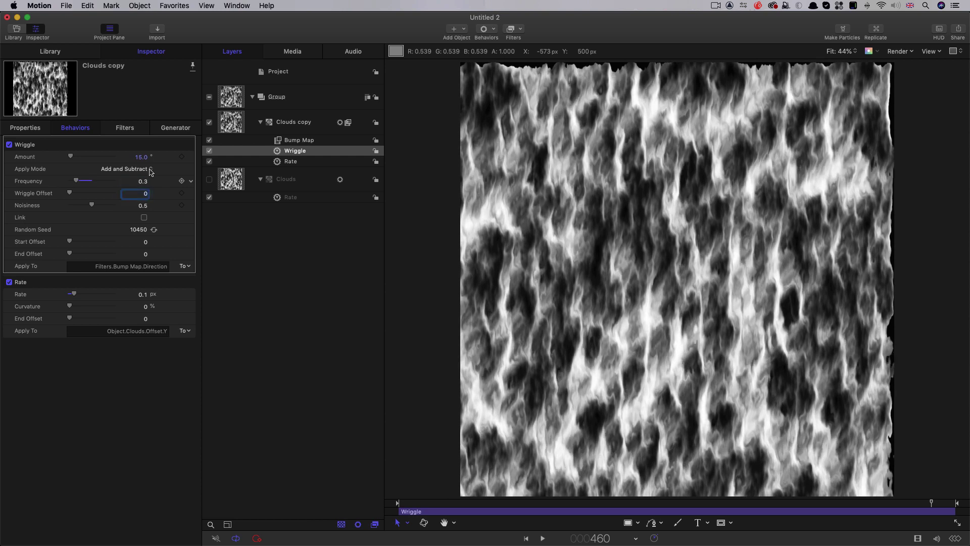
drag(91, 204, 6, 209)
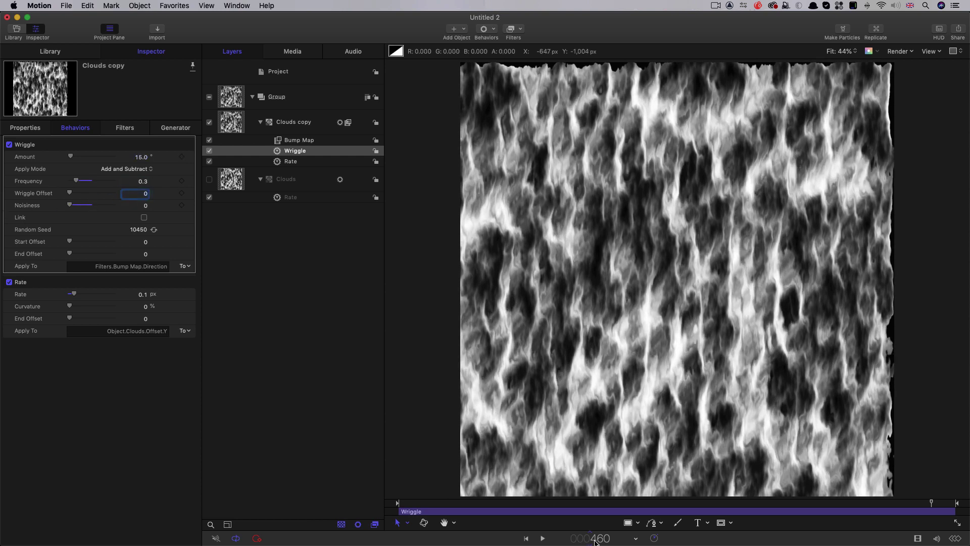
click(538, 504)
key(space)
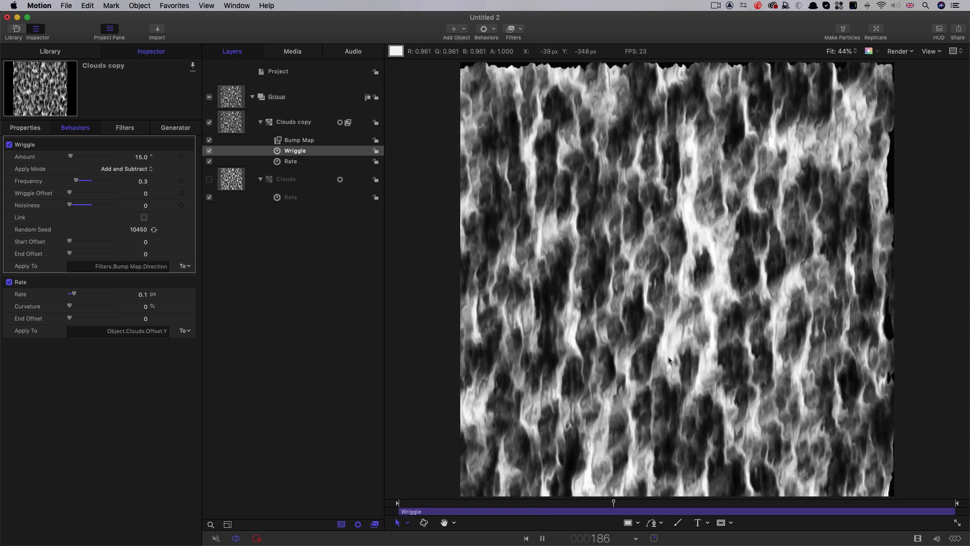
key(space)
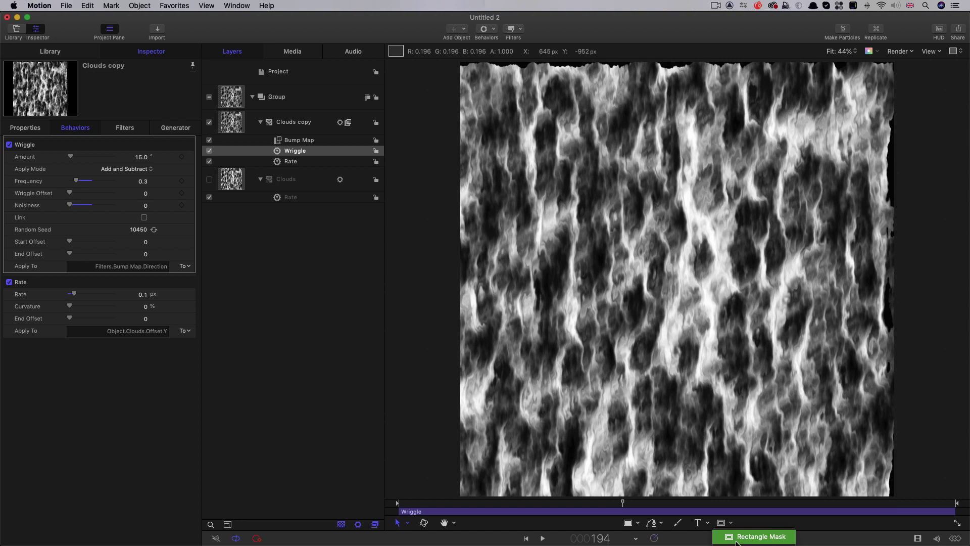
Draw a rectangle mask on the Clouds copy layer and set its width to 720 and height to 640.
click(721, 523)
drag(519, 249, 854, 390)
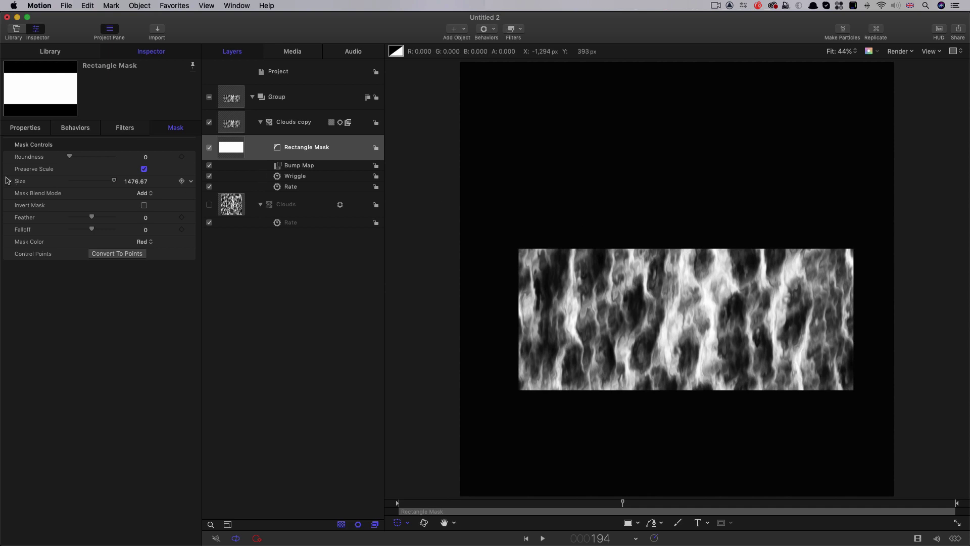
click(11, 181)
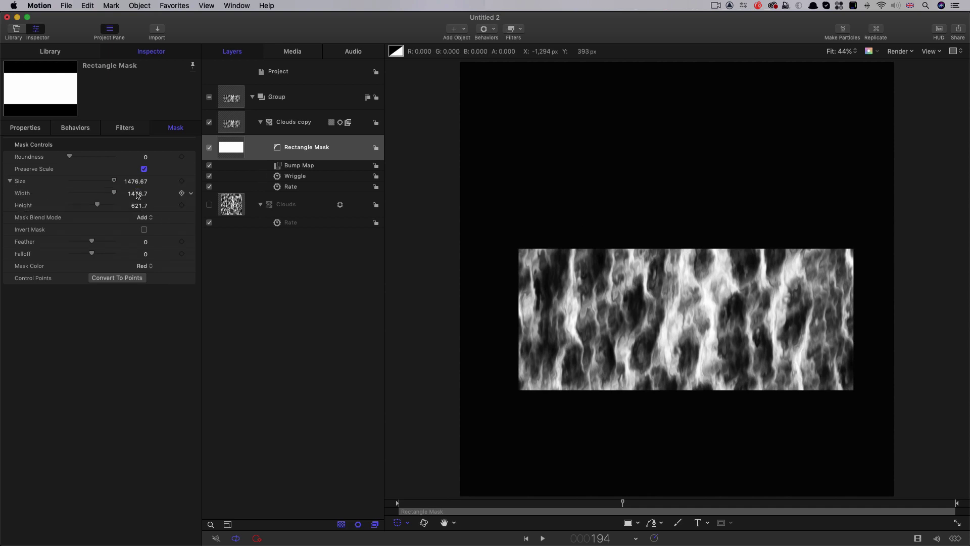
click(137, 194)
text(720)
key(Tab)
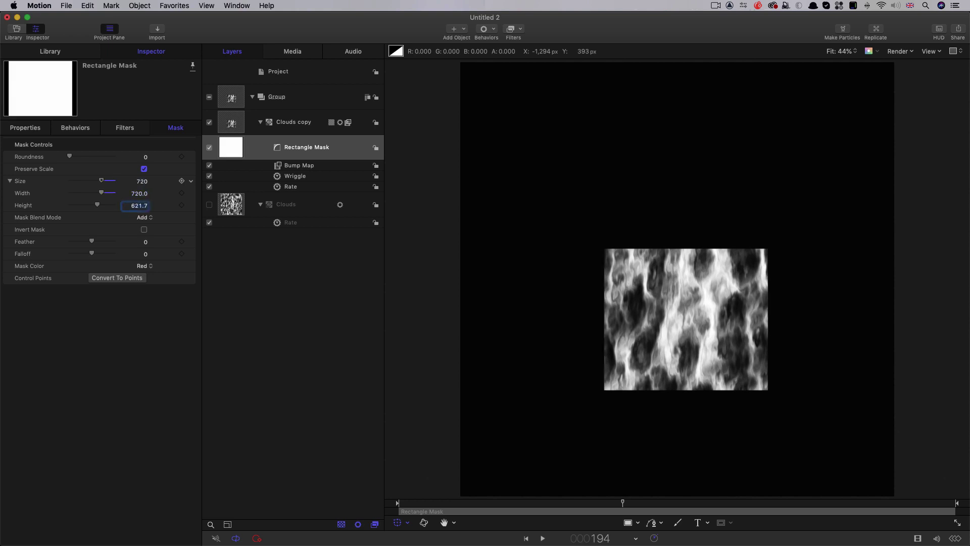
text(640)
key(Return)
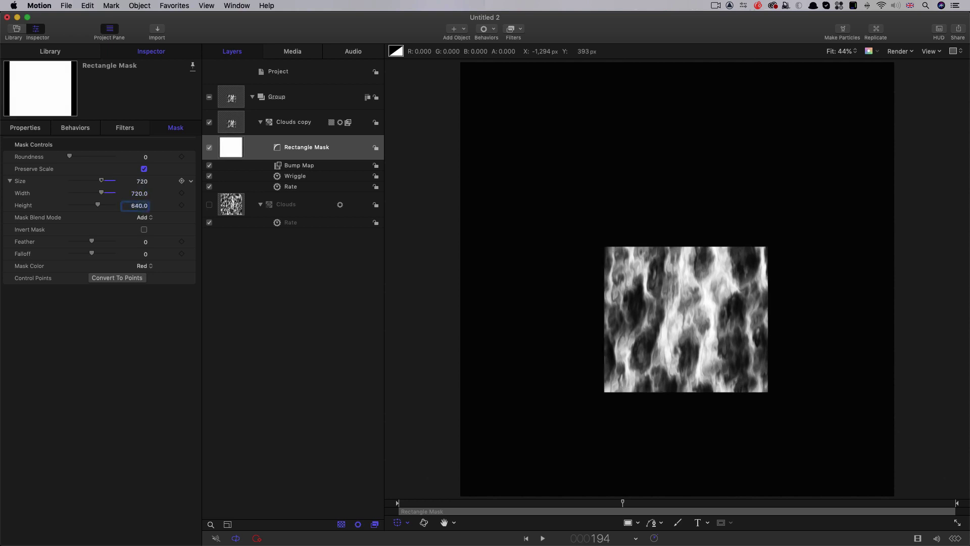
Position the rectangle mask at X 0 px and Y -540 px.
click(30, 128)
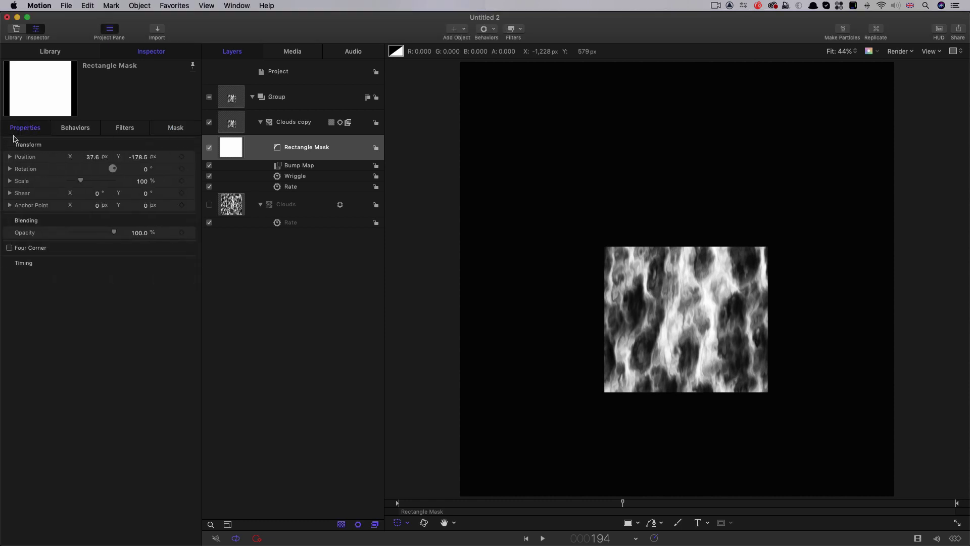
click(91, 157)
text(0)
key(Tab)
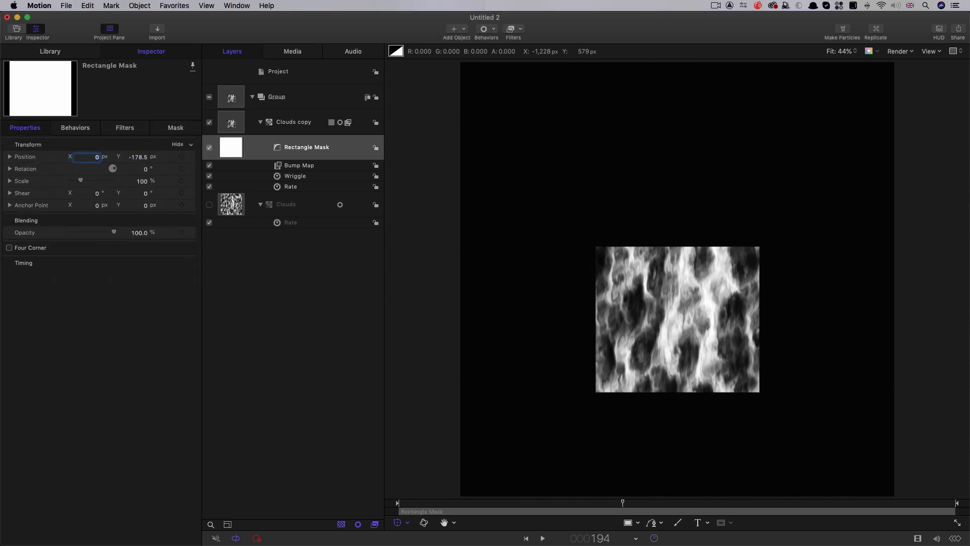
text(-540)
key(Return)
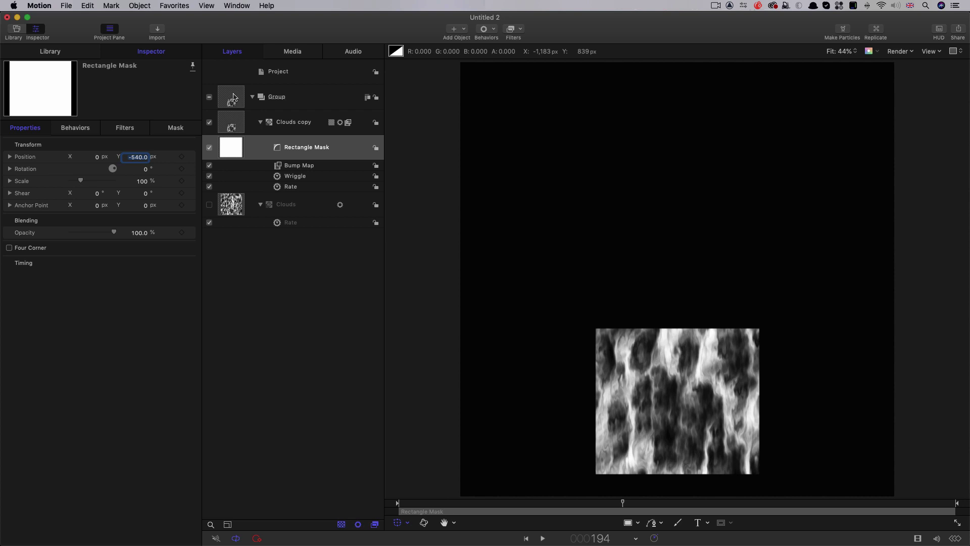
Apply a Polar distortion filter to the whole Group and play the result.
click(234, 97)
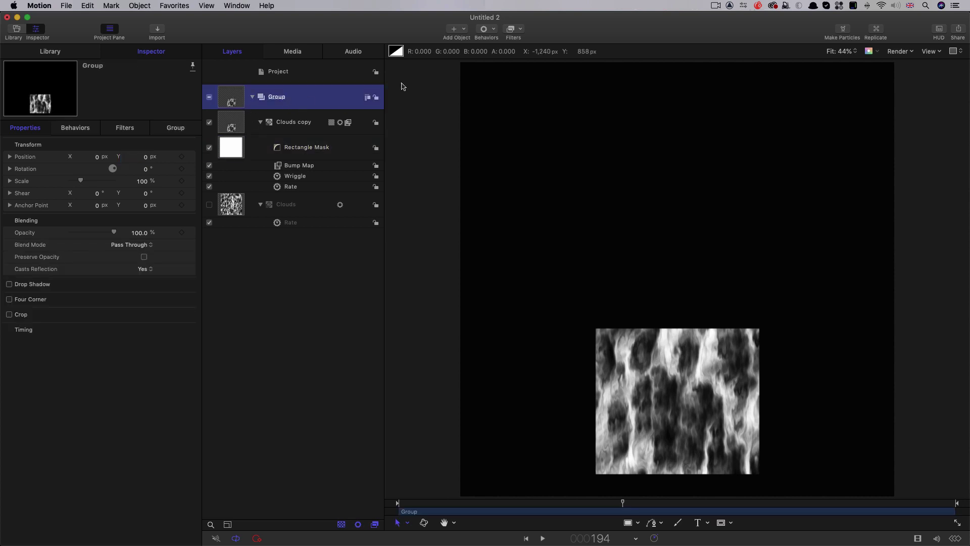
click(511, 29)
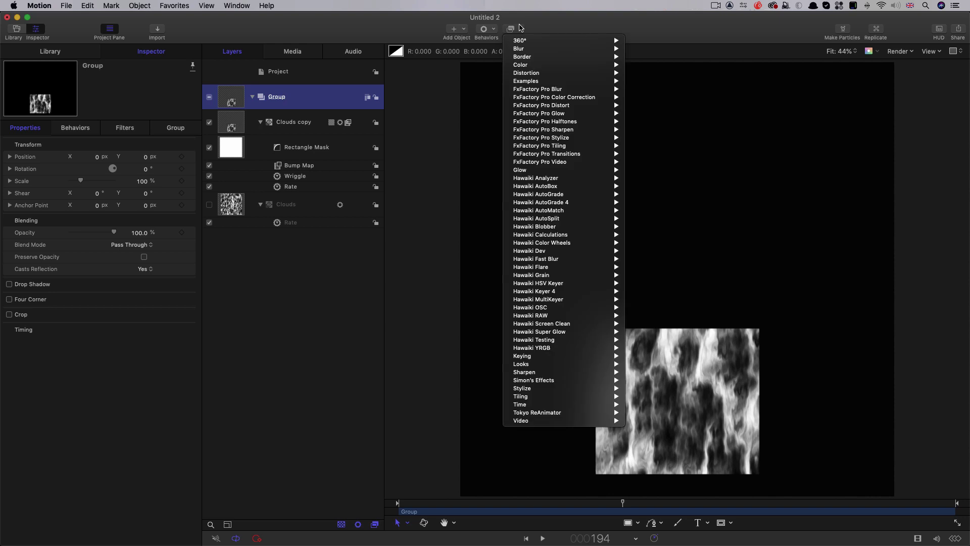
mouse_move(523, 74)
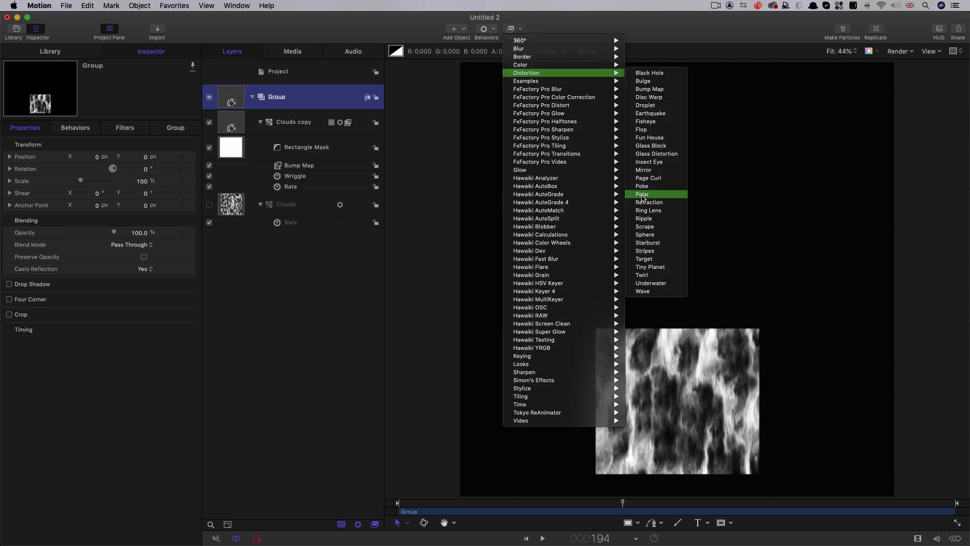
click(642, 195)
key(space)
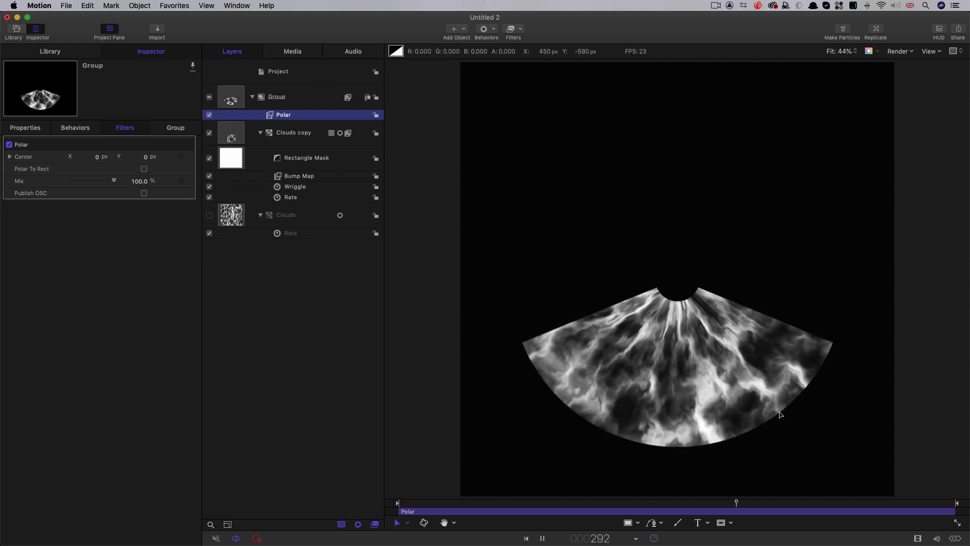
key(space)
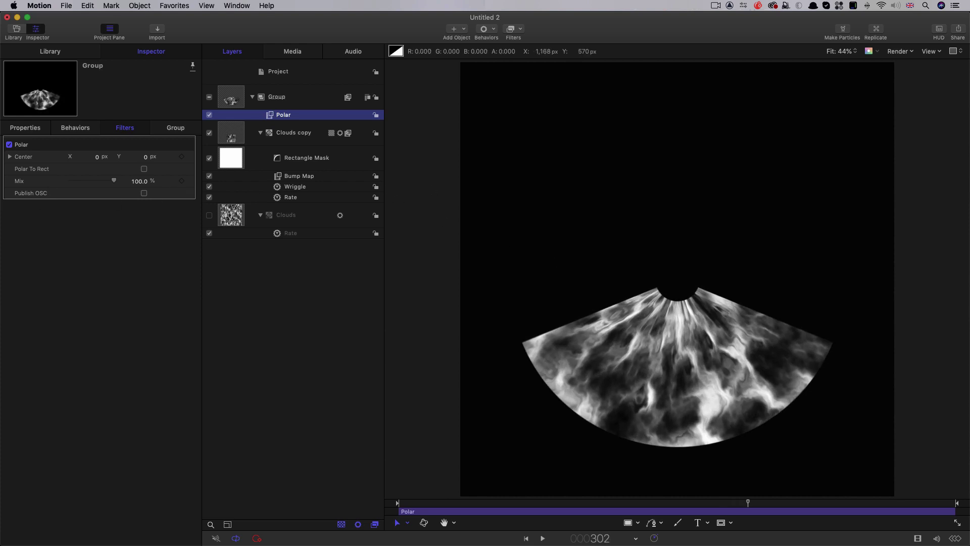
Set the rectangle mask's feather to -200.
click(247, 160)
click(173, 129)
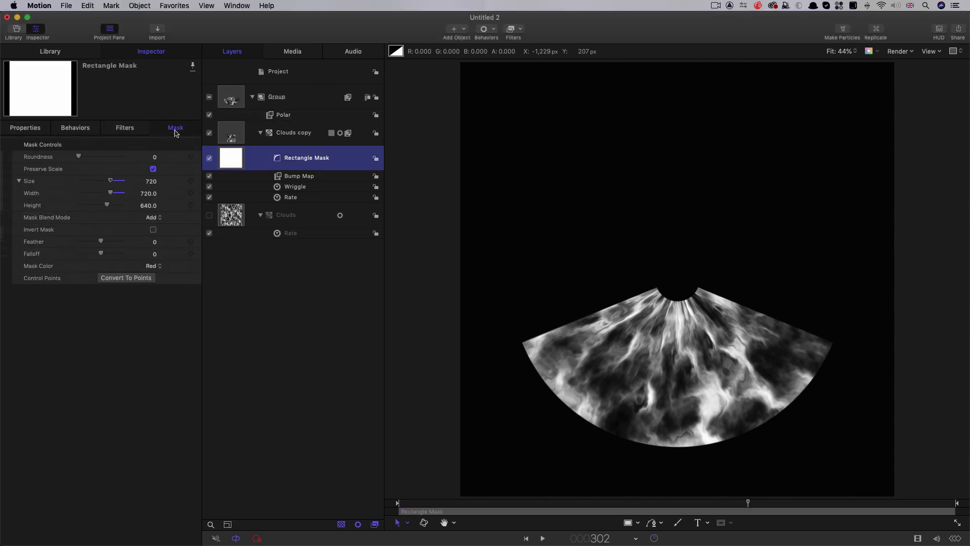
click(142, 243)
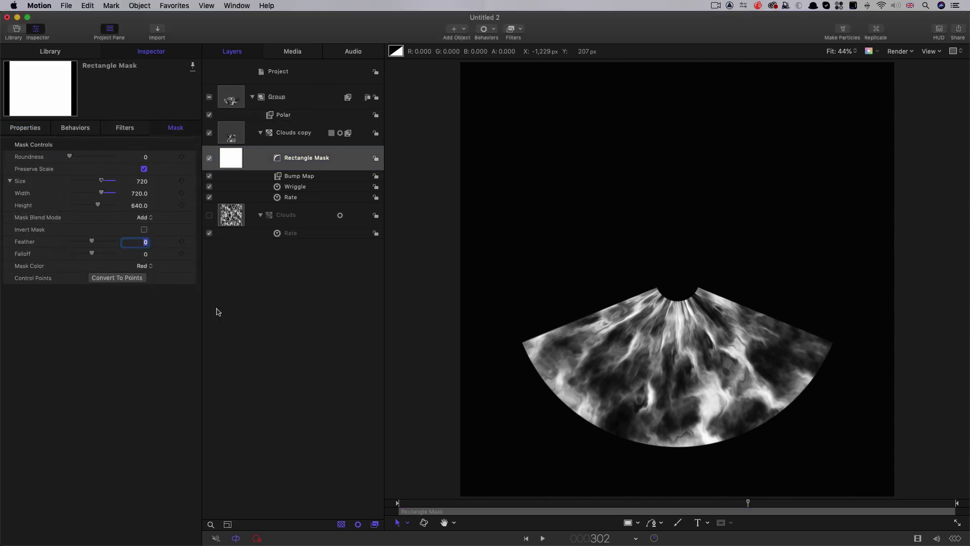
key(Return)
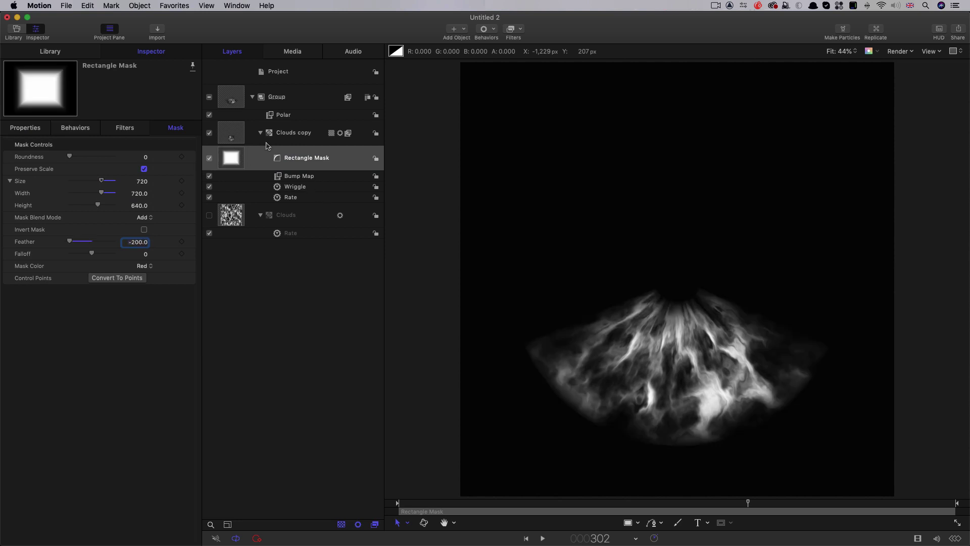
Add a Crystallize stylize filter to the rectangle mask with size 30.
click(519, 30)
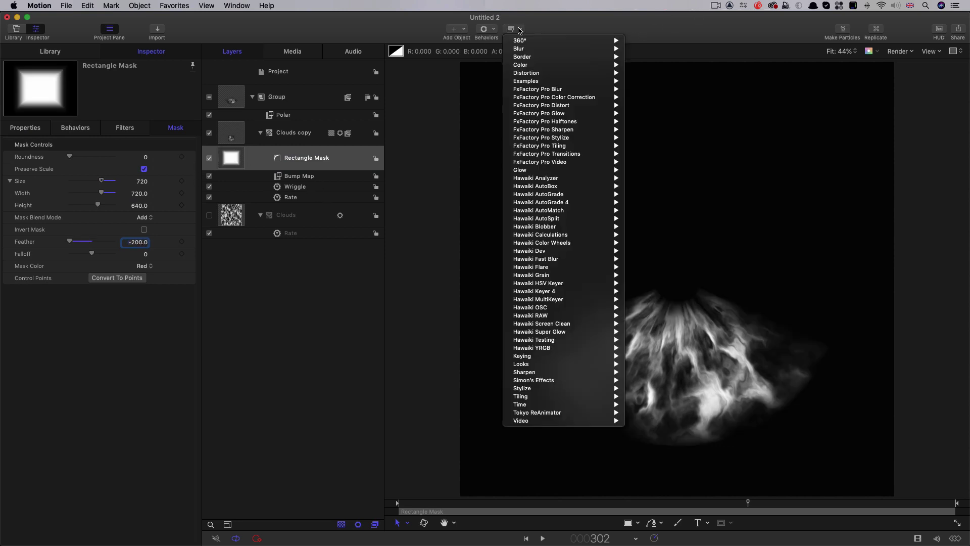
mouse_move(548, 388)
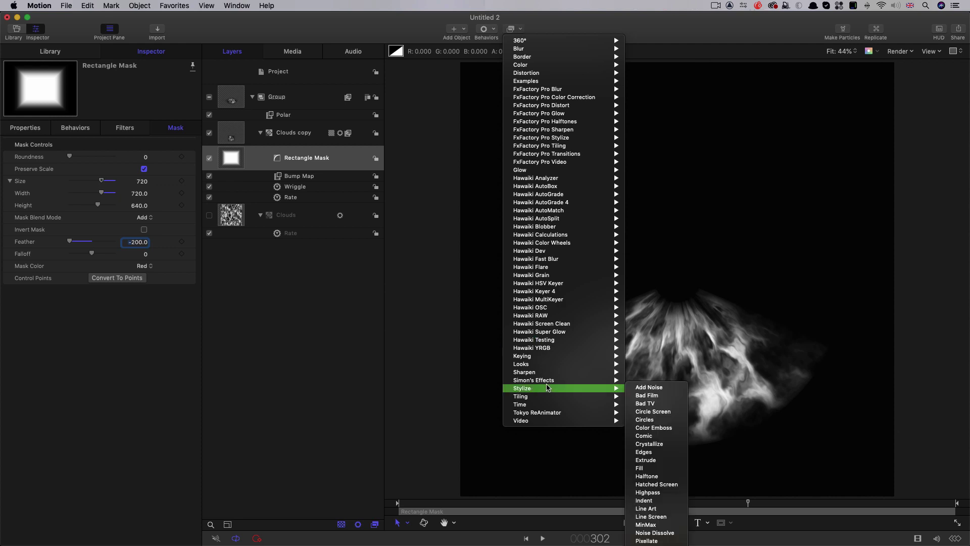
click(674, 444)
click(143, 157)
text(30)
key(Return)
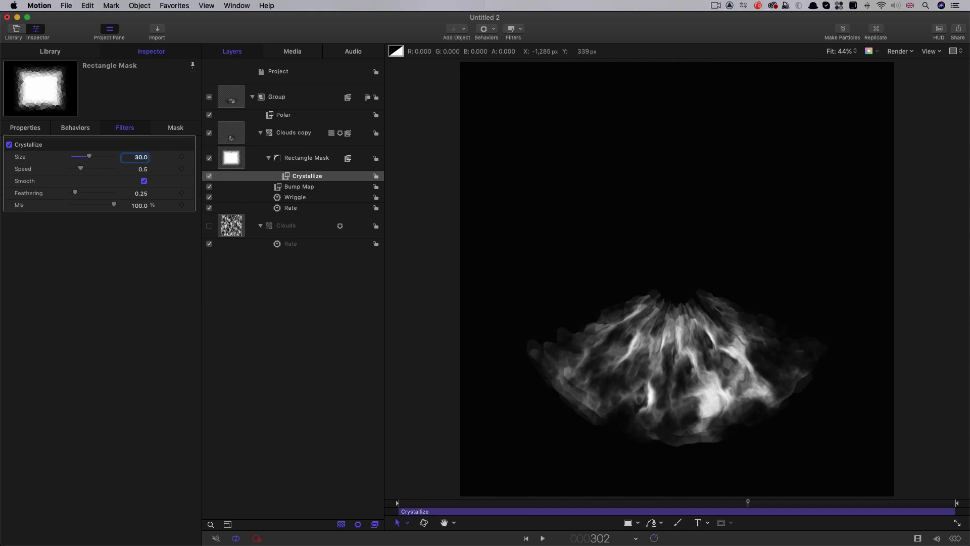
Set the Crystallize speed to 1.5 and play the animation.
key(Tab)
text(1.5)
key(Return)
key(space)
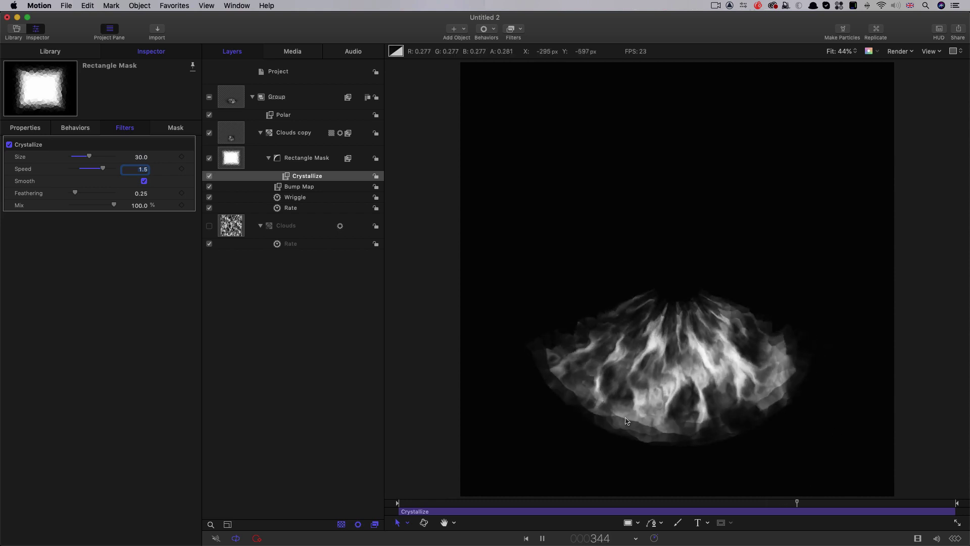
key(space)
Add a Gaussian Blur filter with amount 30 to the rectangle mask, above Crystallize, and play the animation.
click(209, 176)
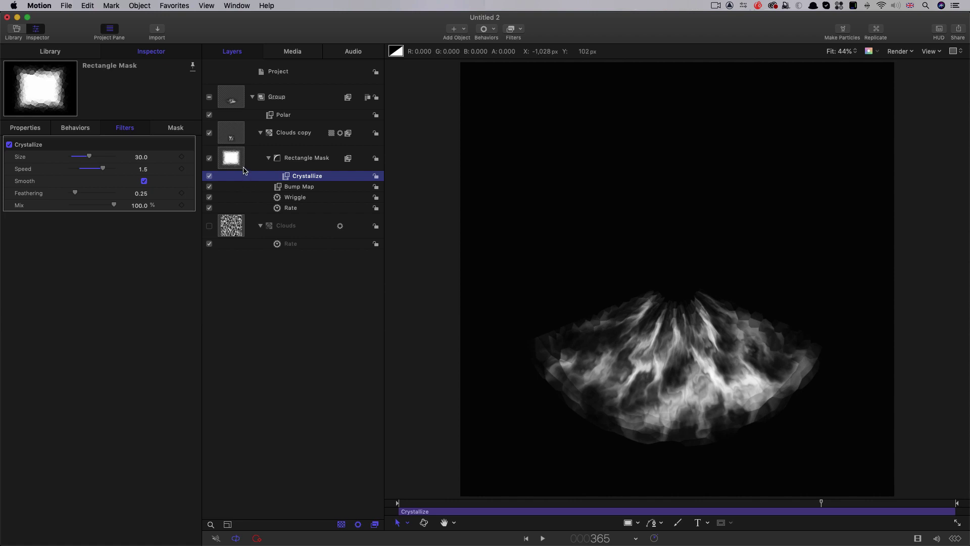
click(521, 31)
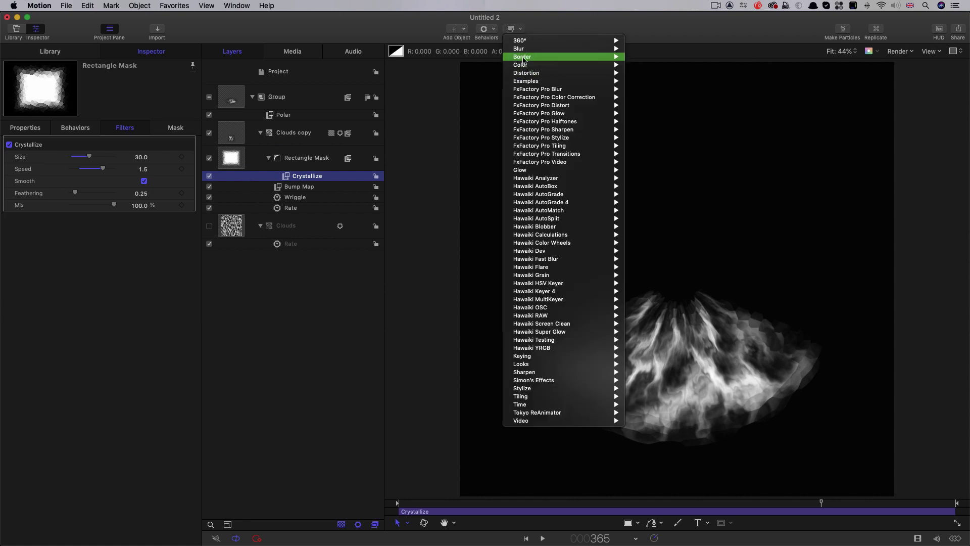
mouse_move(617, 49)
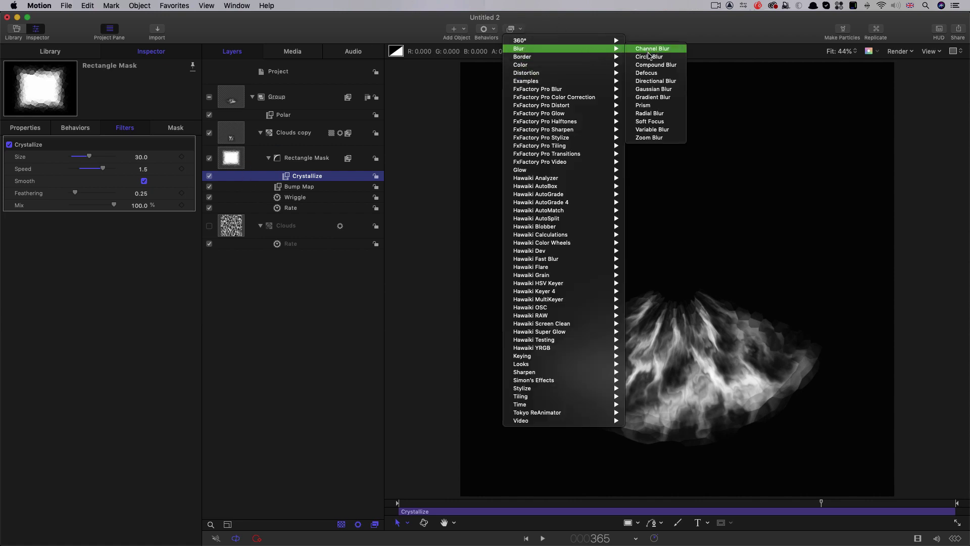
click(653, 89)
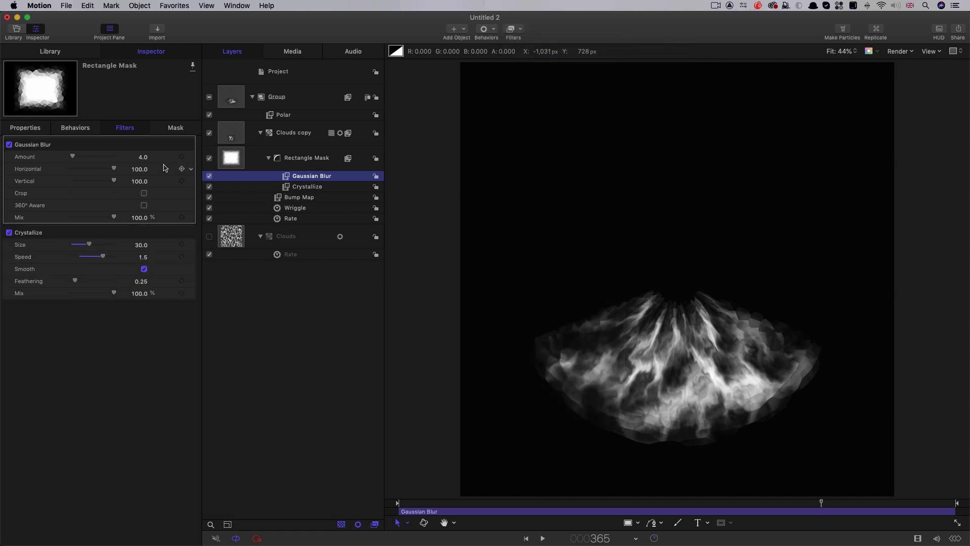
click(143, 157)
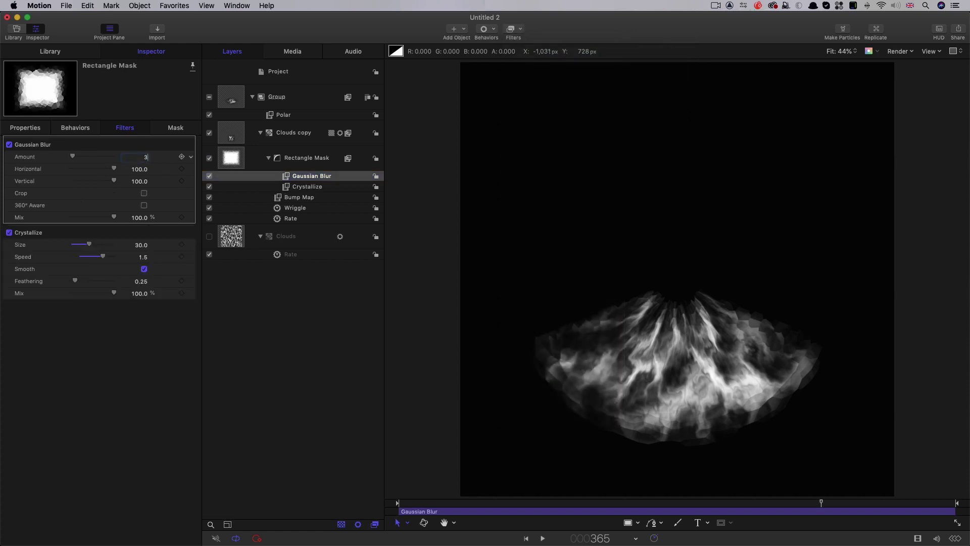
text(0)
key(Return)
key(space)
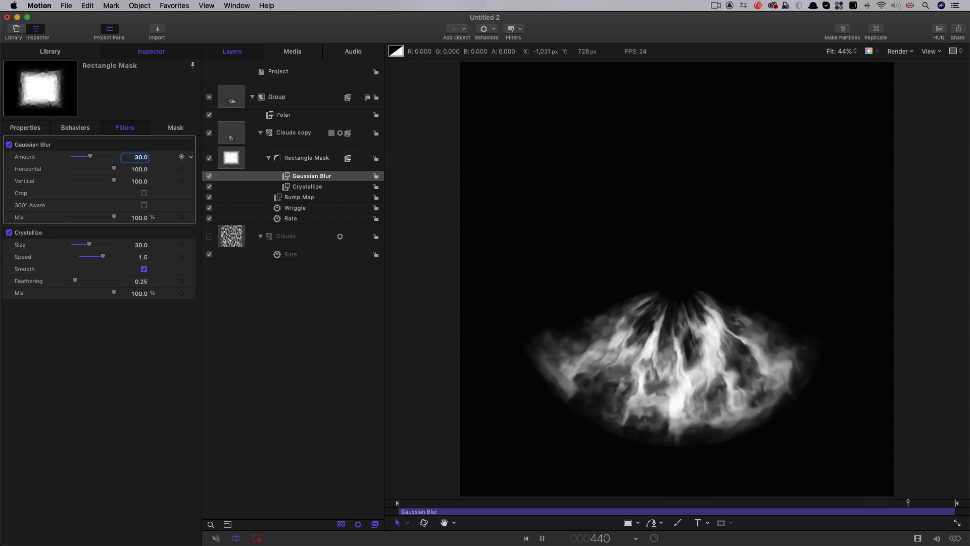
key(space)
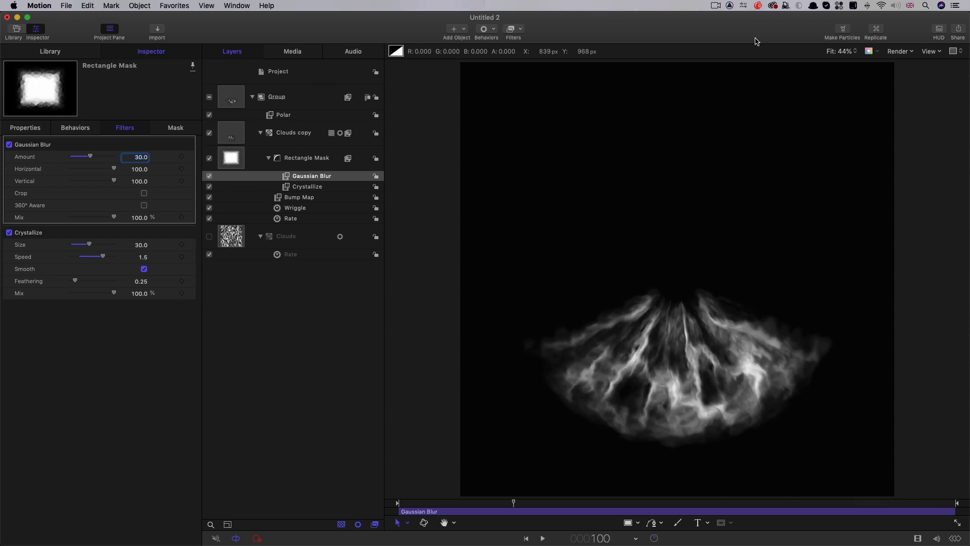
Add an opacity tag at the end of the Clouds copy gradient, set the starting tag's opacity to 0%, and check frame 130.
click(229, 137)
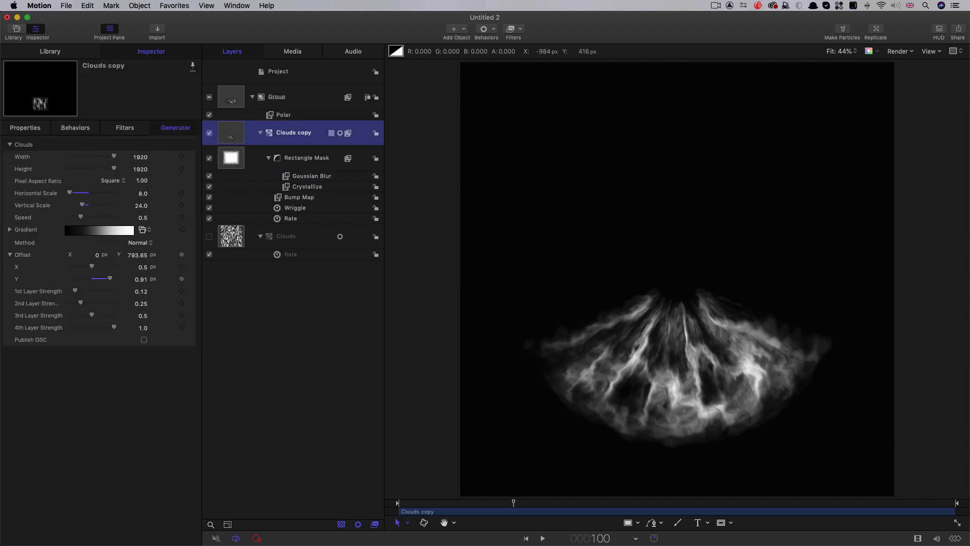
click(10, 230)
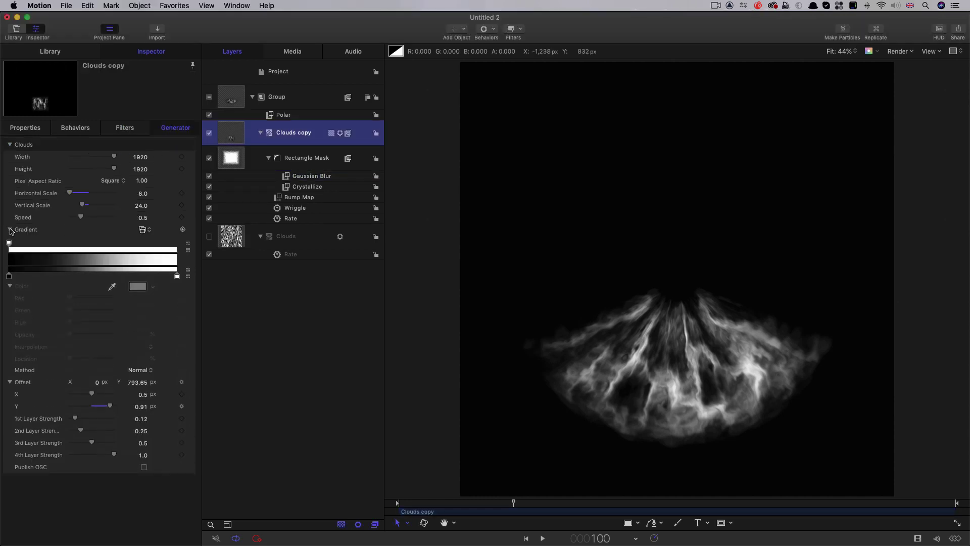
click(130, 250)
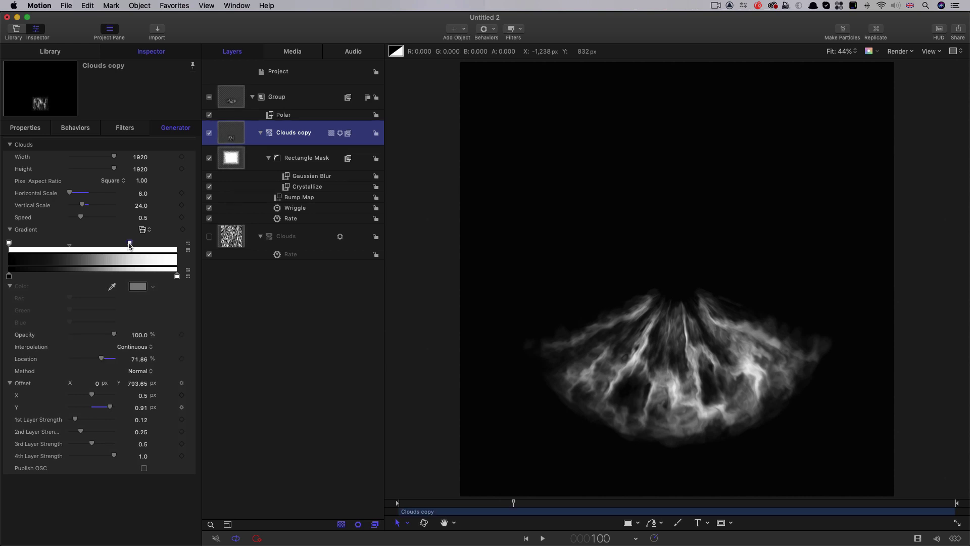
drag(131, 245, 183, 250)
click(9, 243)
drag(115, 335, 42, 333)
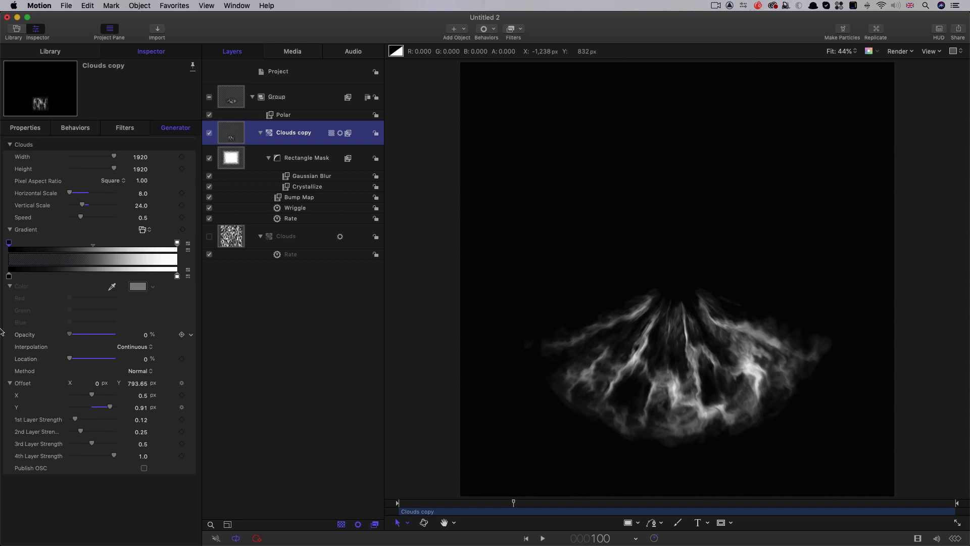
drag(521, 511, 550, 507)
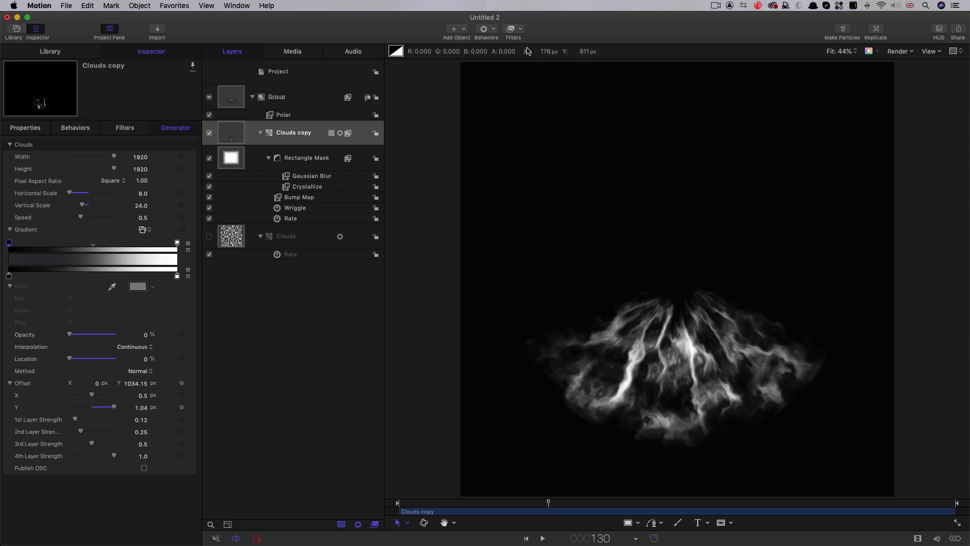
click(956, 30)
click(932, 51)
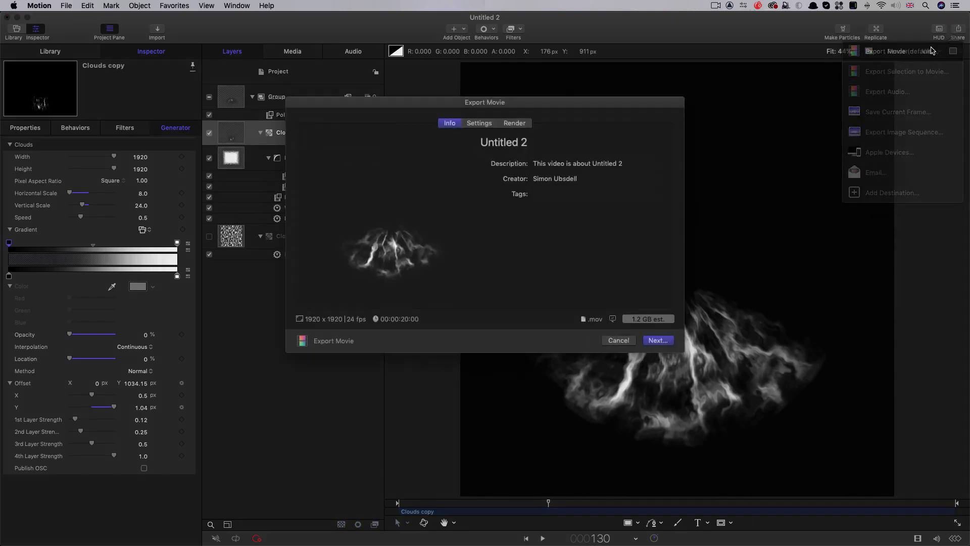
click(480, 124)
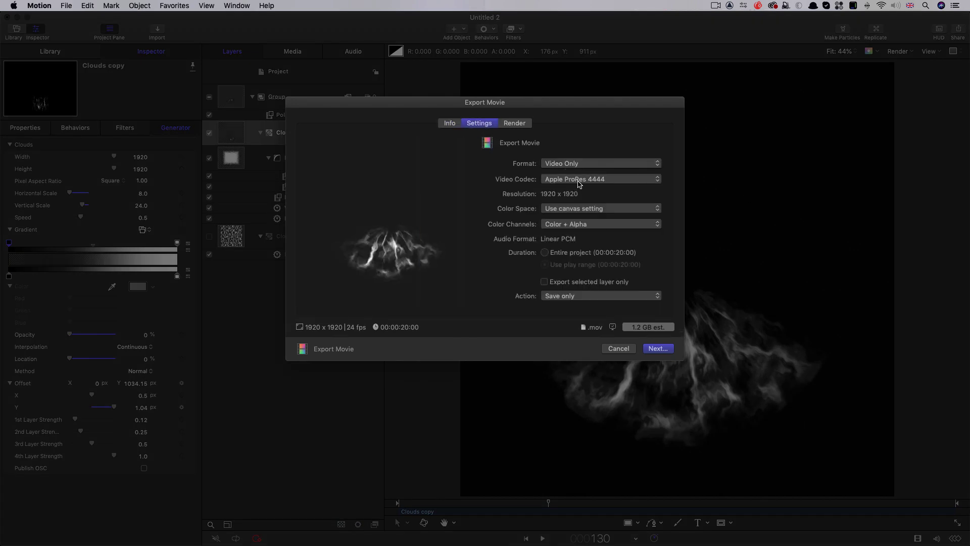
click(657, 349)
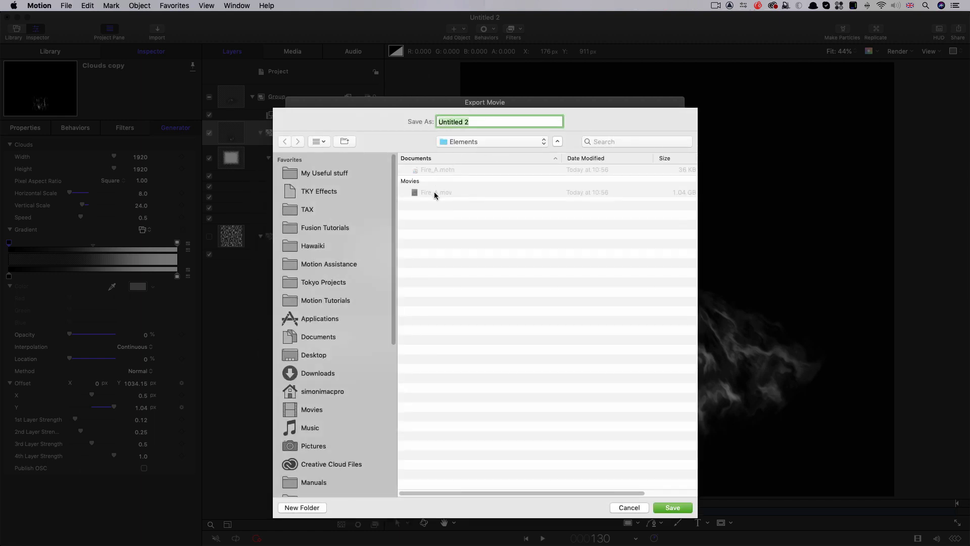
click(434, 193)
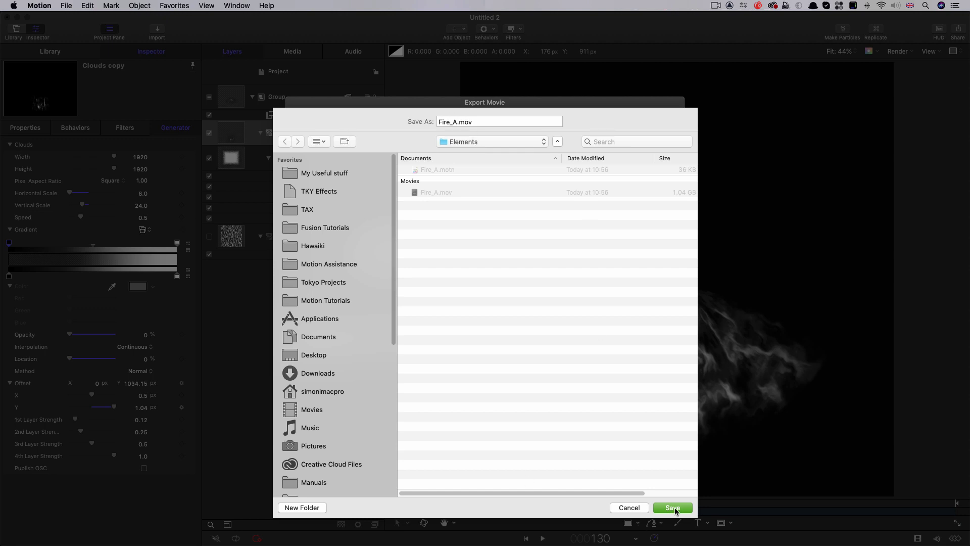
click(629, 507)
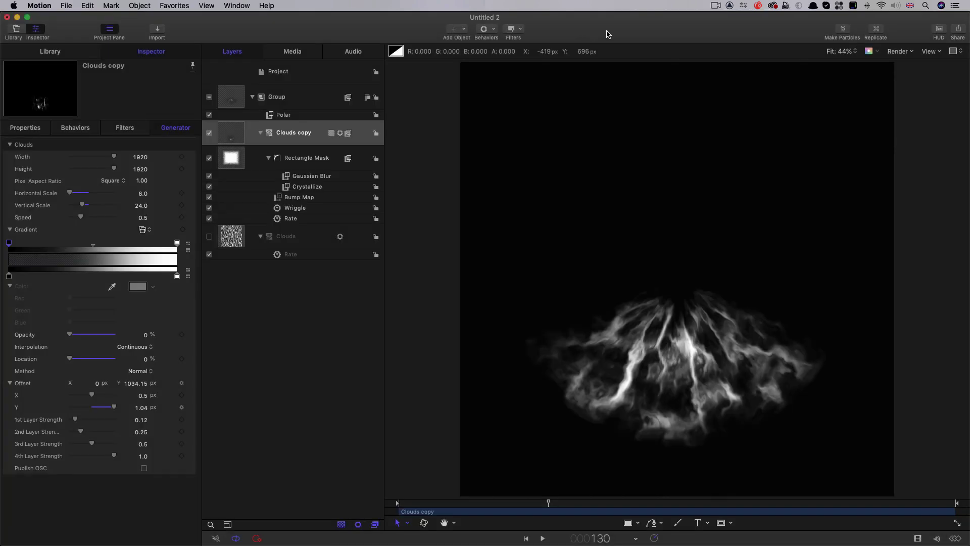
click(240, 98)
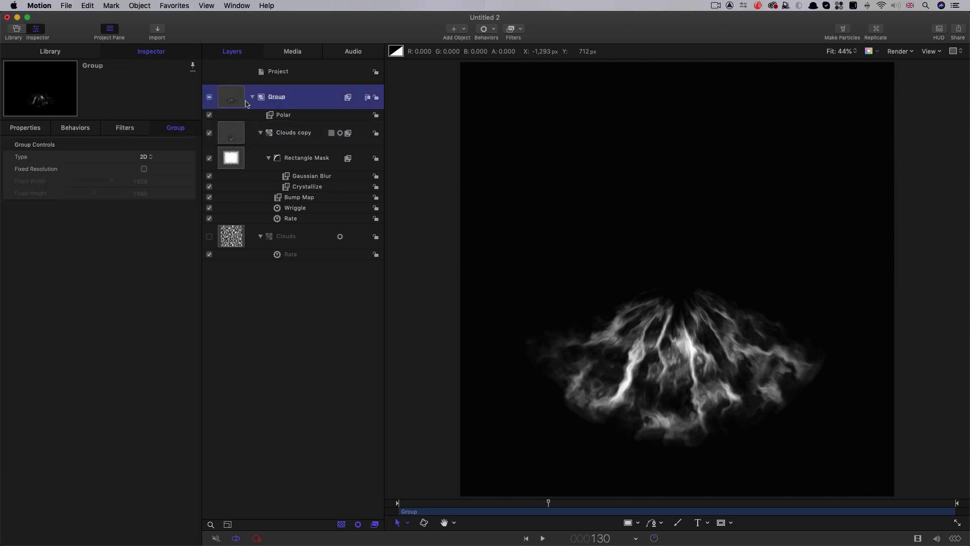
click(253, 98)
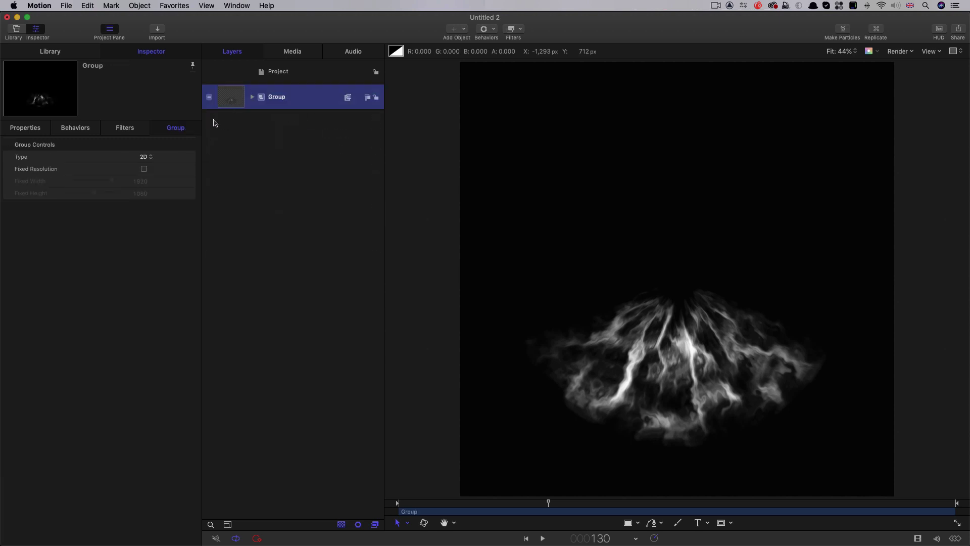
click(253, 97)
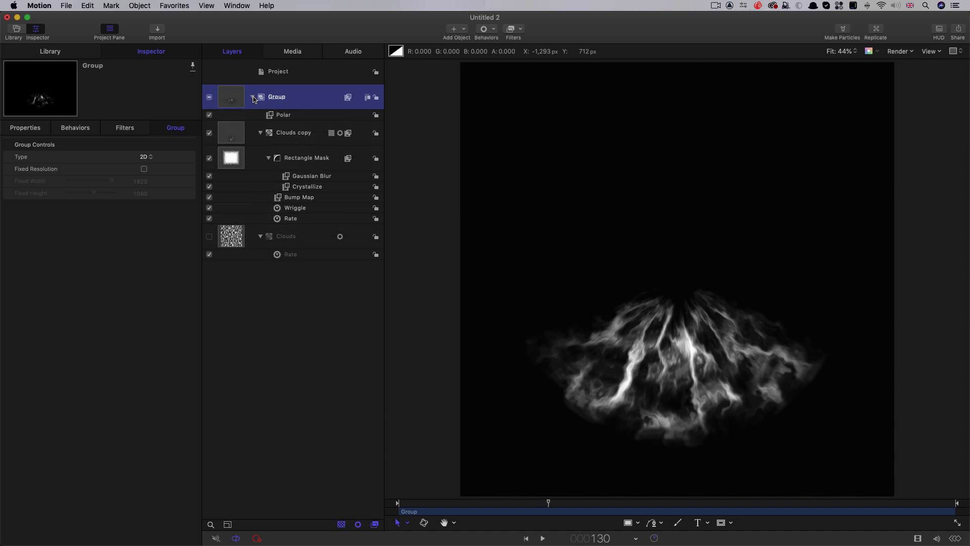
click(229, 239)
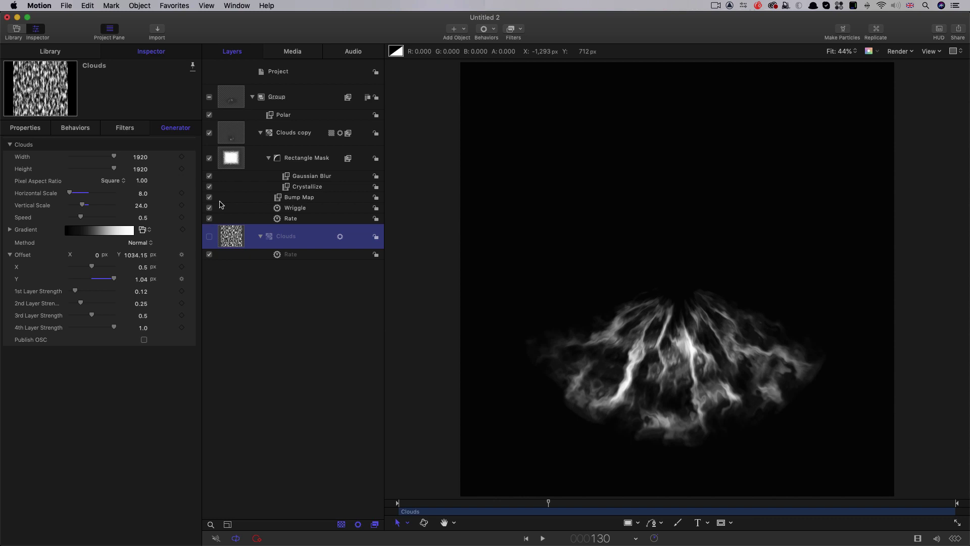
Set the Clouds copy generator's horizontal scale to 16 and vertical scale to 32.
click(231, 130)
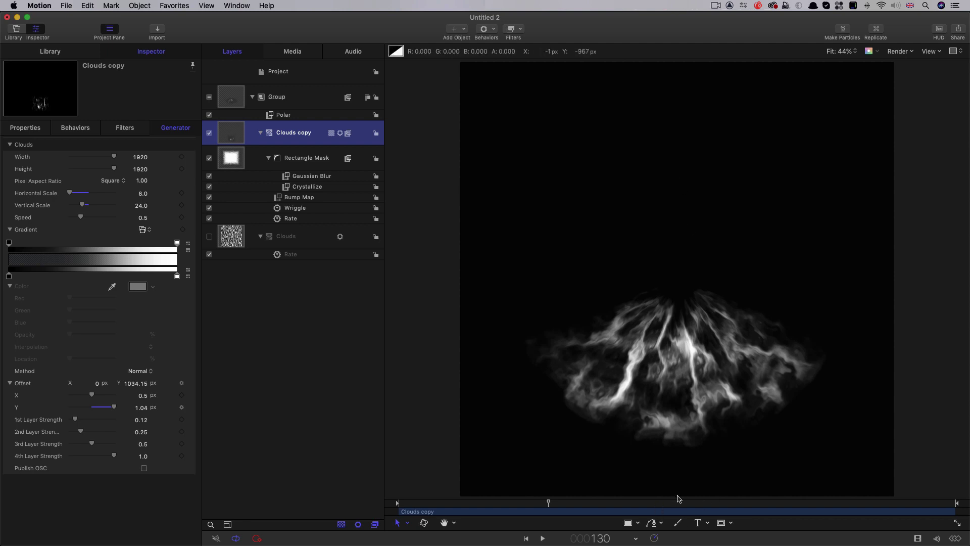
click(141, 194)
text(16)
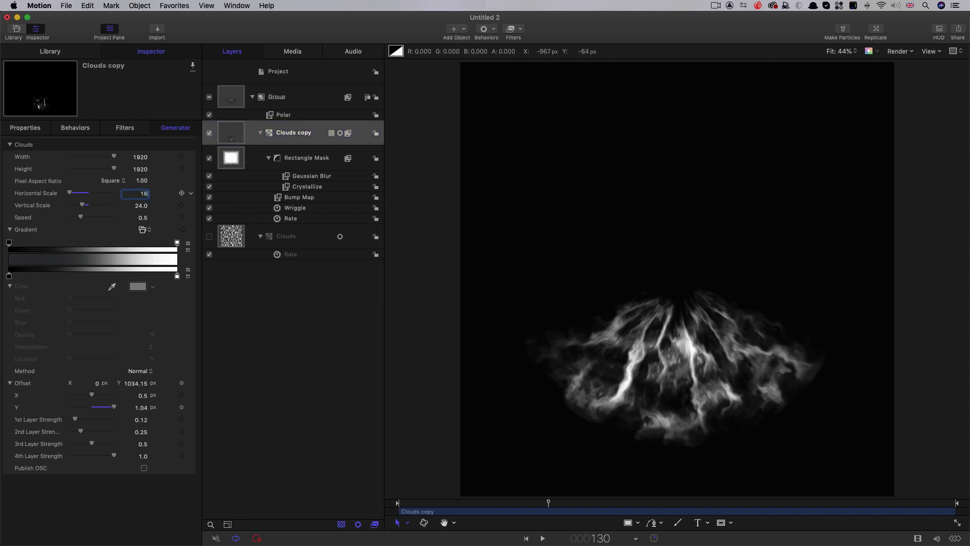
key(Tab)
text(32)
key(Return)
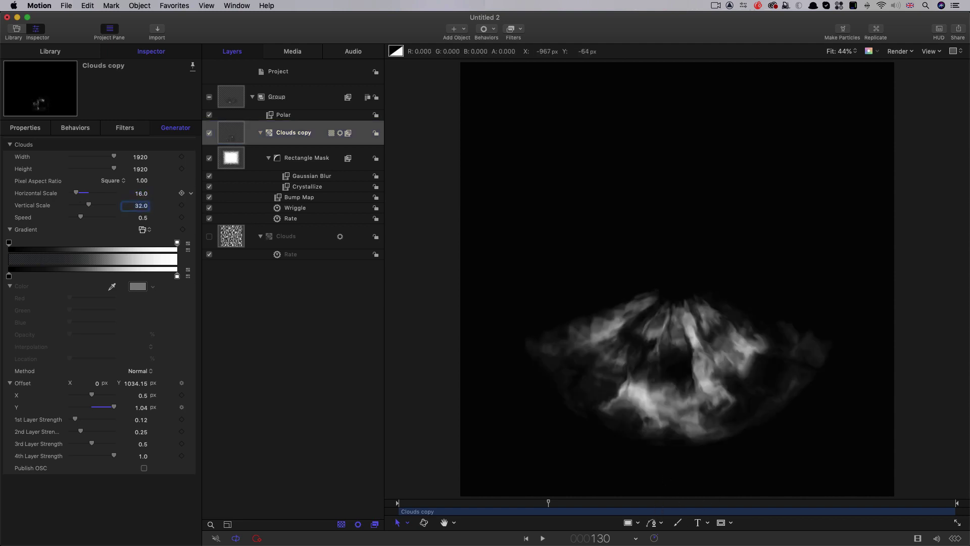
Give the hidden Clouds layer a horizontal scale of 16 and a vertical scale of 32, and play the animation.
click(303, 235)
click(141, 193)
text(16)
key(Tab)
text(32)
key(Return)
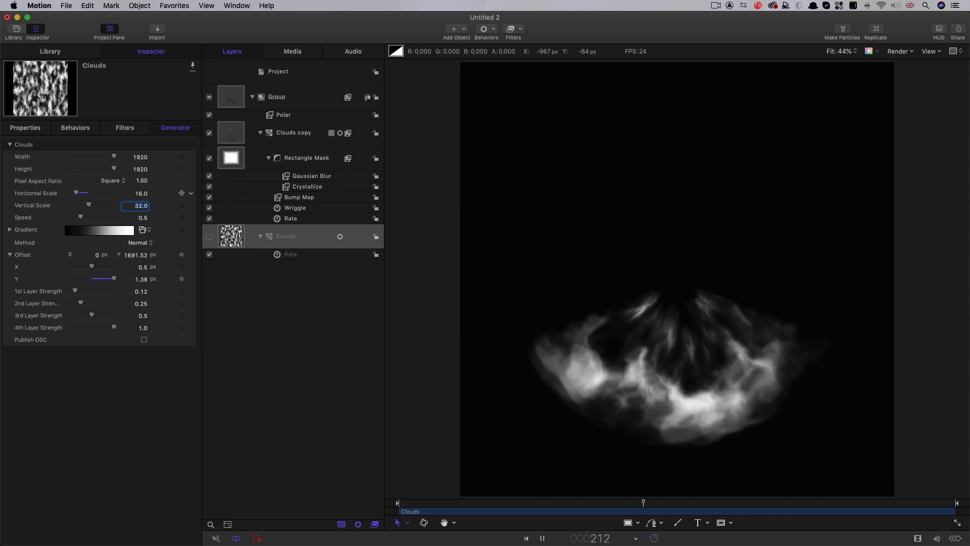
key(space)
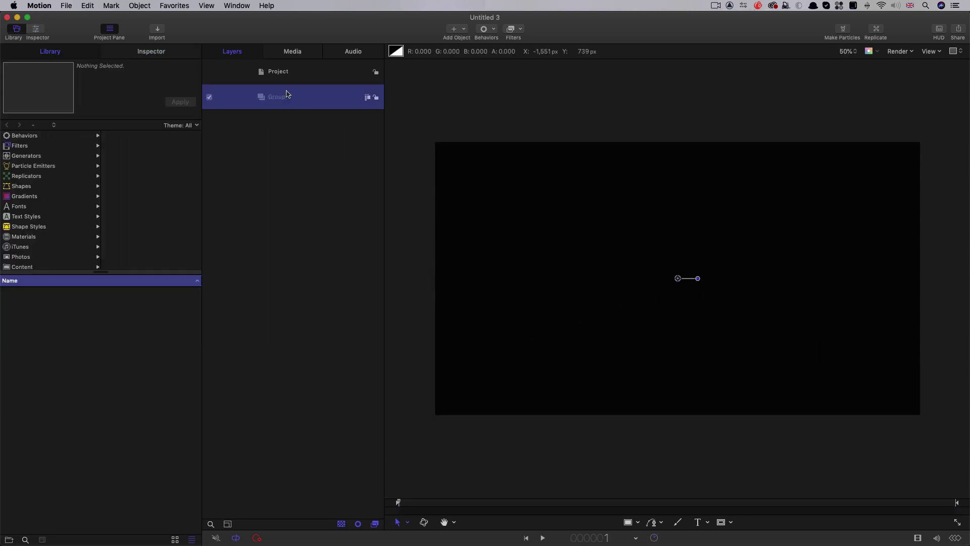
Import the Fire_A.mov movie from the Elements folder into the new 1920 x 1080 project.
key(cmd+3)
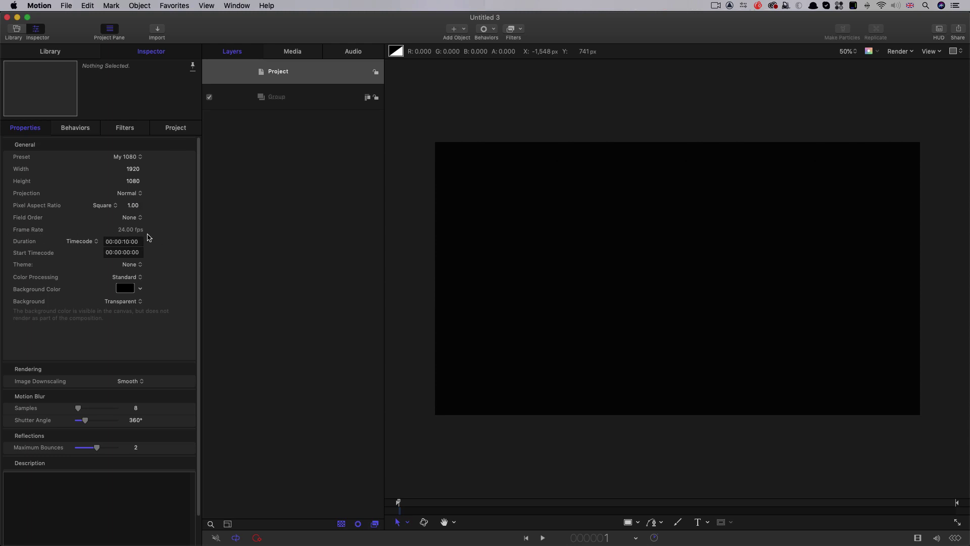
click(156, 30)
drag(431, 131, 446, 145)
click(668, 426)
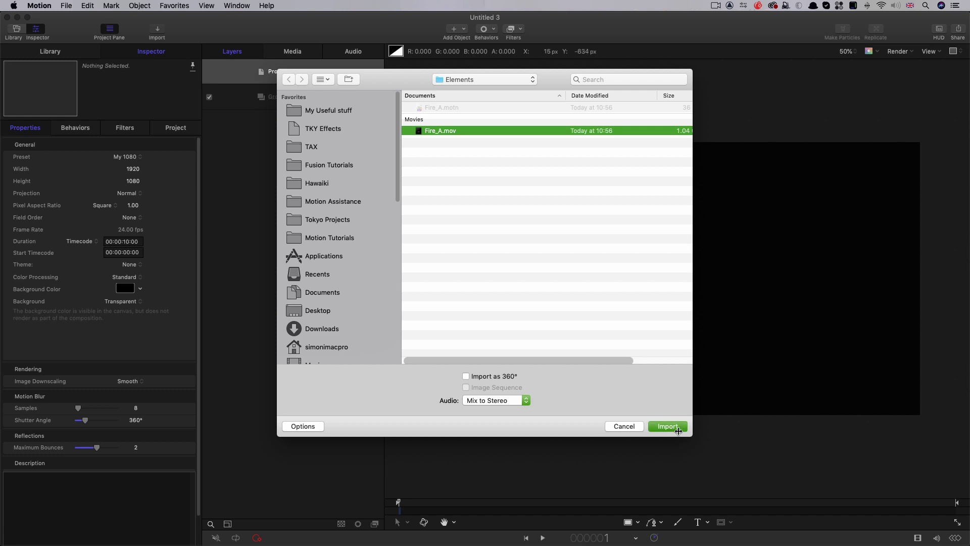
Scale the Fire_A layer to 57% and set its blend mode to Screen.
click(33, 127)
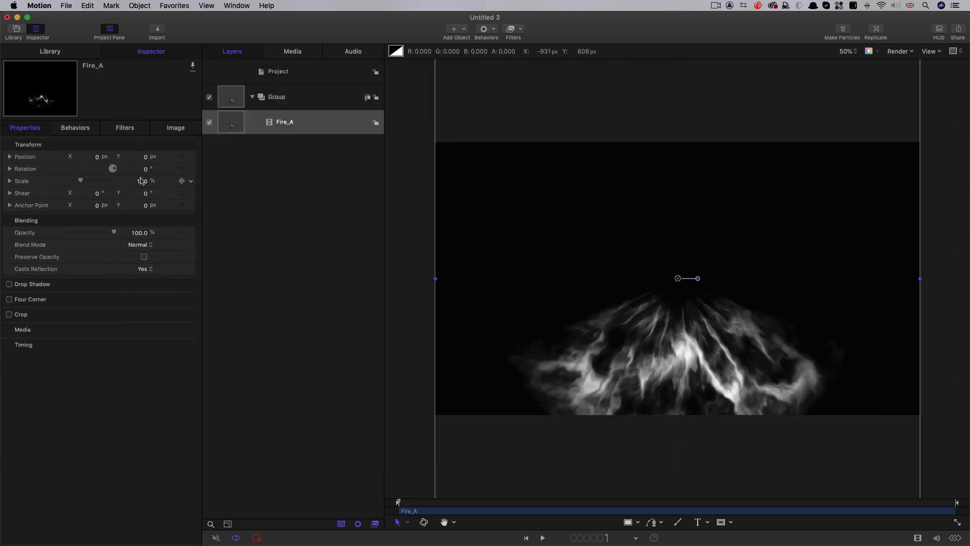
drag(145, 183, 142, 180)
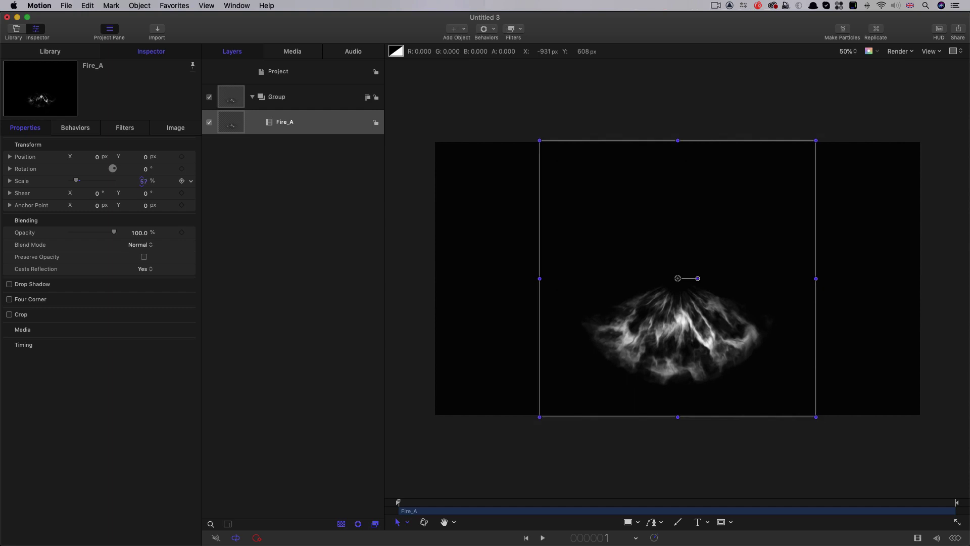
click(144, 245)
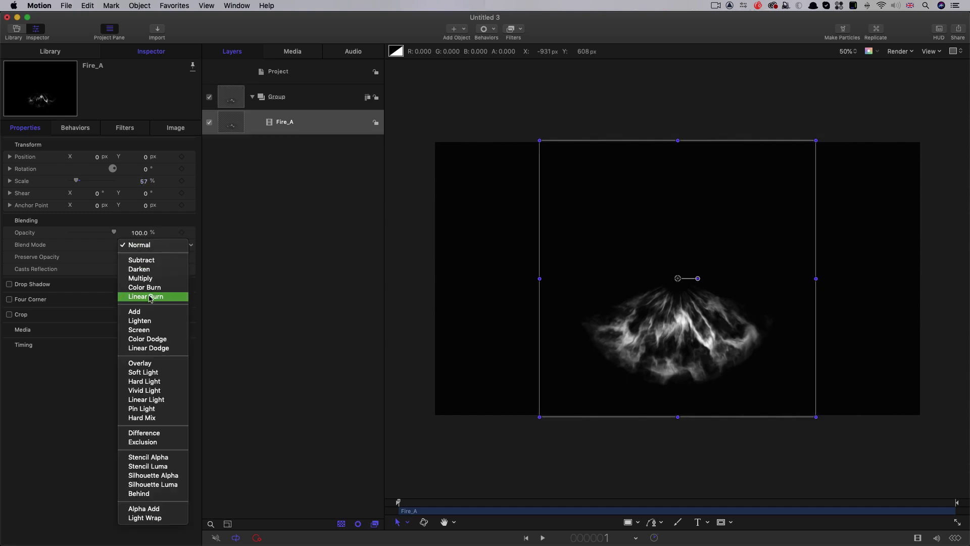
click(151, 329)
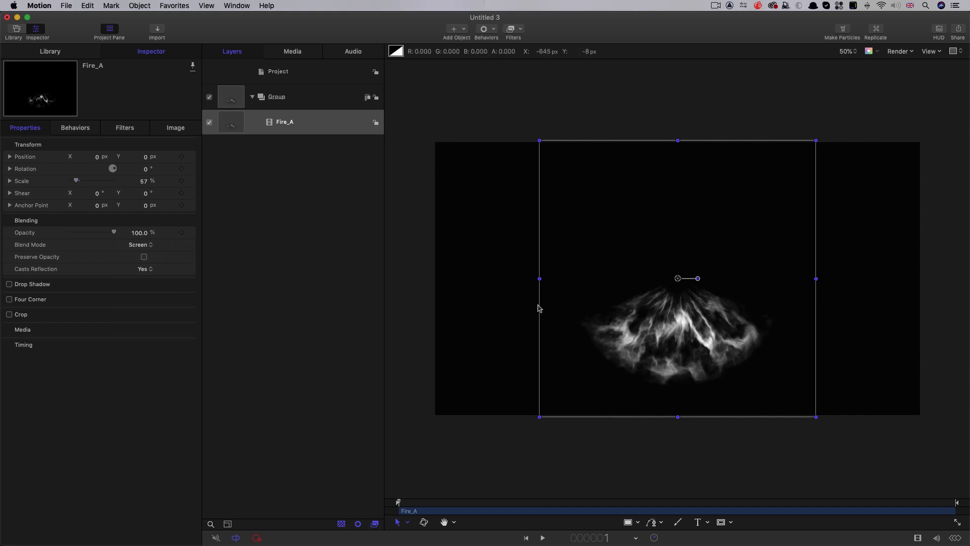
Duplicate the Fire_A layer and reverse the copy's playback in its timing settings.
click(229, 120)
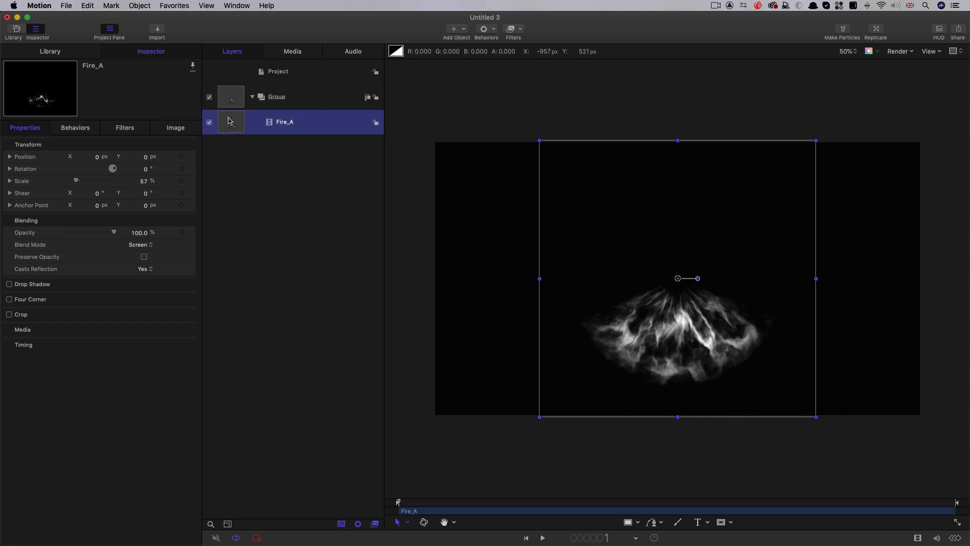
key(cmd+d)
click(24, 129)
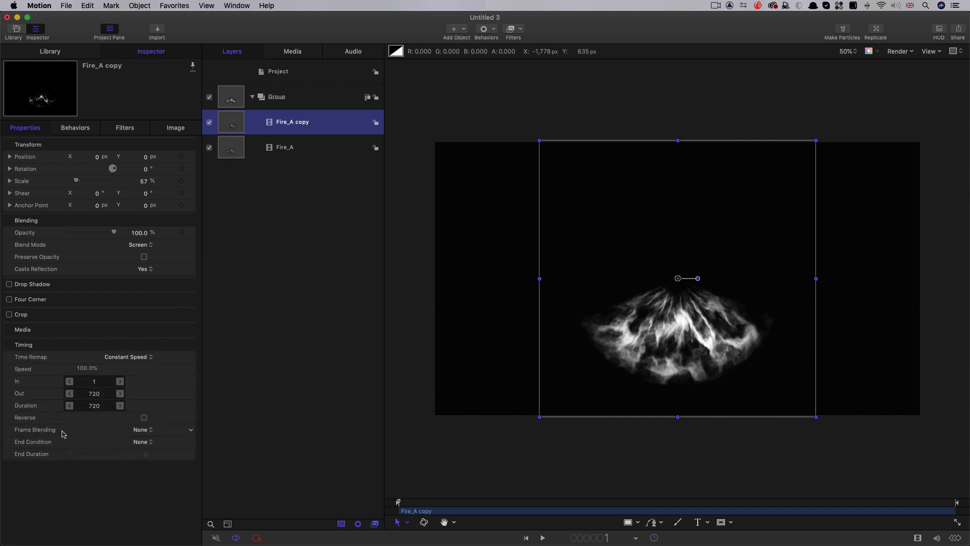
click(144, 418)
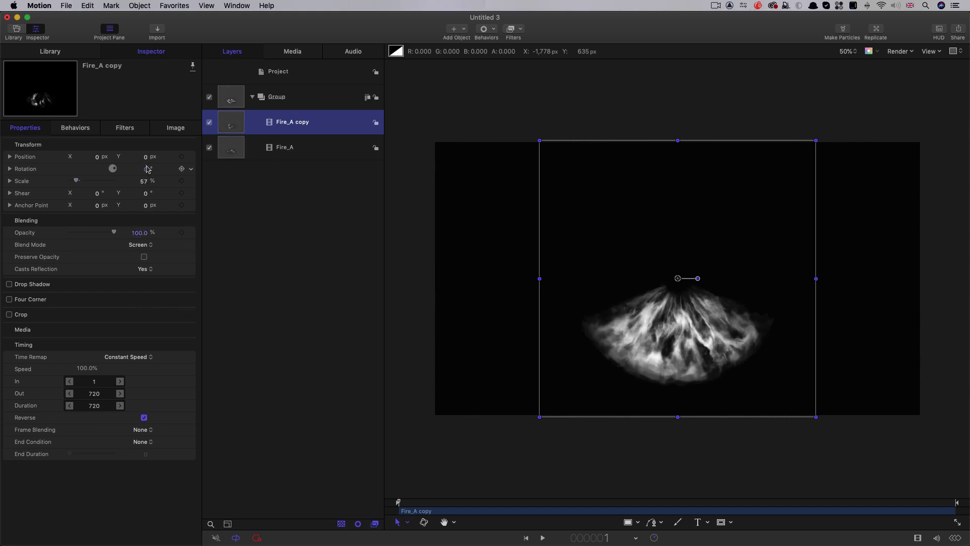
Rotate Fire_A copy to about -69.1° and play the animation with the canvas fitted to the window.
drag(145, 171, 146, 168)
key(space)
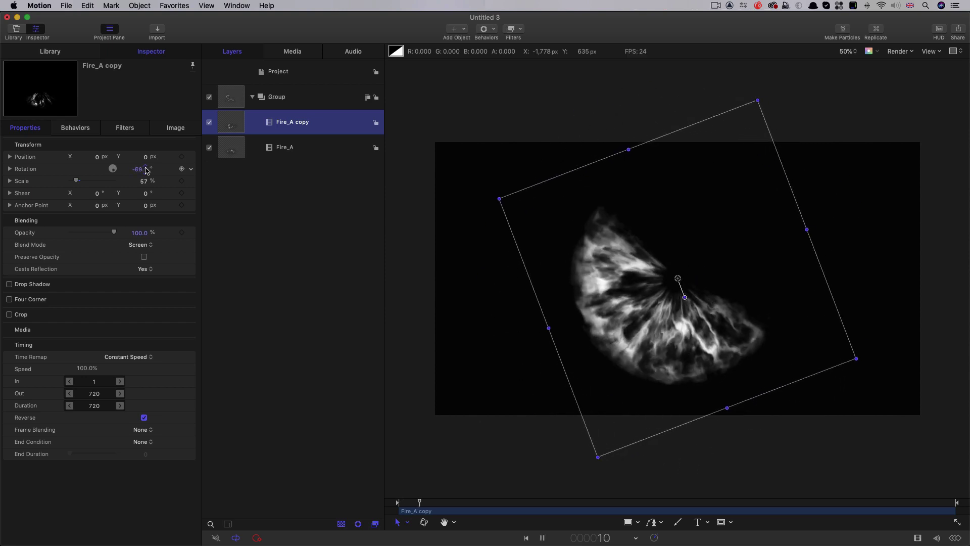
key(shift+z)
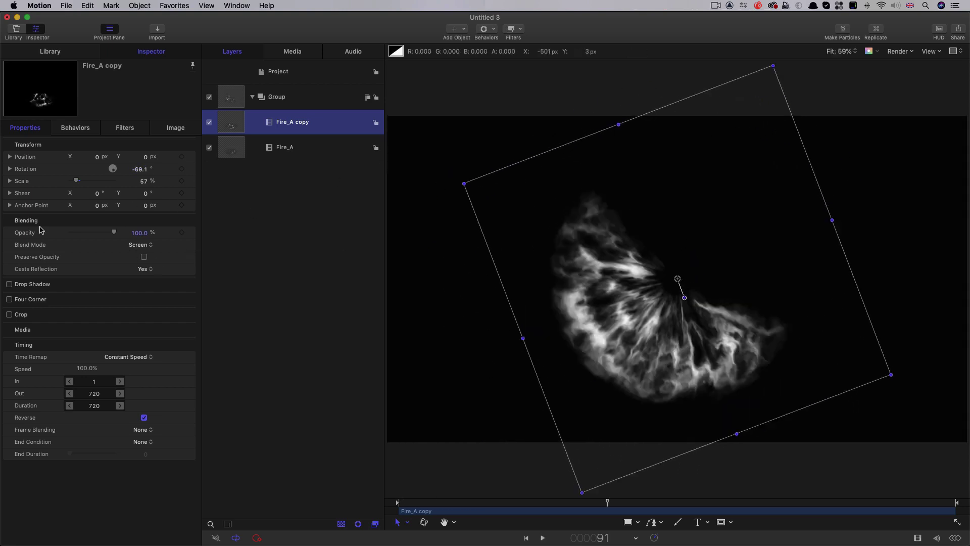
key(space)
Duplicate Fire_A copy, rotate the duplicate to about -154.1°, and slip its timing so it starts at frame -31.
key(super+d)
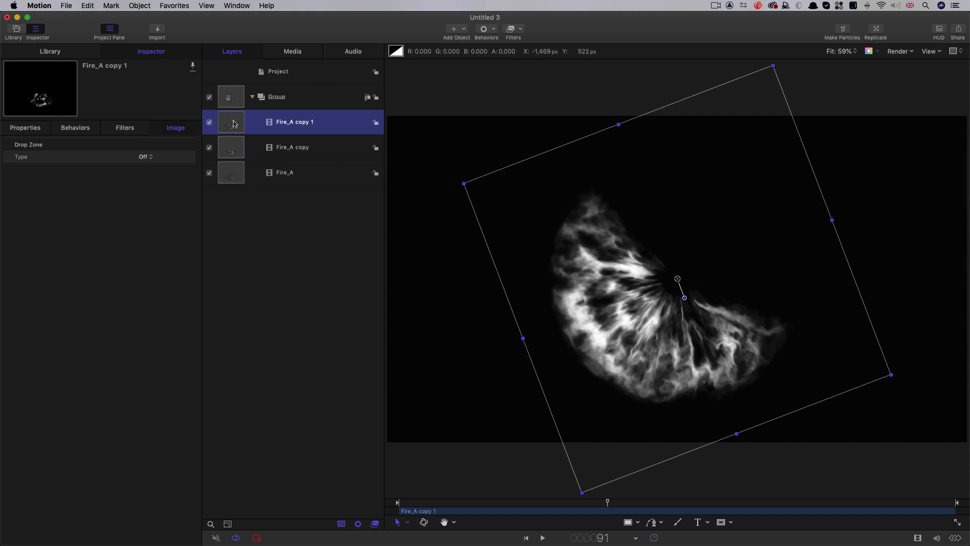
click(26, 129)
drag(144, 169, 106, 169)
drag(750, 512, 676, 517)
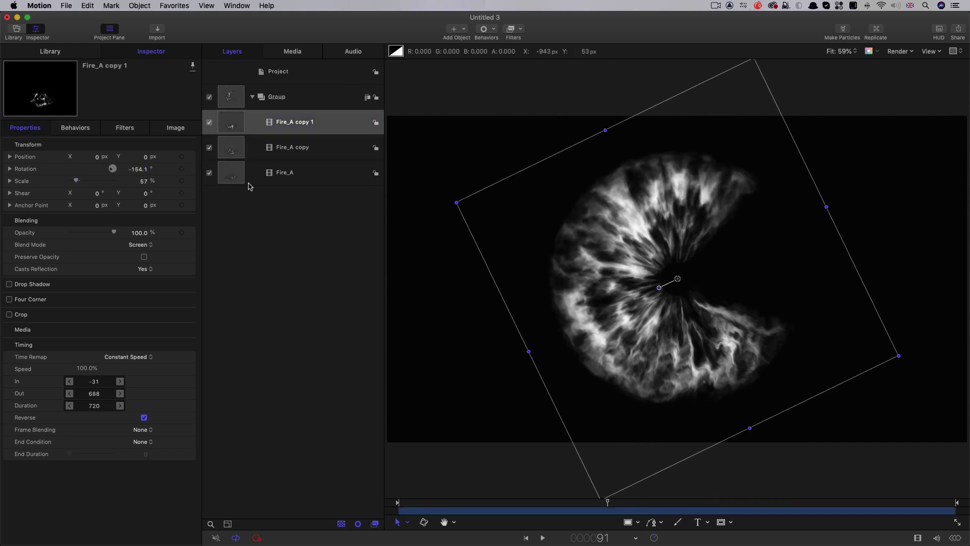
Duplicate Fire_A copy 1, turn off reverse playback on the duplicate, and rotate it further around the centre.
key(super+d)
click(23, 128)
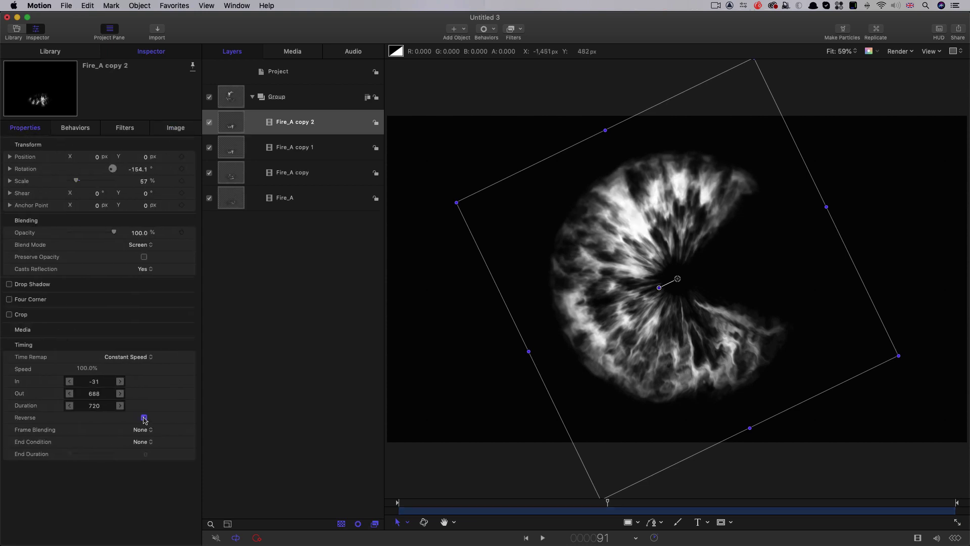
click(144, 418)
mouse_move(138, 173)
mouse_down()
mouse_move(128, 170)
mouse_move(139, 169)
mouse_up()
Add another duplicate rotated to about -303.1° with reverse playback on to complete the ring, and play the animation.
key(super+d)
click(25, 128)
click(144, 418)
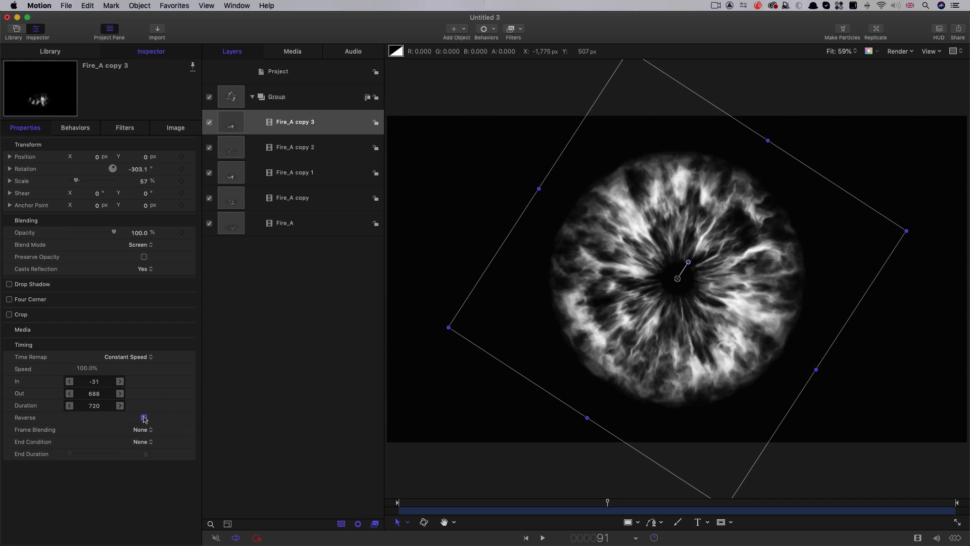
key(space)
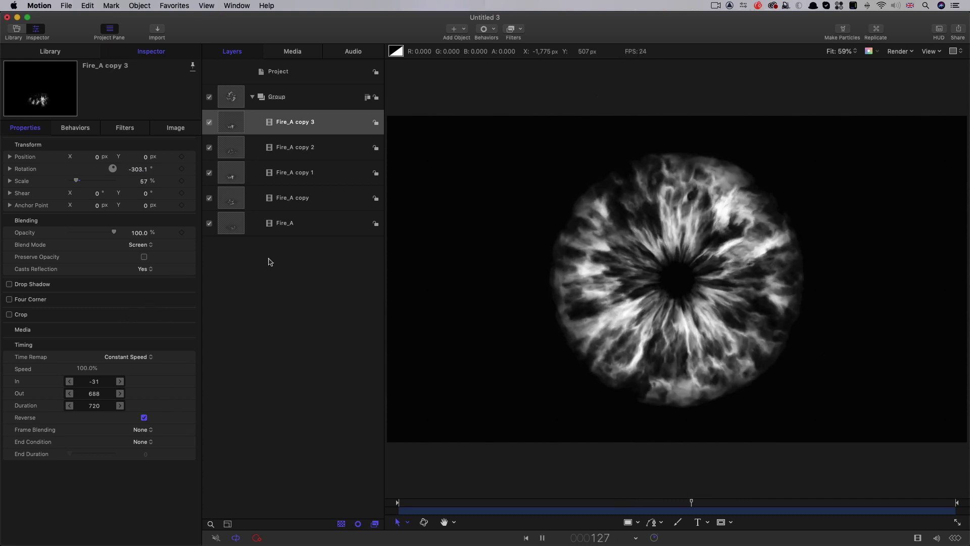
key(space)
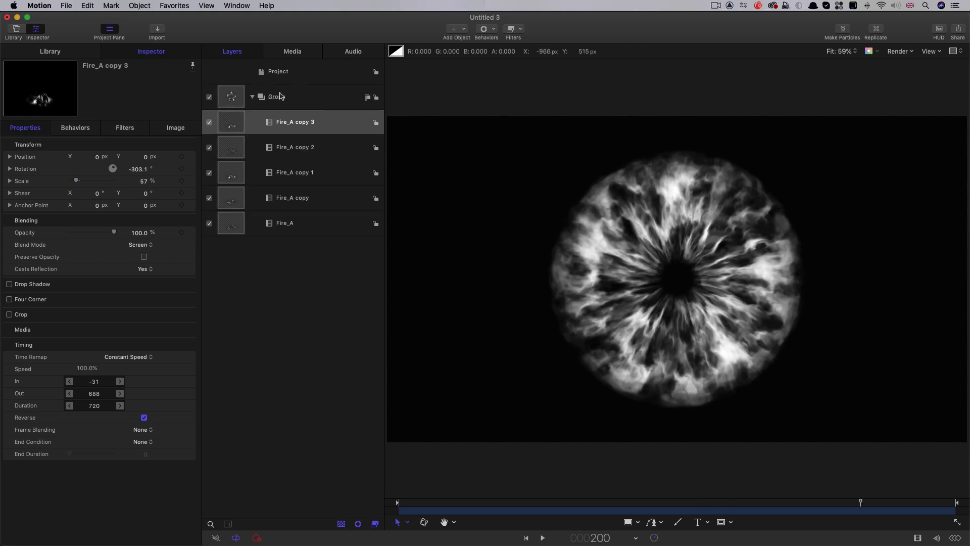
Rename the group containing the fire layers to Eyeball.
double_click(282, 96)
text(Eyeball)
key(Return)
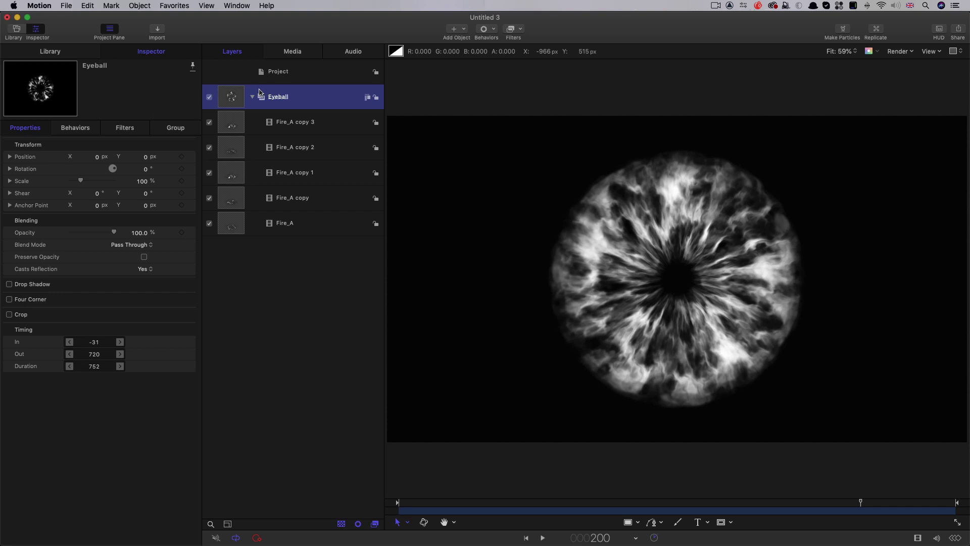
Duplicate the Eyeball group and rename the duplicate Iris.
right_click(234, 93)
click(267, 130)
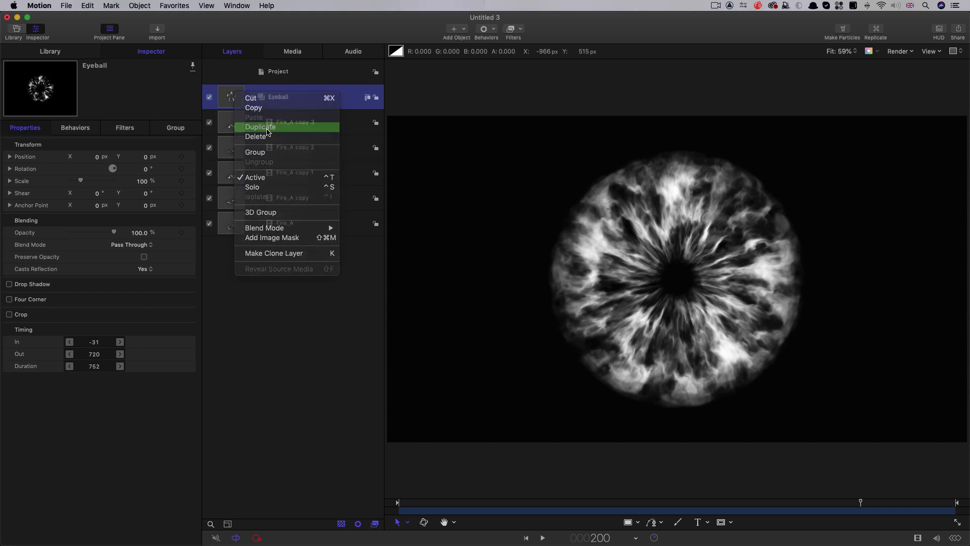
double_click(278, 97)
key(BackSpace)
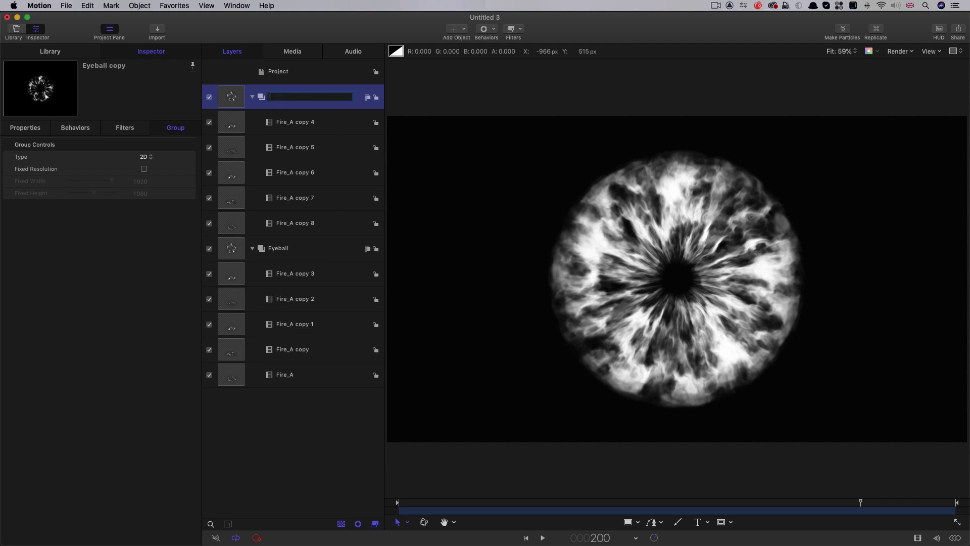
key(Return)
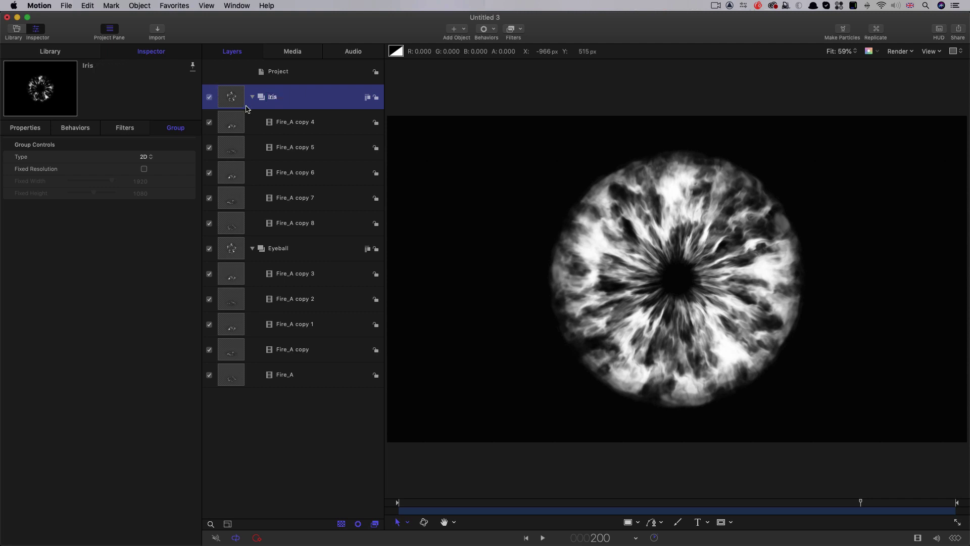
Select the five Fire_A copies in the Iris group and set their scale to 30%.
click(234, 124)
shift+click(228, 222)
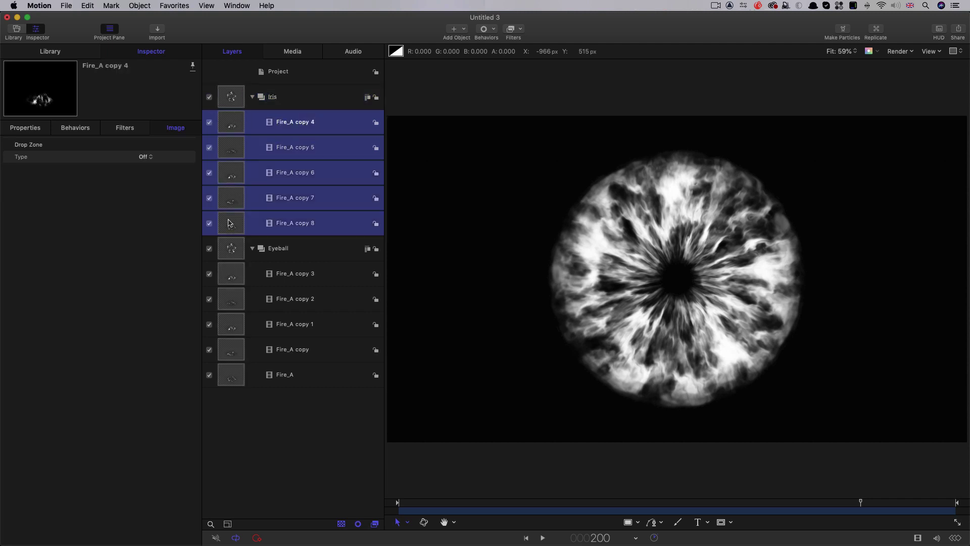
click(22, 130)
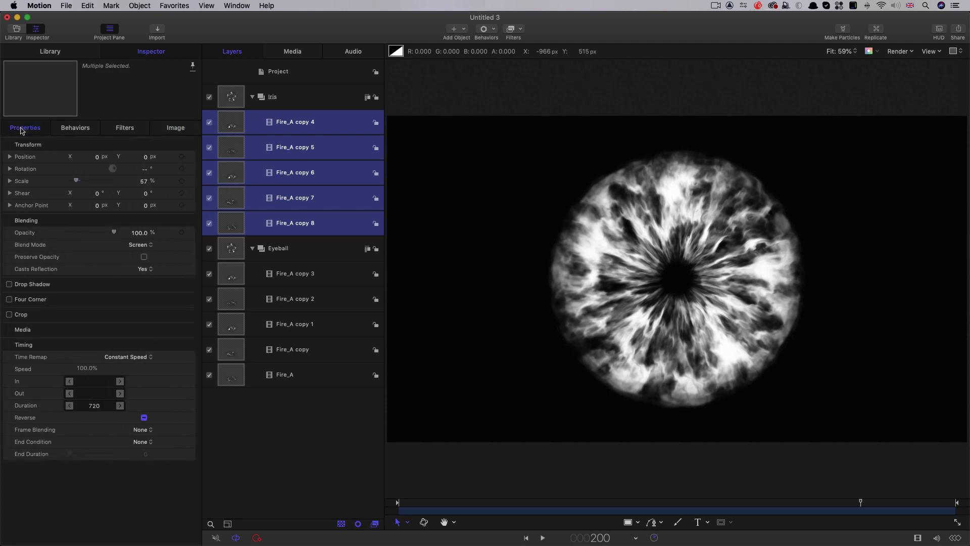
click(144, 181)
text(0)
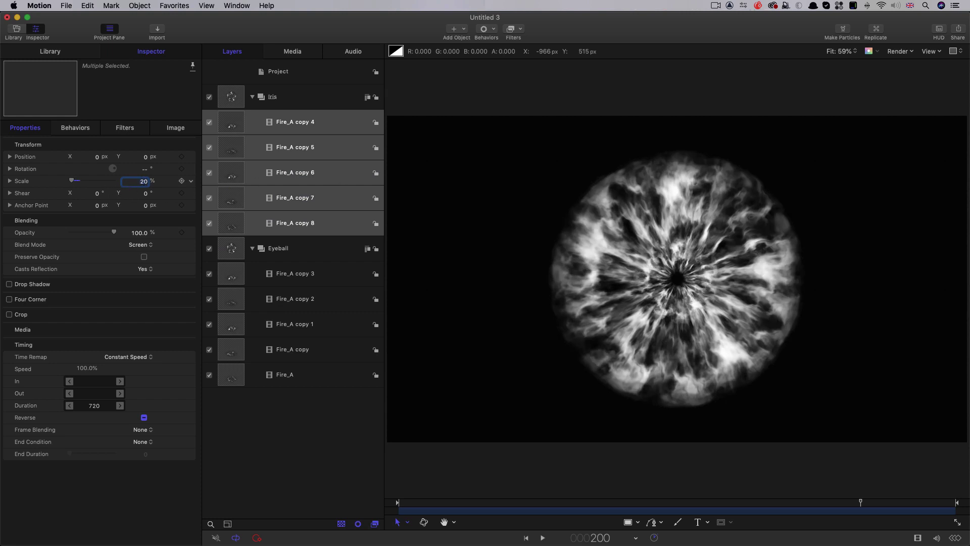
key(BackSpace)
text(5)
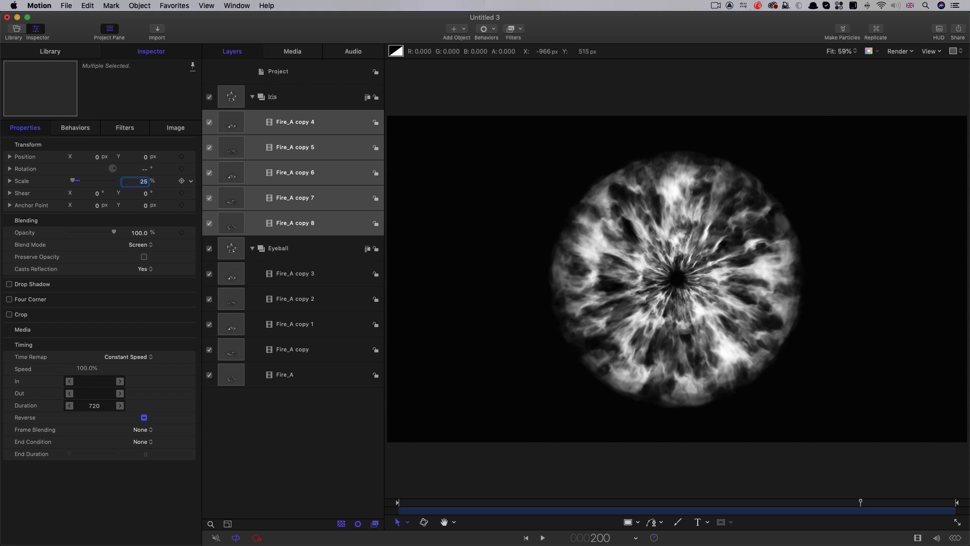
key(BackSpace)
key(BackSpace)
text(30)
Play the animation and compare the eye with the Iris group hidden and shown.
click(207, 96)
key(space)
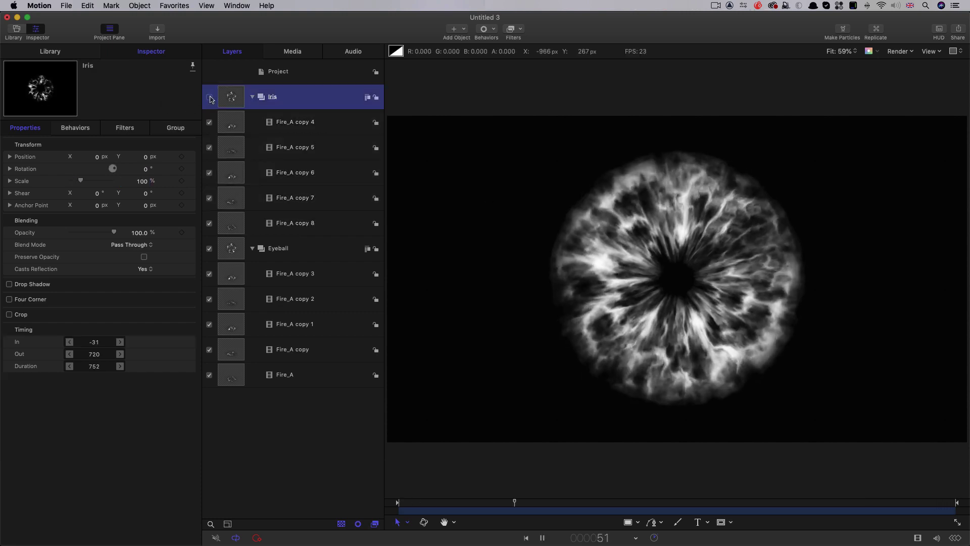
key(space)
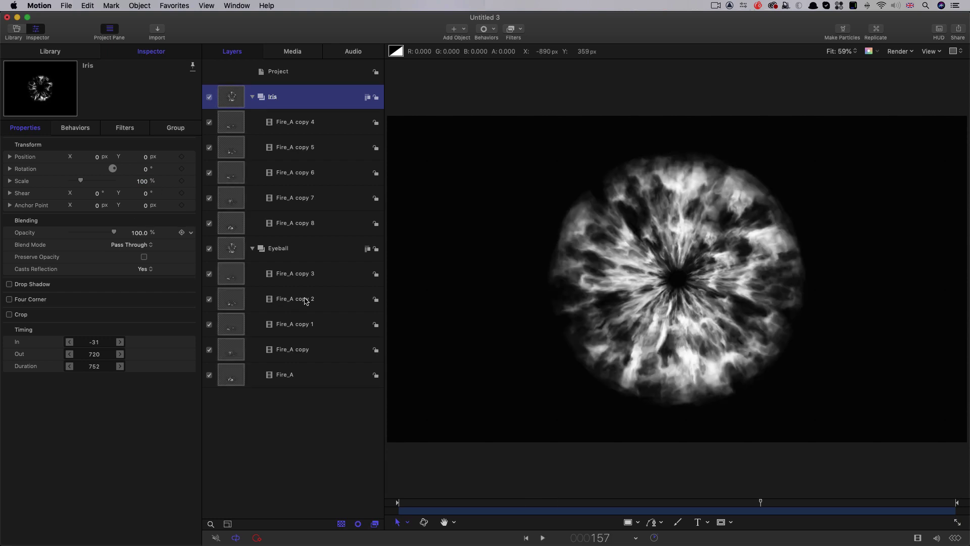
Set the opacity of all five fire layers in the Eyeball group to 65% and play the animation.
click(227, 275)
shift+click(222, 376)
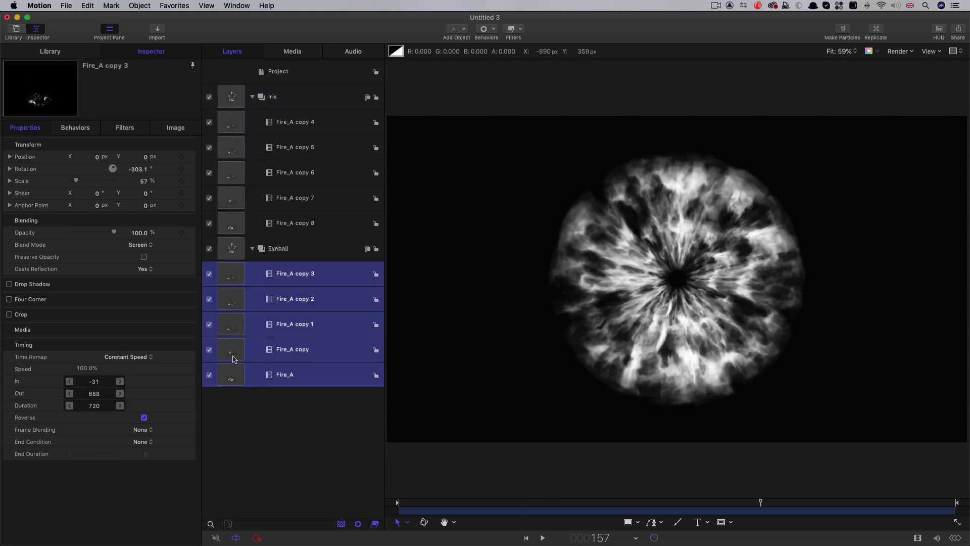
click(140, 232)
text(65)
key(Return)
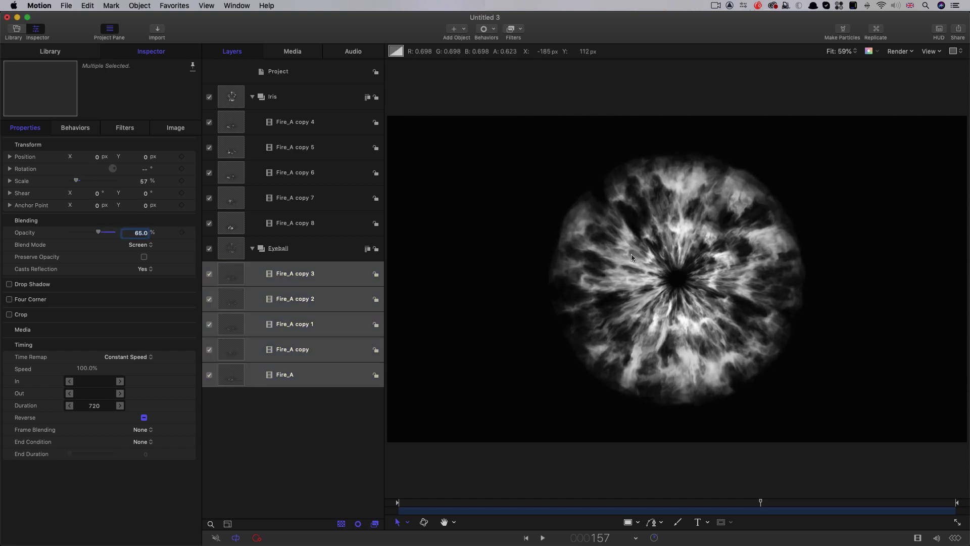
key(space)
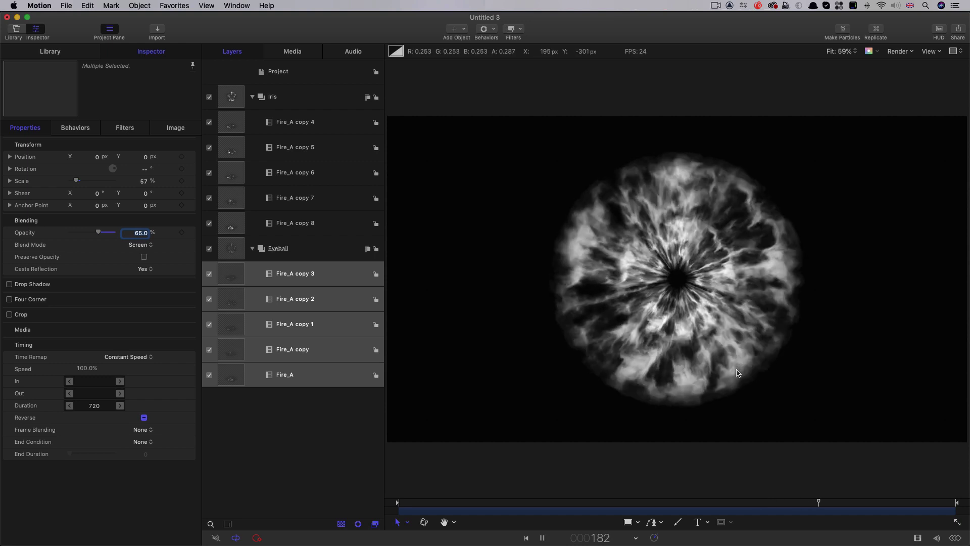
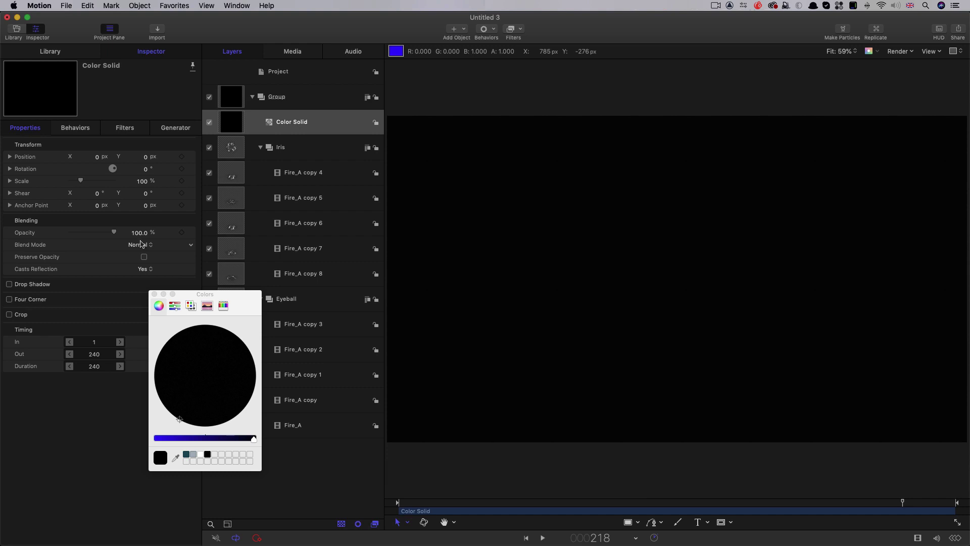
Set the Color Solid to Screen blending at 1% opacity and send it to the bottom of its group.
click(139, 246)
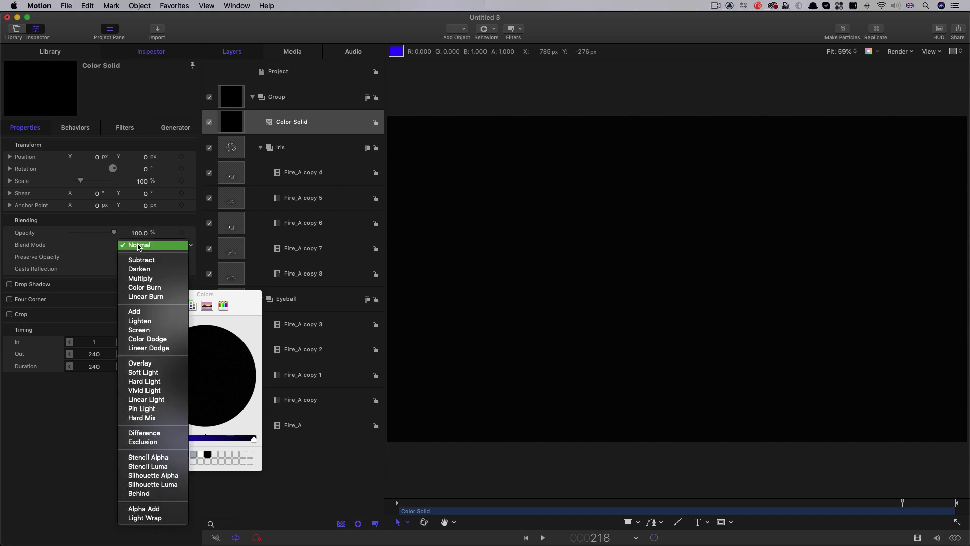
click(139, 329)
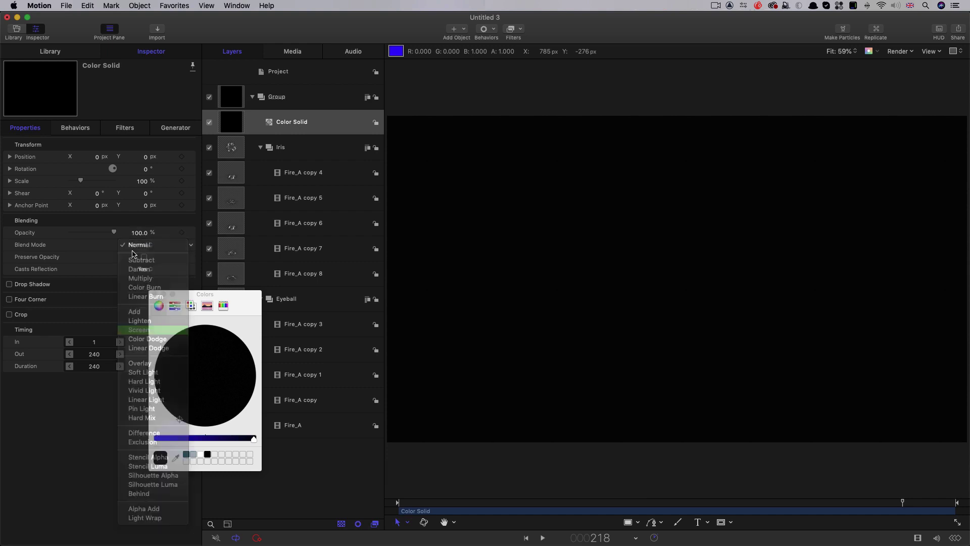
click(137, 232)
text(1)
key(Return)
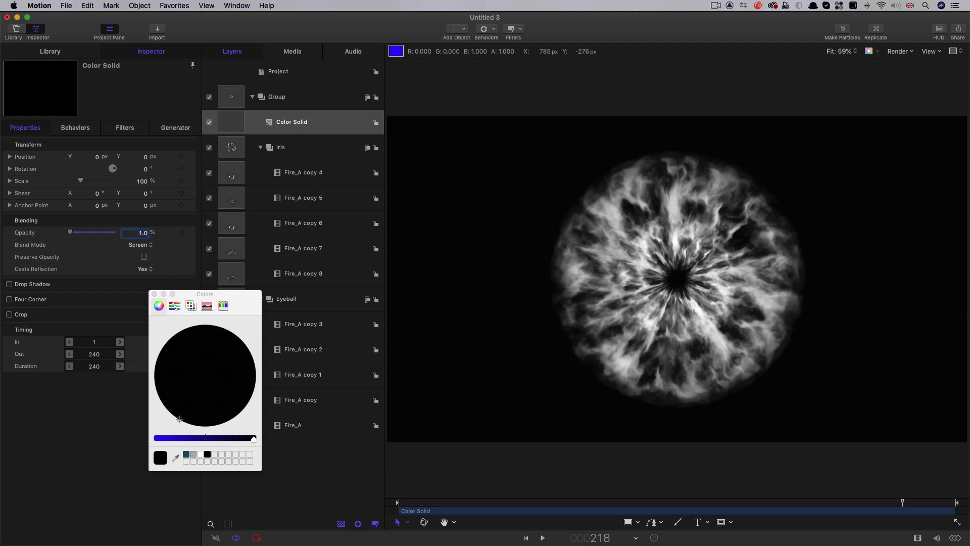
click(154, 293)
click(233, 124)
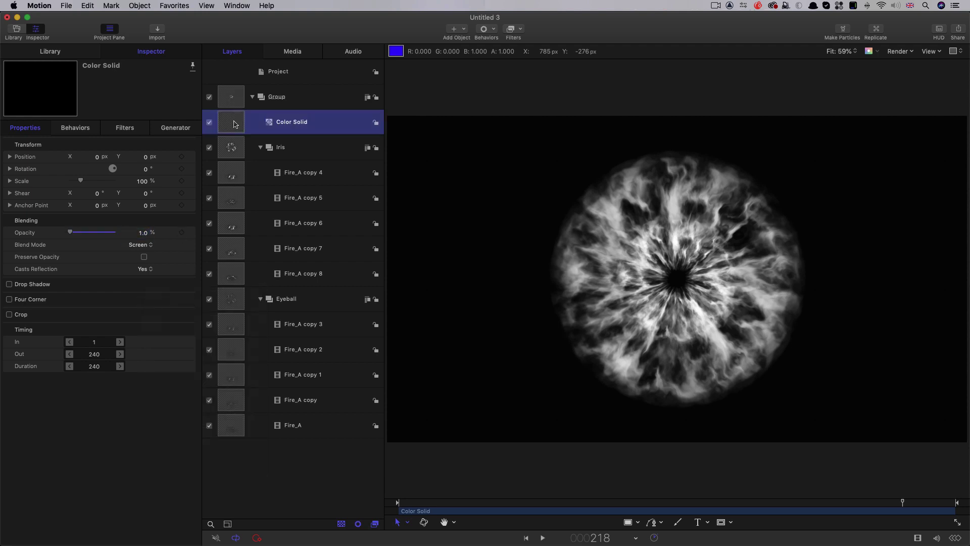
key(super+shift+bracketleft)
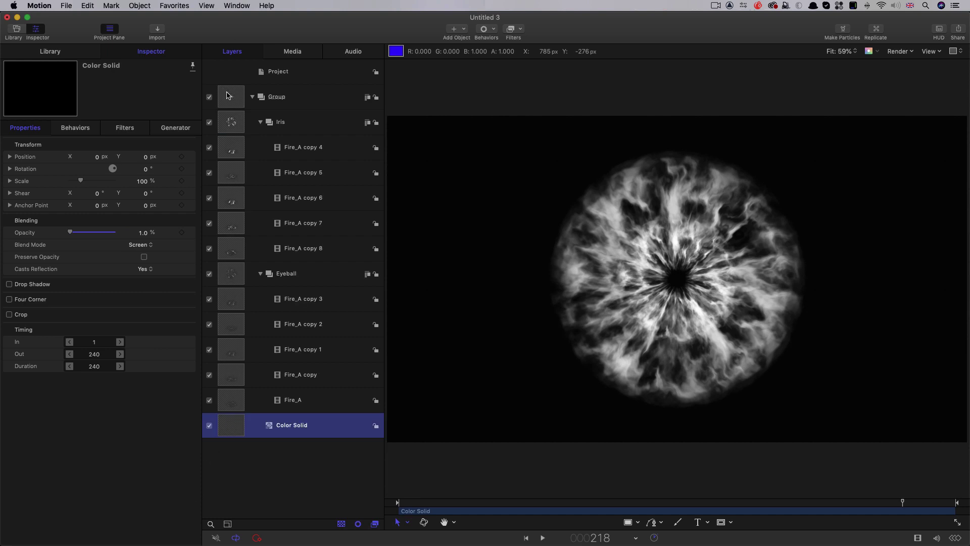
Rename the parent group holding Iris, Eyeball and the Color Solid to Eye.
click(269, 100)
click(269, 99)
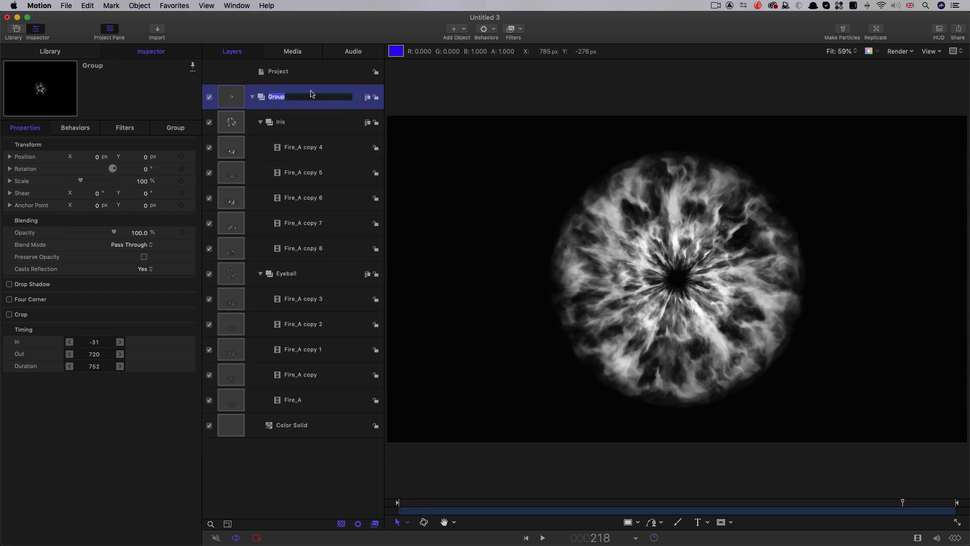
text(EWye)
key(BackSpace)
key(BackSpace)
key(BackSpace)
text(ye)
key(Return)
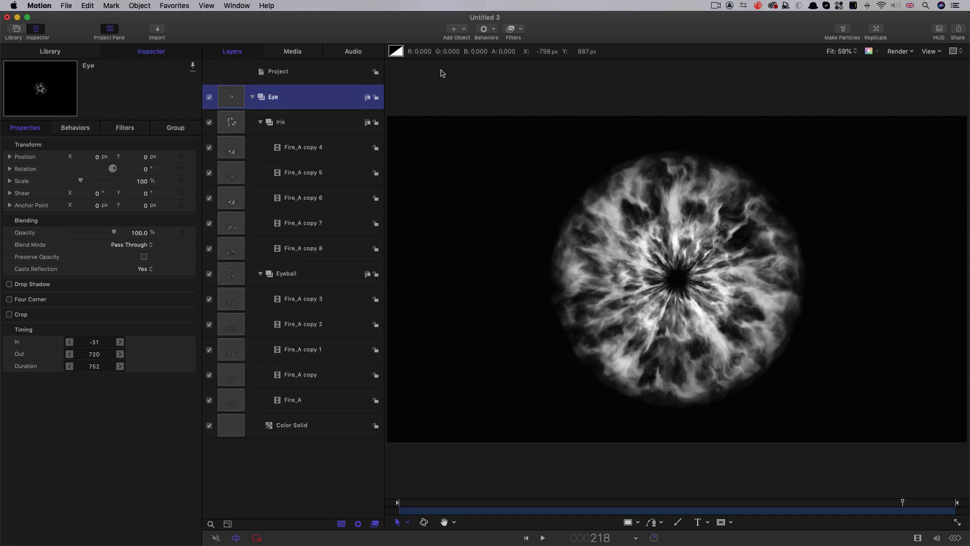
Add a Bulge distortion filter to the Eye group and set its amount to 425.
click(523, 30)
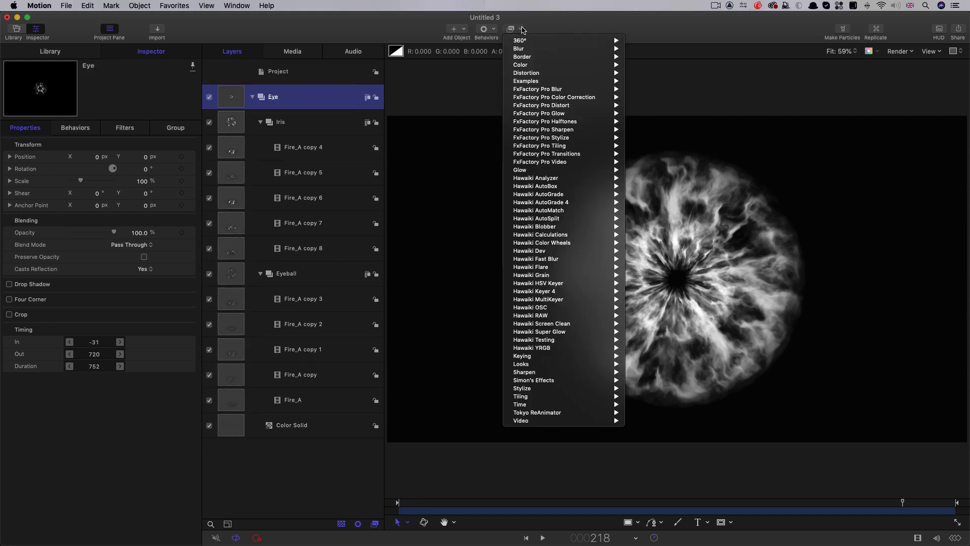
mouse_move(529, 73)
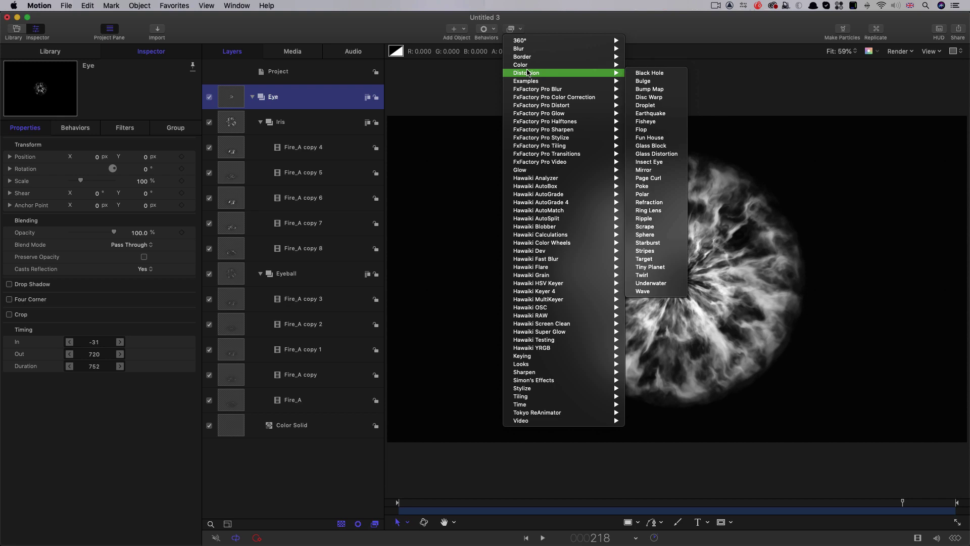
click(649, 82)
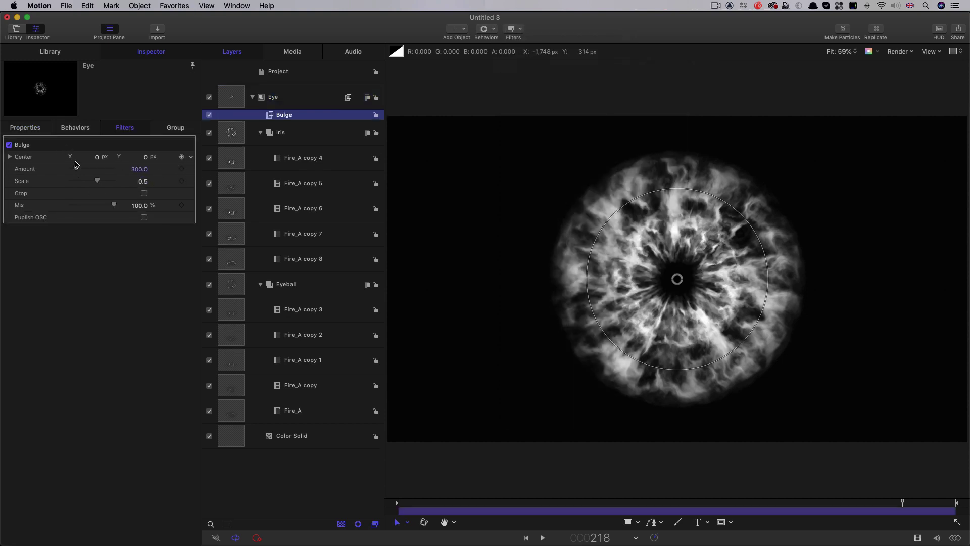
drag(77, 172, 80, 173)
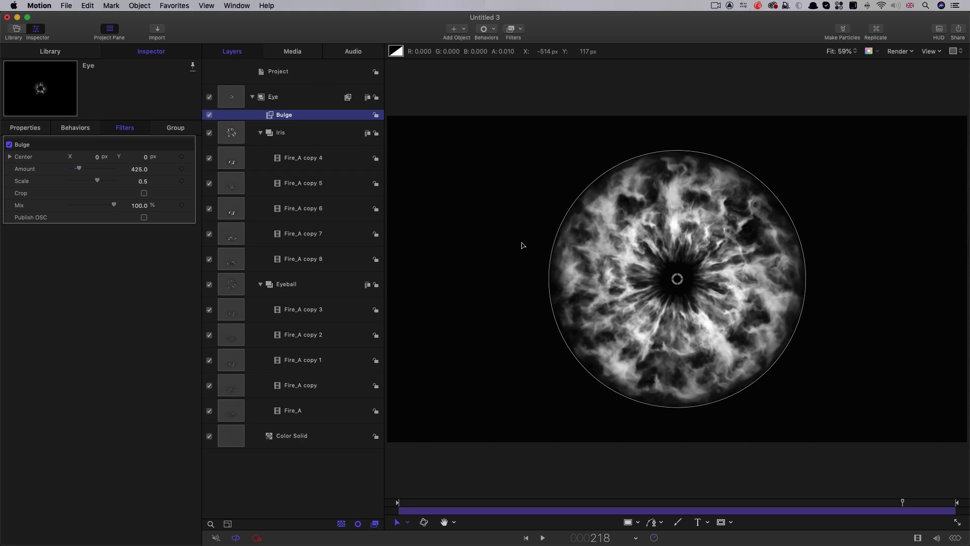
click(483, 250)
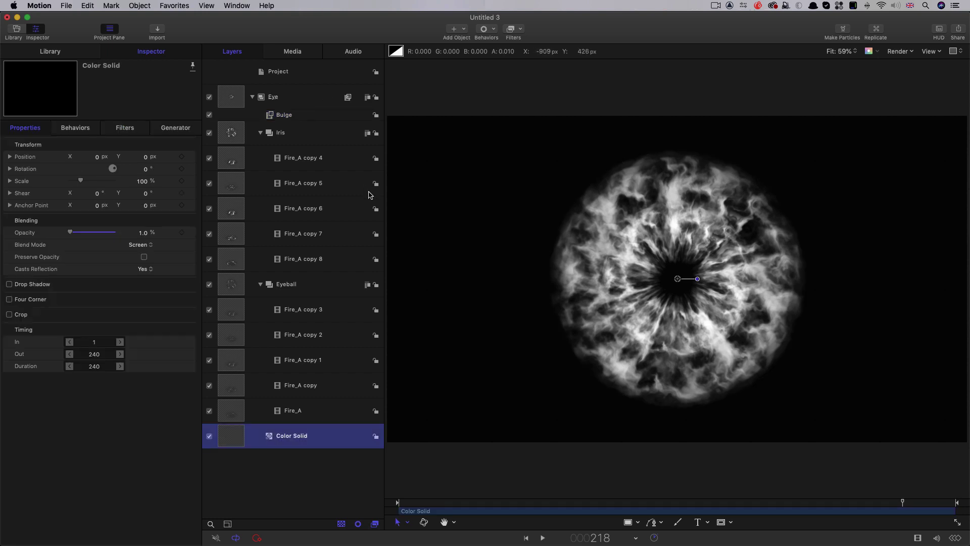
Try renaming the Color Solid layer to Control.
double_click(281, 436)
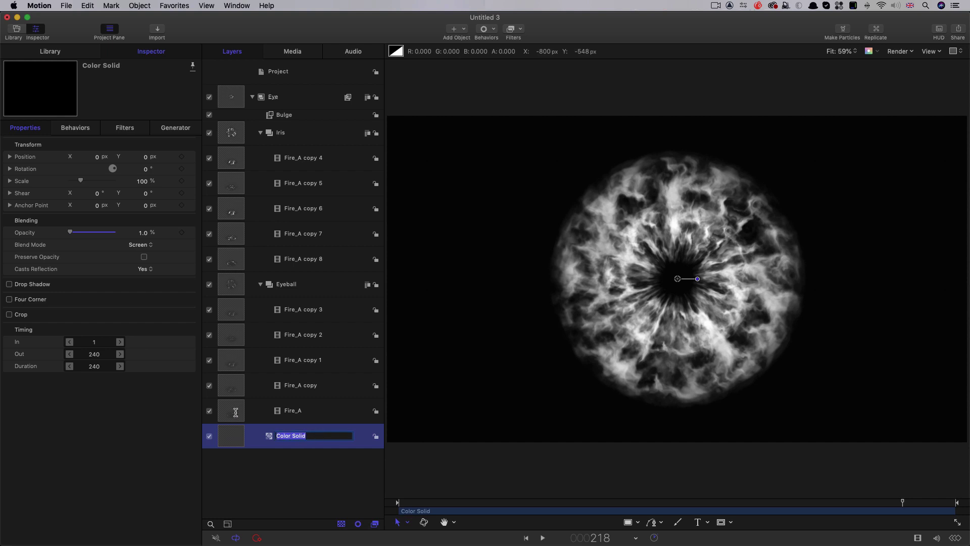
text(Con)
text(trol)
key(Return)
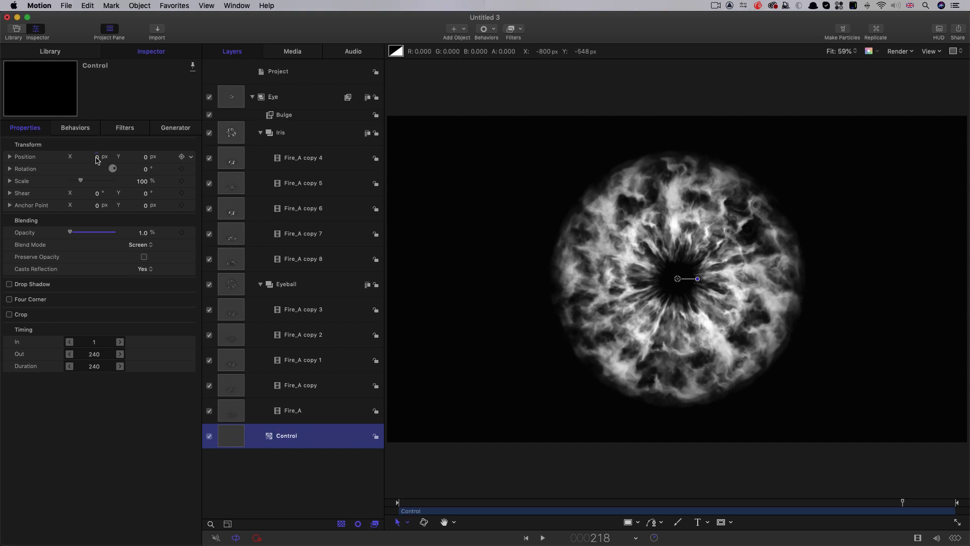
Try offsetting the Control layer's position to about X 6.0 px and Y 24.2 px, and reset its transform.
drag(97, 158, 150, 158)
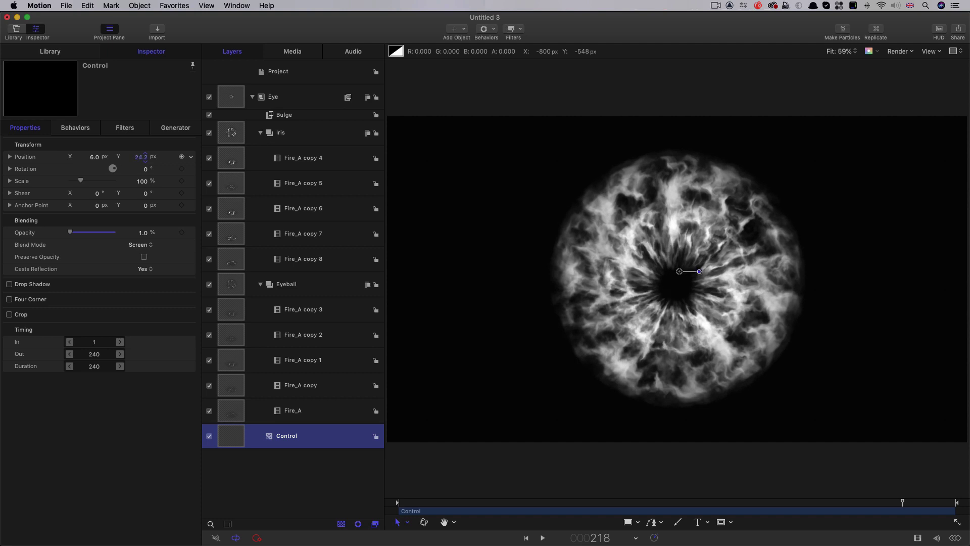
click(191, 144)
click(188, 145)
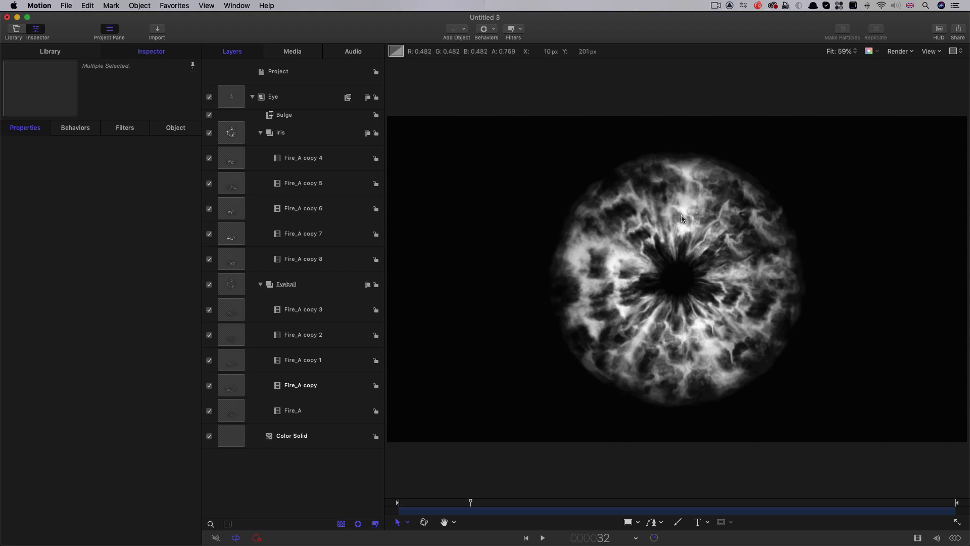
Create a new empty group above Iris inside the Eye group and name it Matte.
click(226, 140)
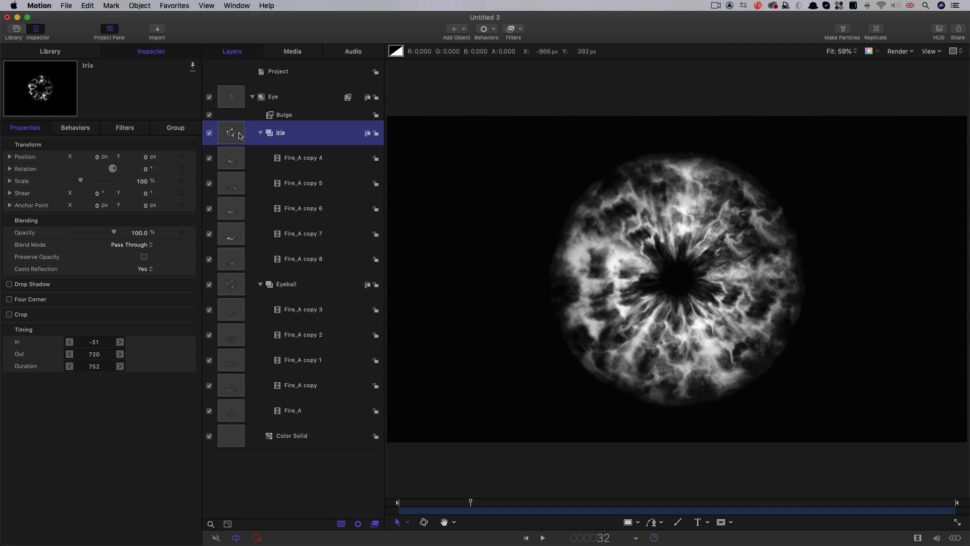
click(142, 6)
click(151, 17)
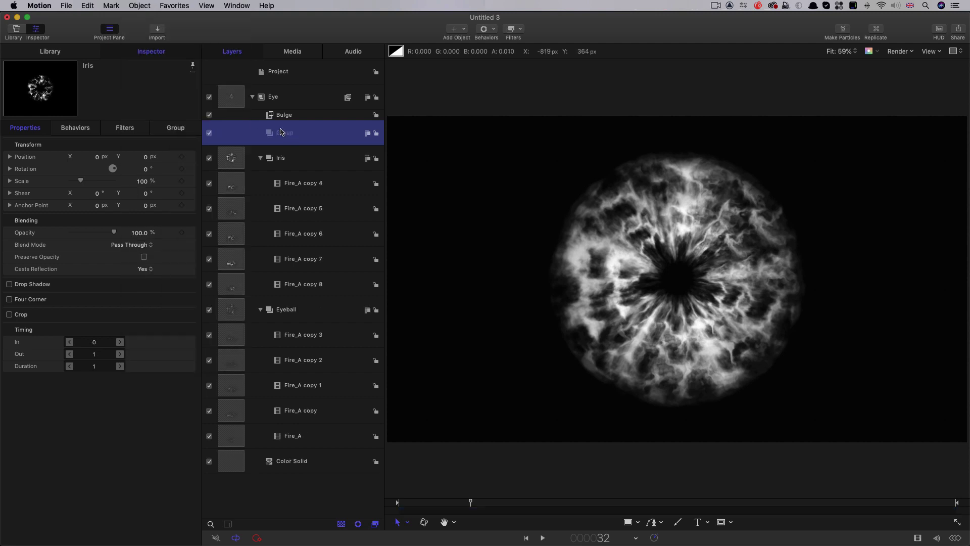
double_click(282, 132)
text(Matte)
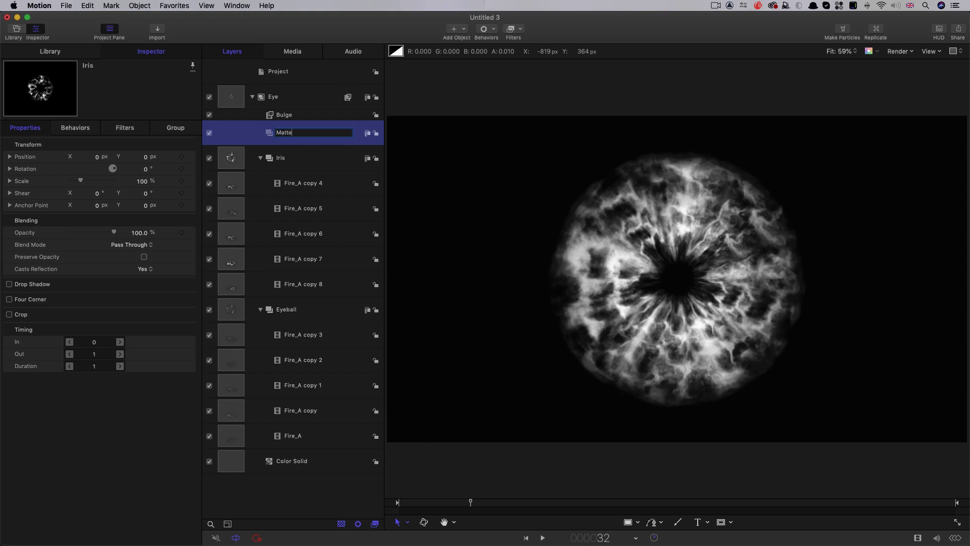
key(Return)
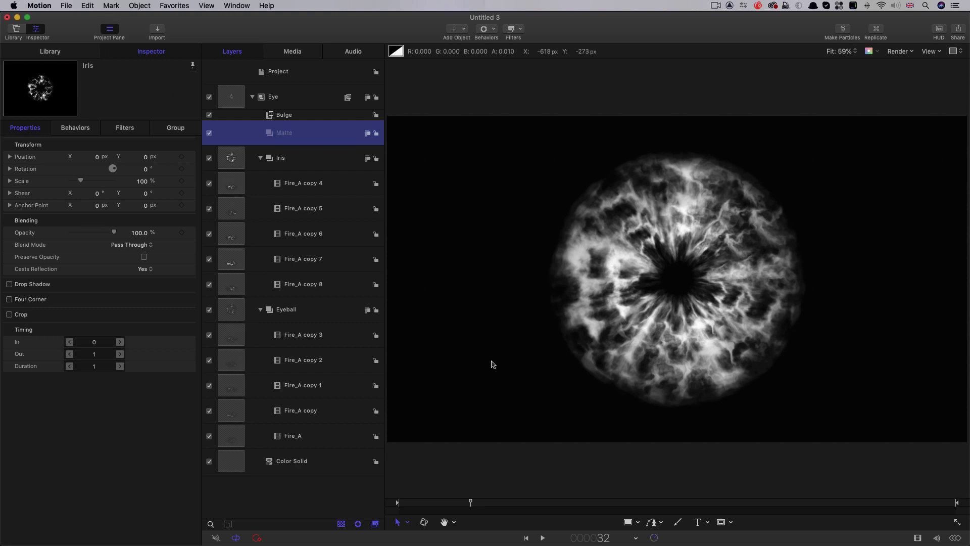
Display the alignment grid over the eye with the canvas at 100% zoom.
key(super+equal)
key(super+equal)
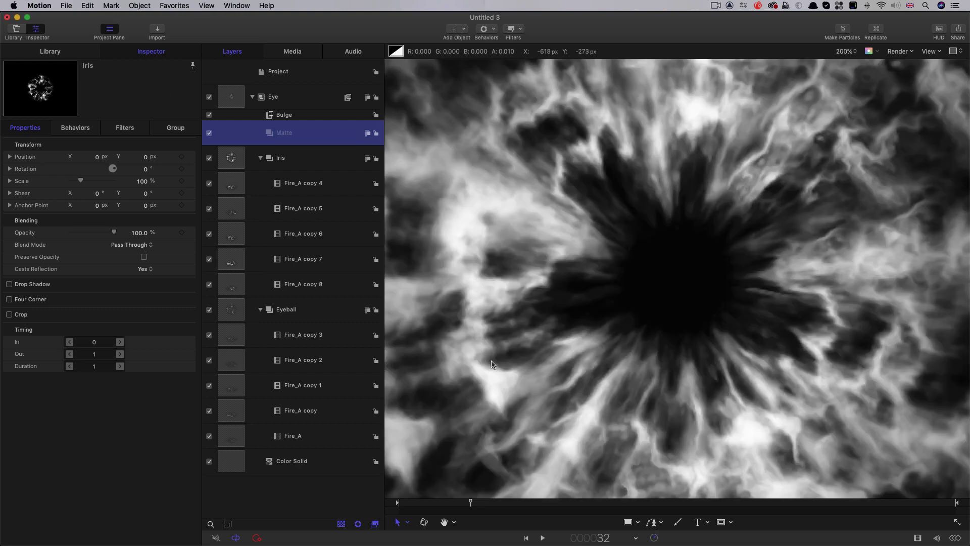
key(super+minus)
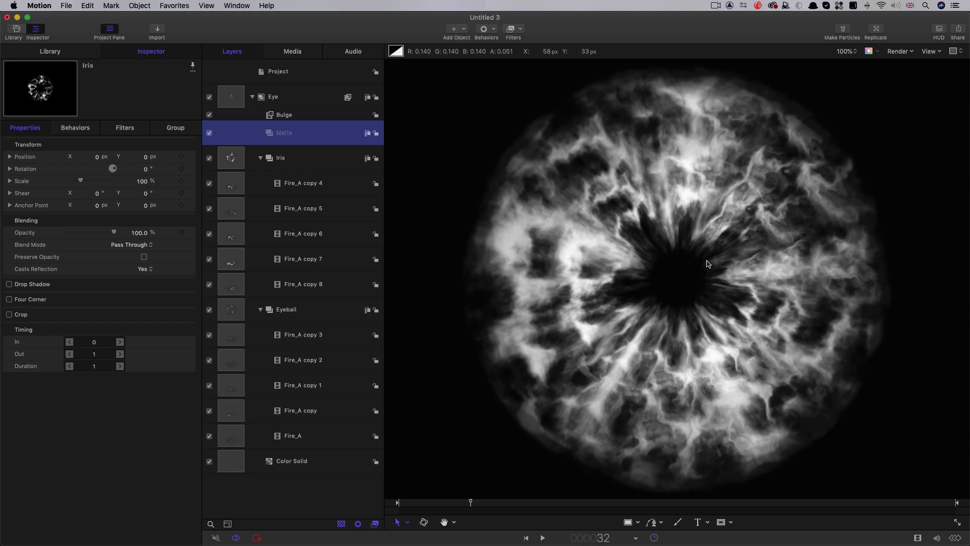
key(super+slash)
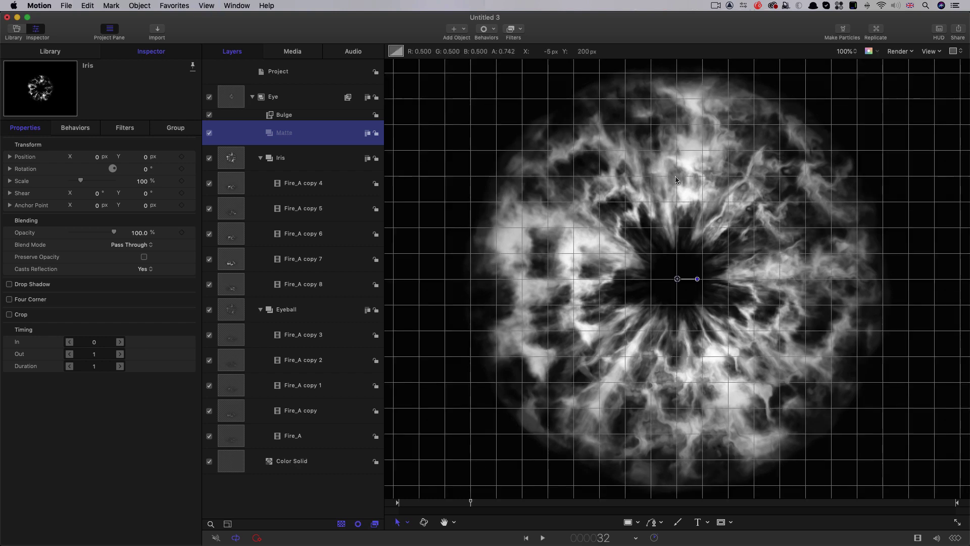
Set the canvas grid spacing to 50 pixels in the preferences.
click(32, 5)
click(49, 31)
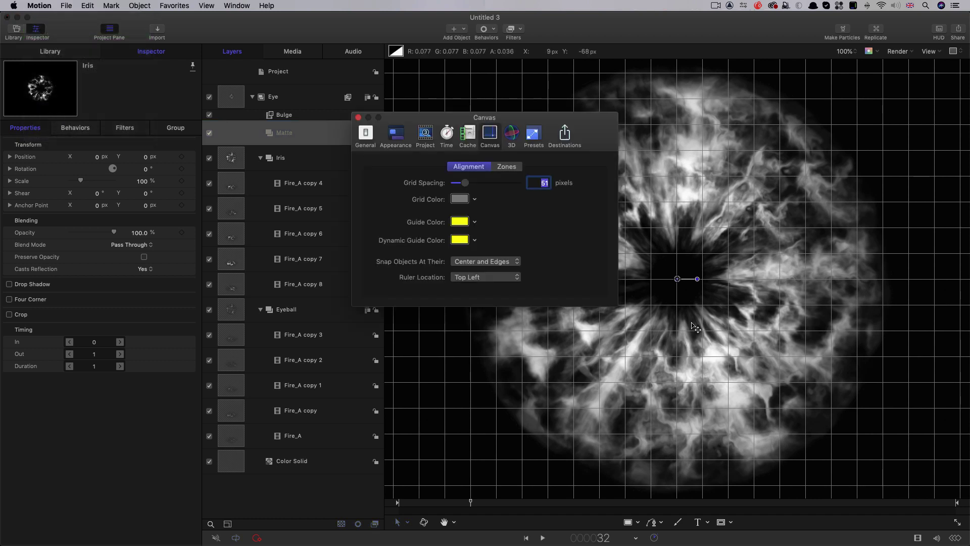
text(5)
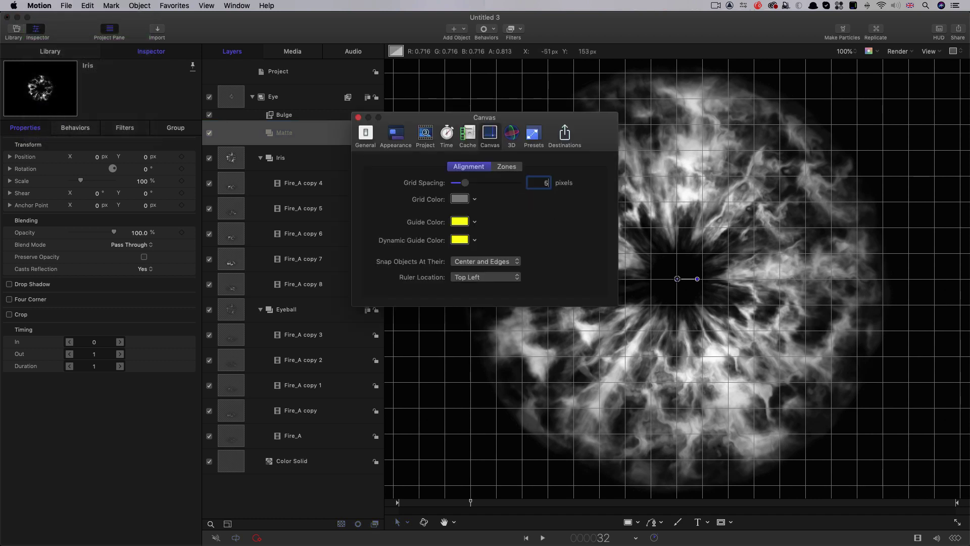
text(0)
key(Return)
key(super+w)
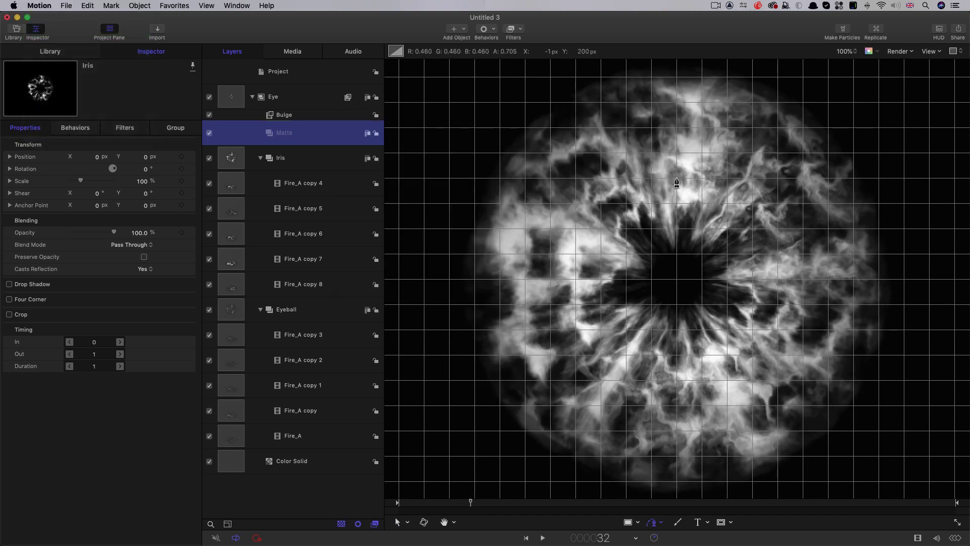
Draw a closed vertical Bezier slit about 400 px tall and 100 px wide around the eye's center in Matte, and reset its transform.
click(676, 177)
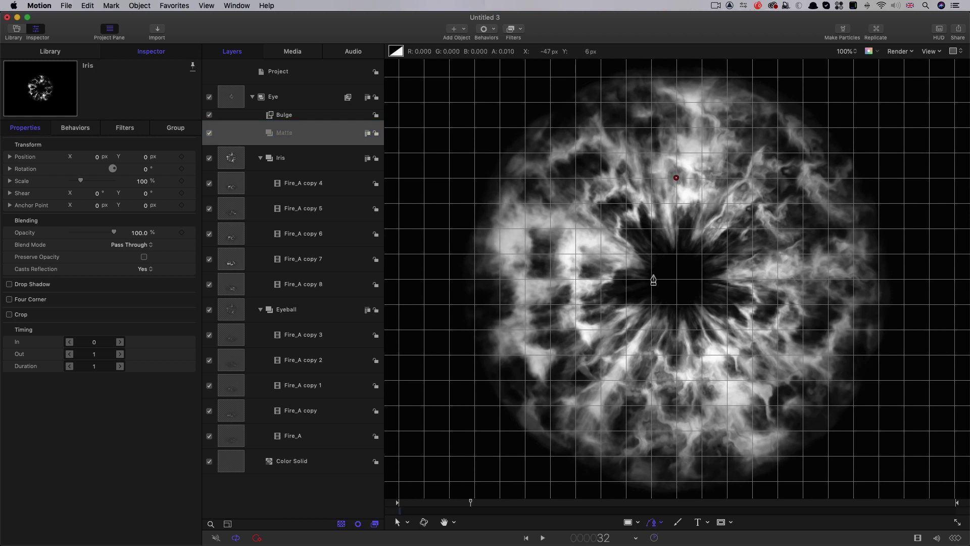
drag(651, 280, 652, 321)
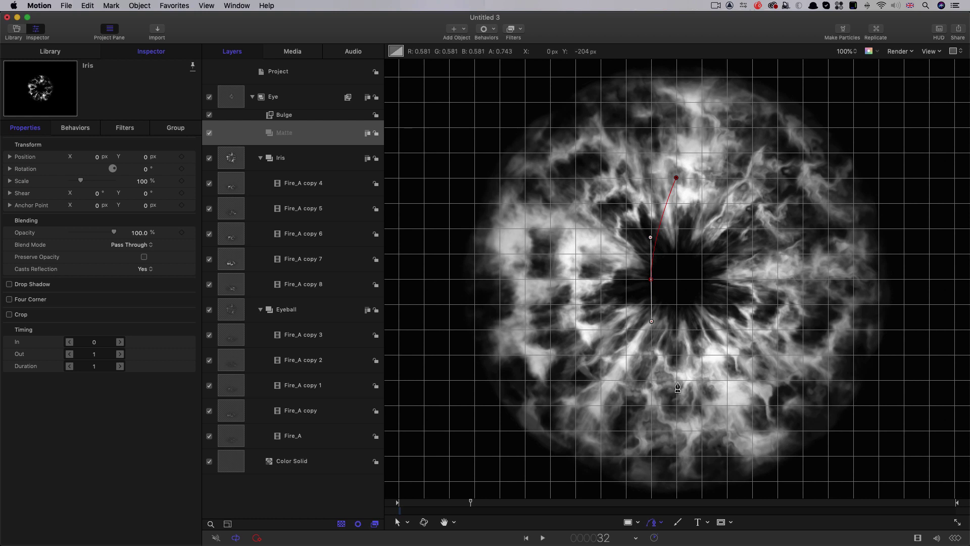
click(676, 381)
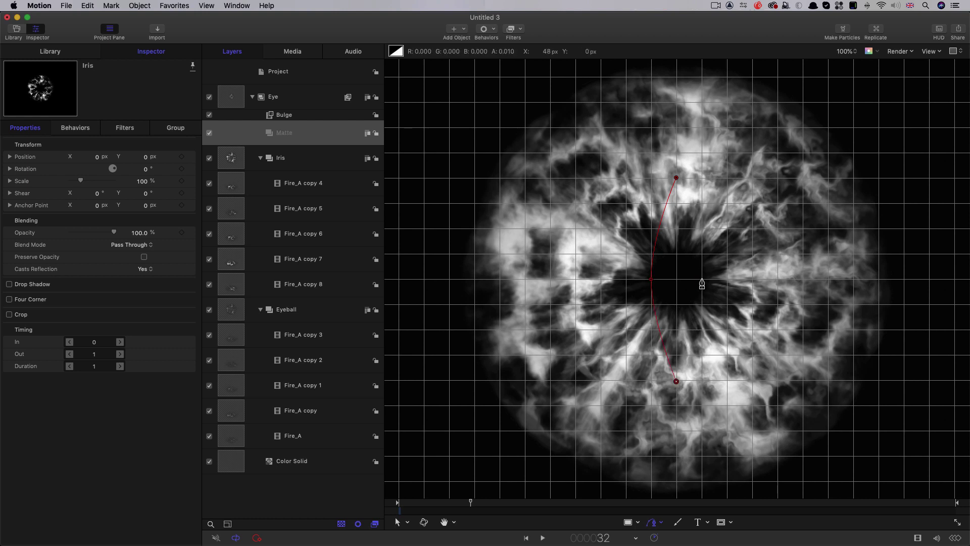
drag(701, 279, 704, 235)
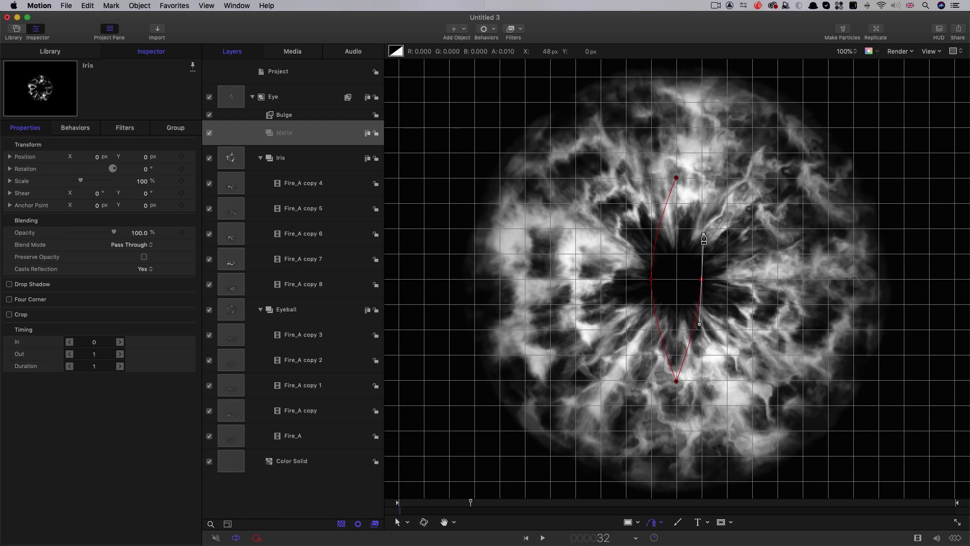
click(676, 178)
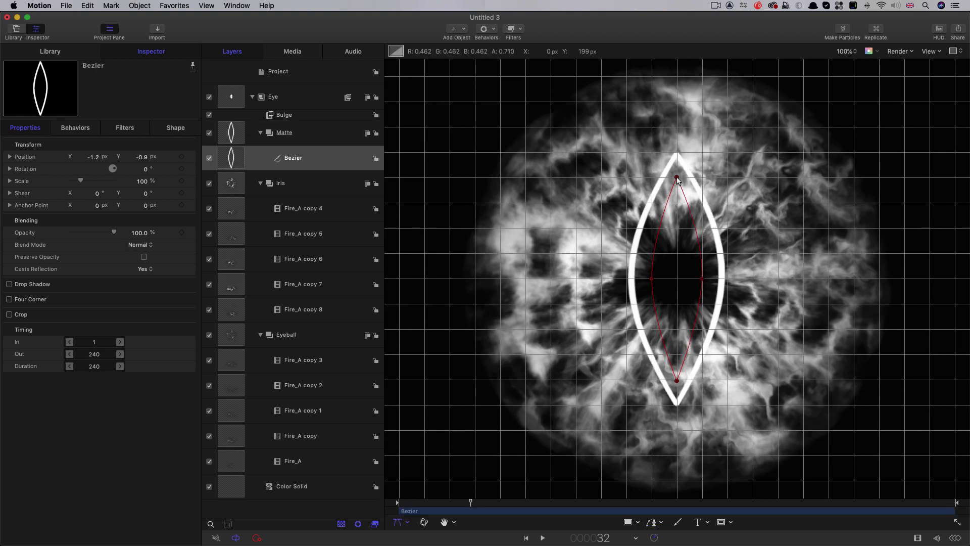
right_click(112, 145)
click(124, 146)
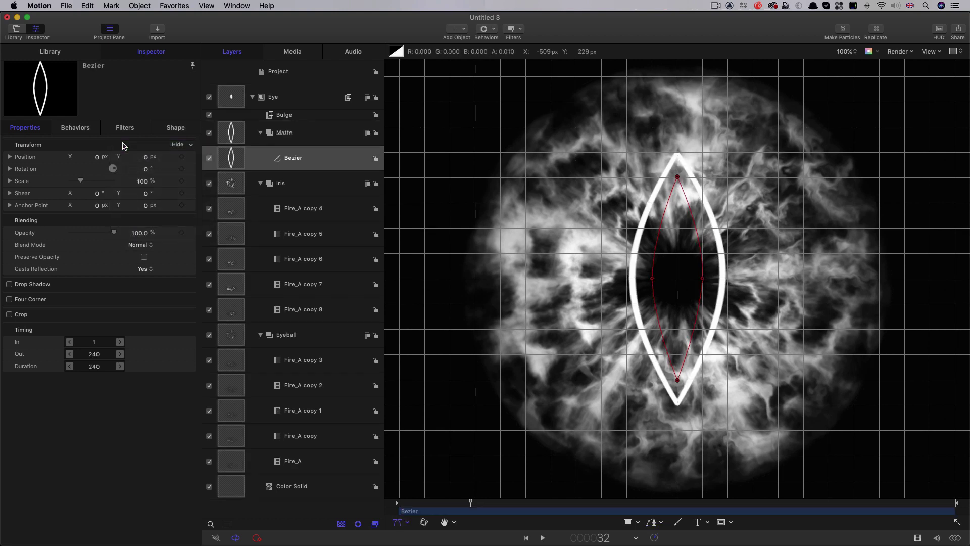
Set the slit shape's control Point 1 to X 0, Y 175 and Point 2 to X 25, Y 0.
click(180, 128)
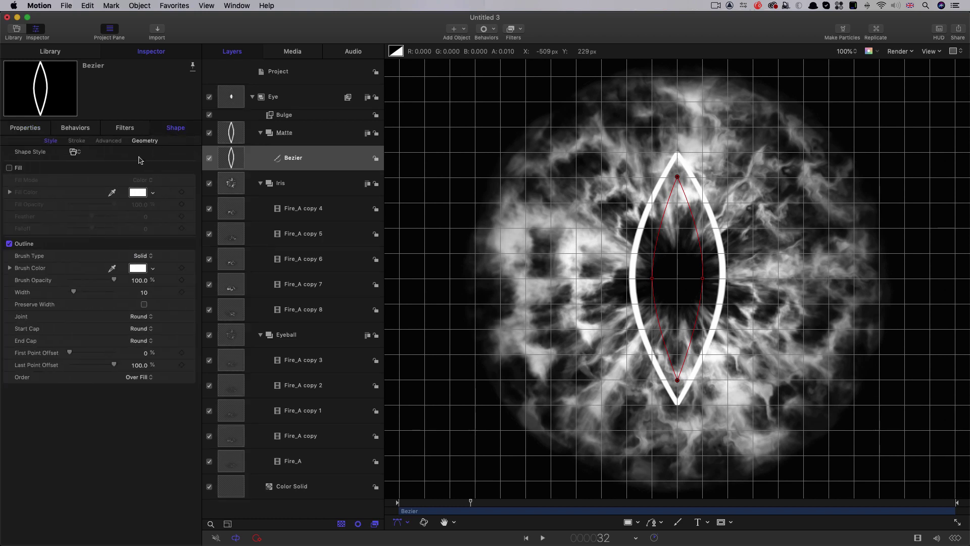
click(146, 140)
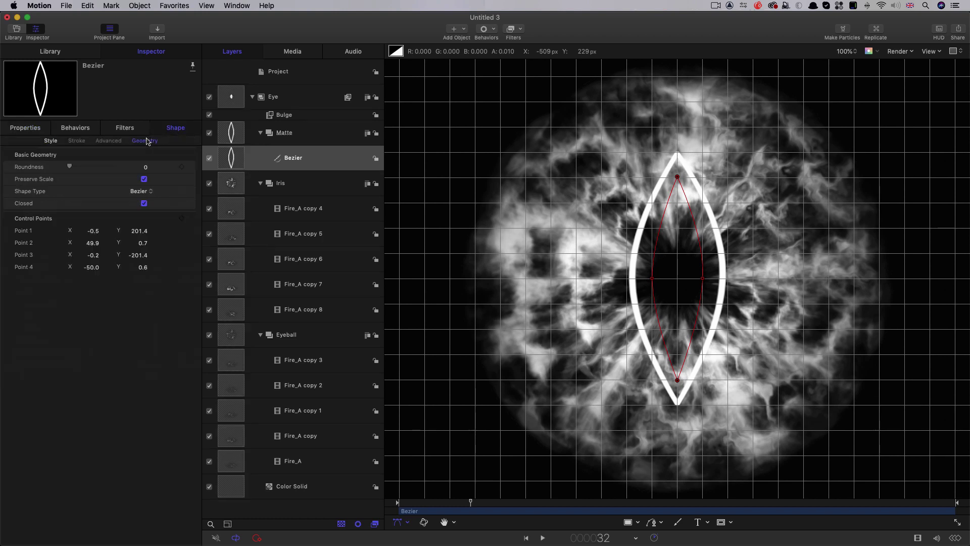
click(96, 231)
text(0)
key(Tab)
text(175)
key(Tab)
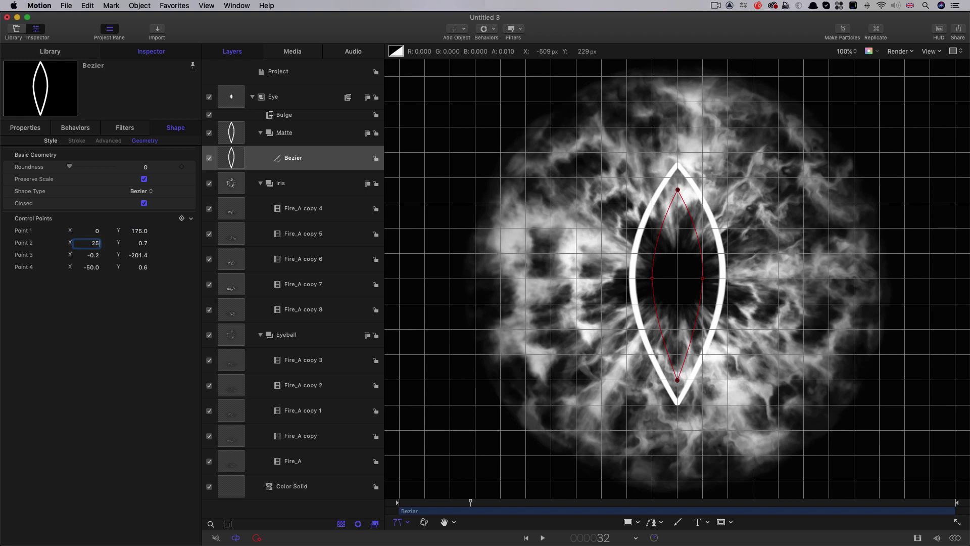
key(Tab)
key(Tab)
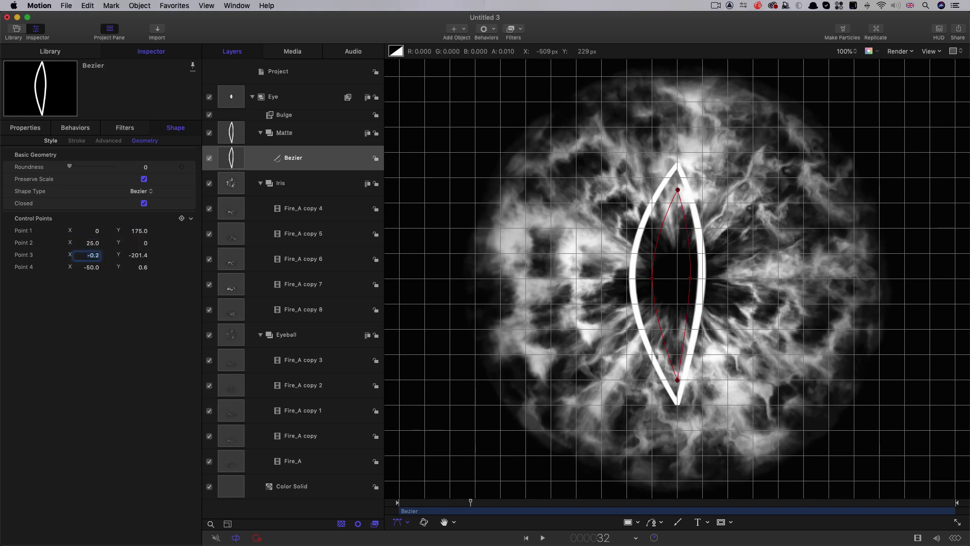
Set the slit shape's control Point 3 to X 0, Y -175 and Point 4 to X -25, Y 0.
text(0)
key(Tab)
text(-175)
key(Tab)
text(-)
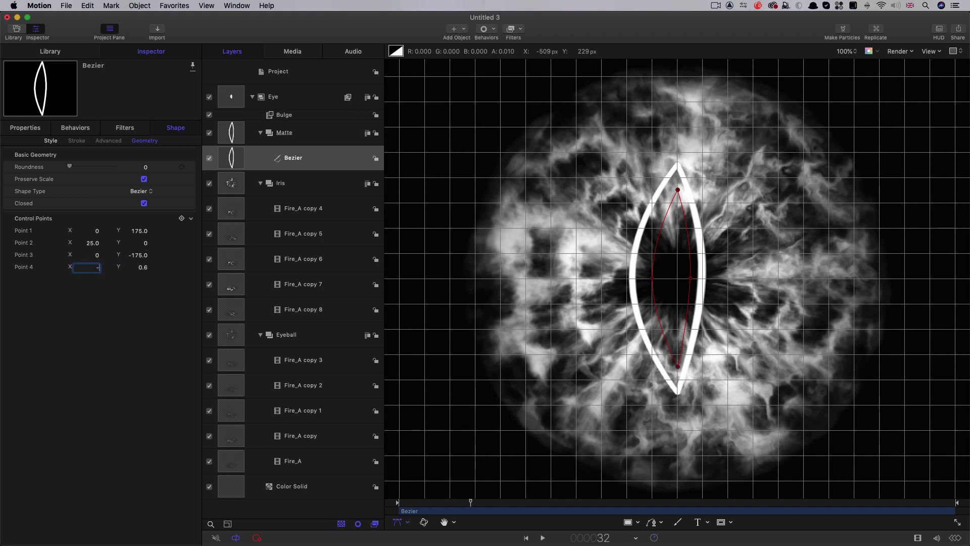
text(25)
key(Tab)
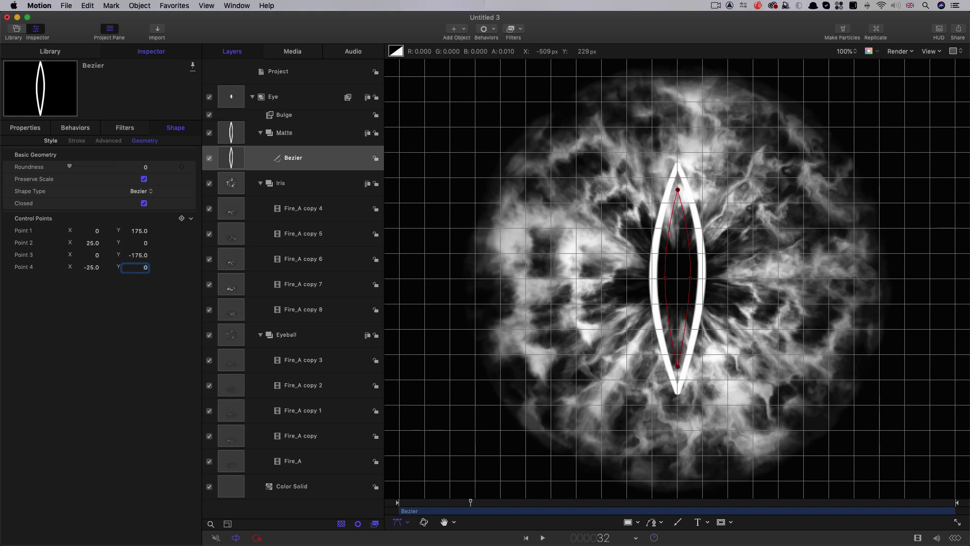
Extend the tangent handles of the slit's two side points vertically to about 100 px each way, and hide the grid.
click(664, 279)
drag(665, 236, 665, 227)
drag(665, 321, 665, 330)
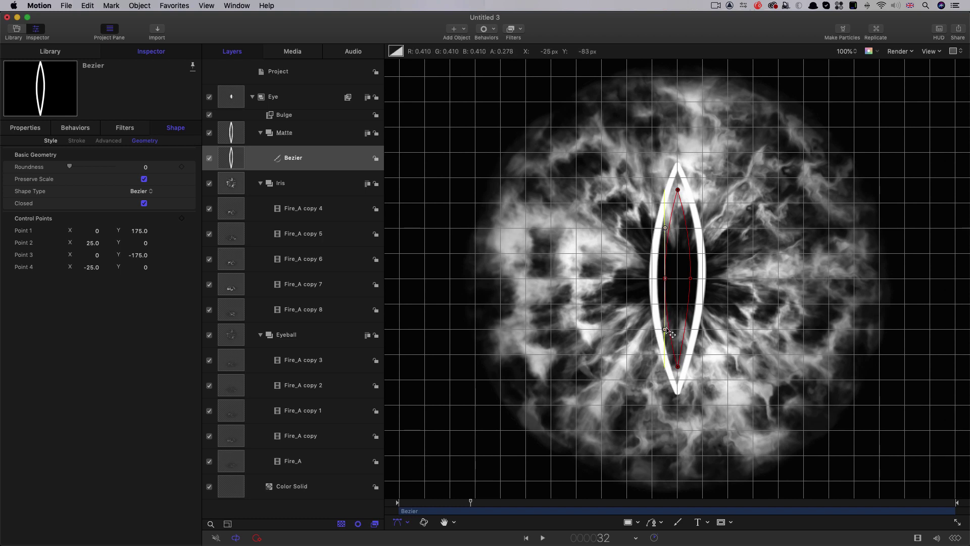
click(690, 278)
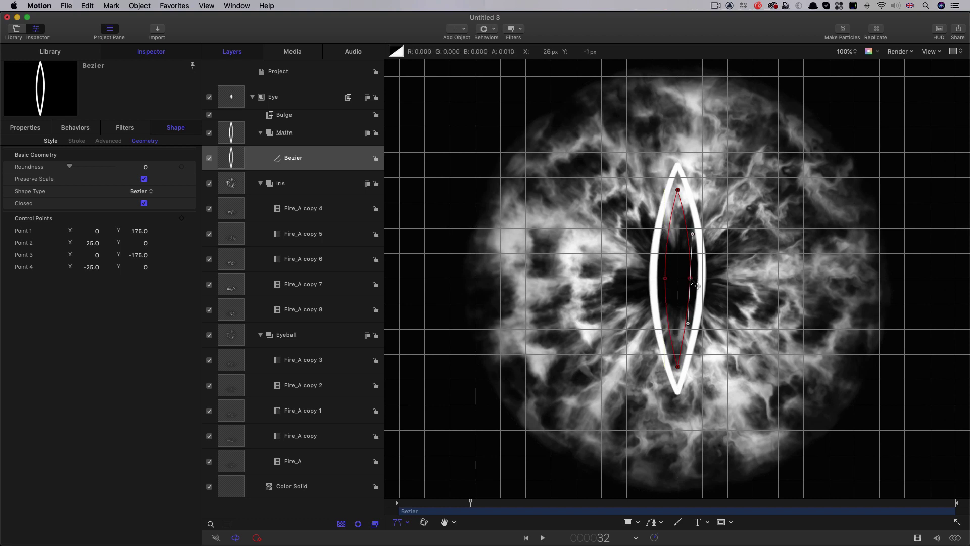
drag(692, 233, 690, 229)
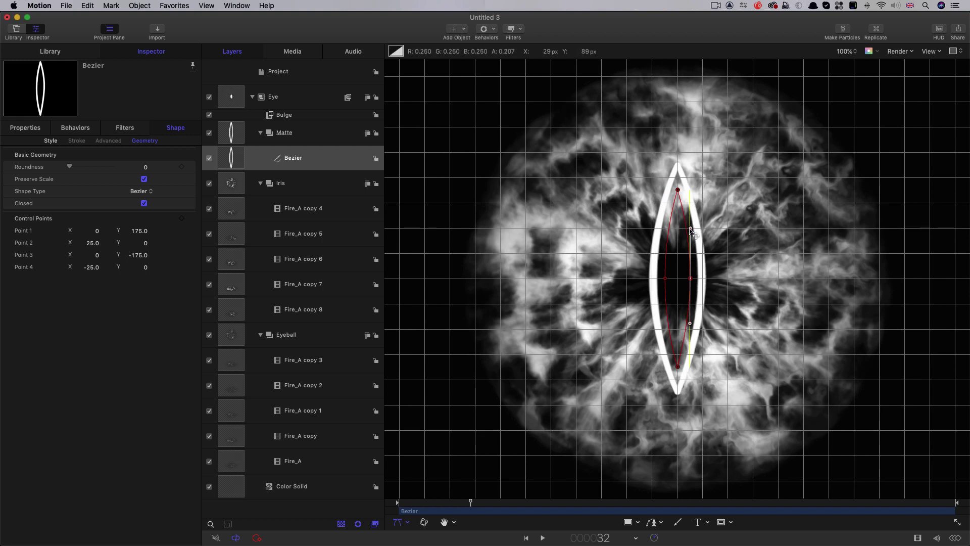
drag(690, 322, 690, 329)
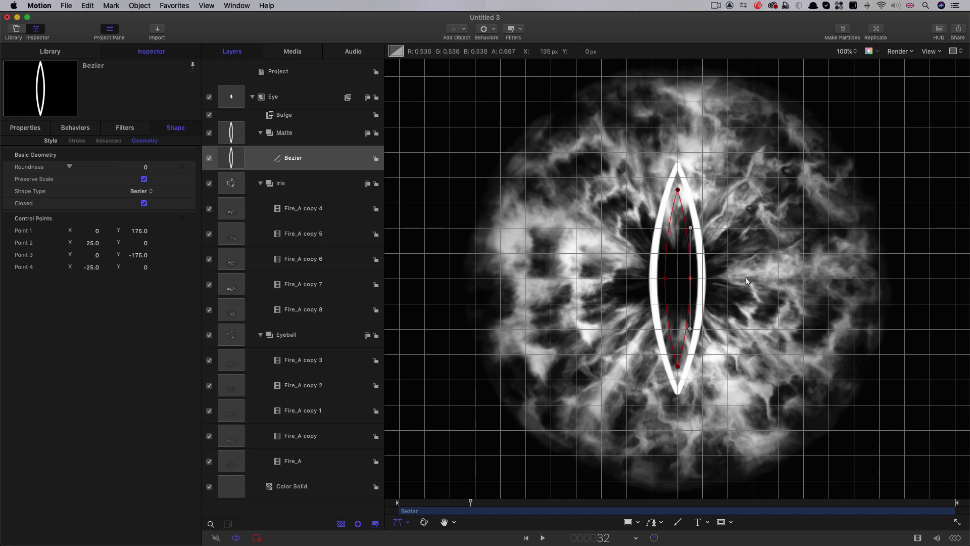
key(super+slash)
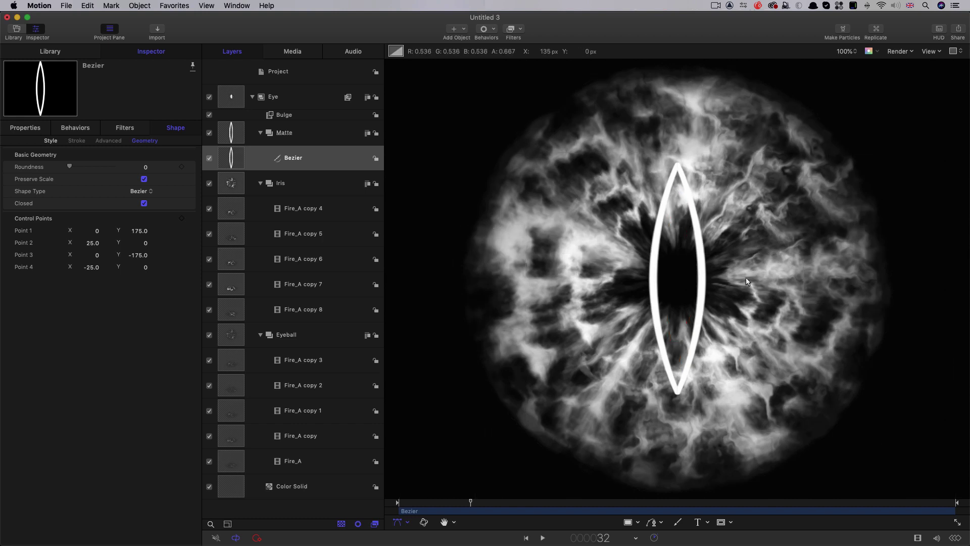
Switch the slit shape from an outline to a solid white fill and hide the Matte group.
click(42, 141)
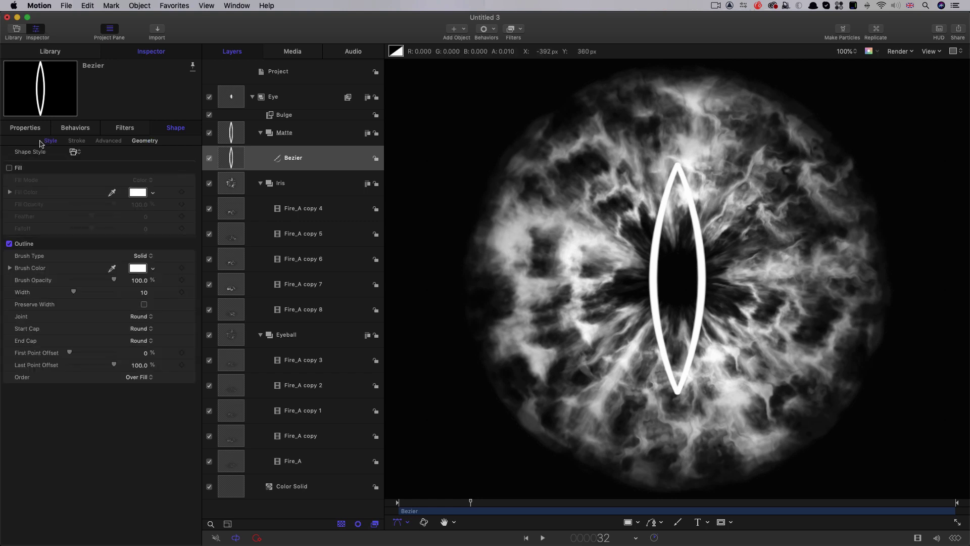
click(9, 167)
click(9, 244)
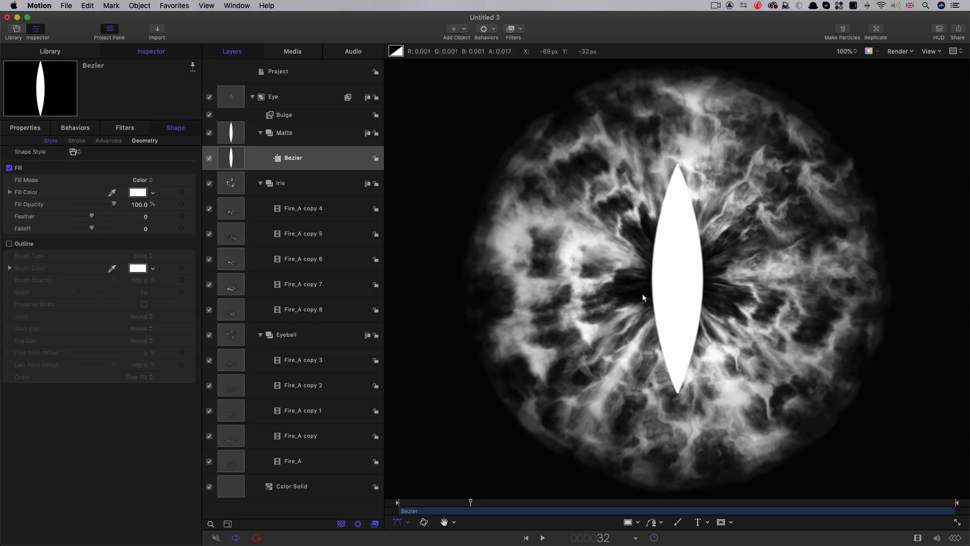
click(209, 134)
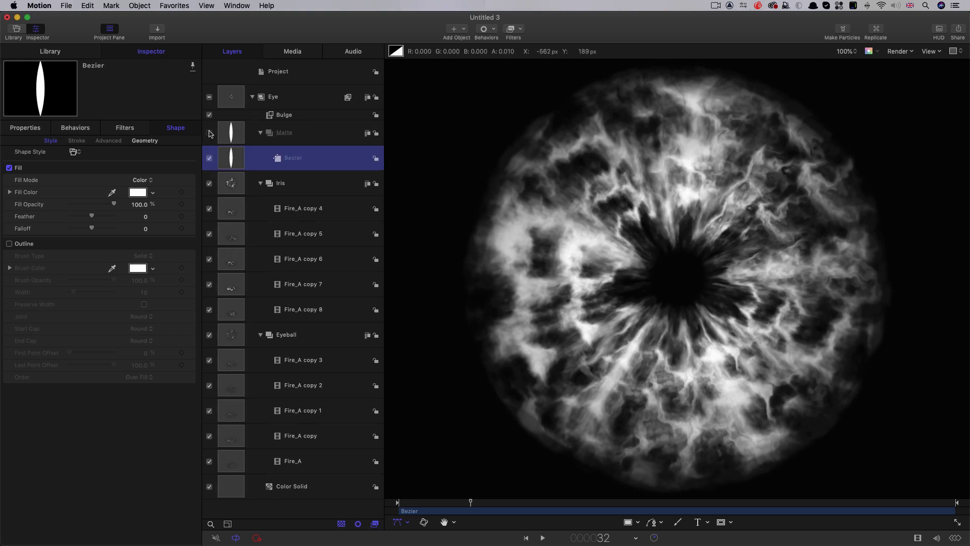
Add an inverted image mask to the Iris group with the Bezier shape as source, and copy that mask into the Eyeball group.
click(230, 186)
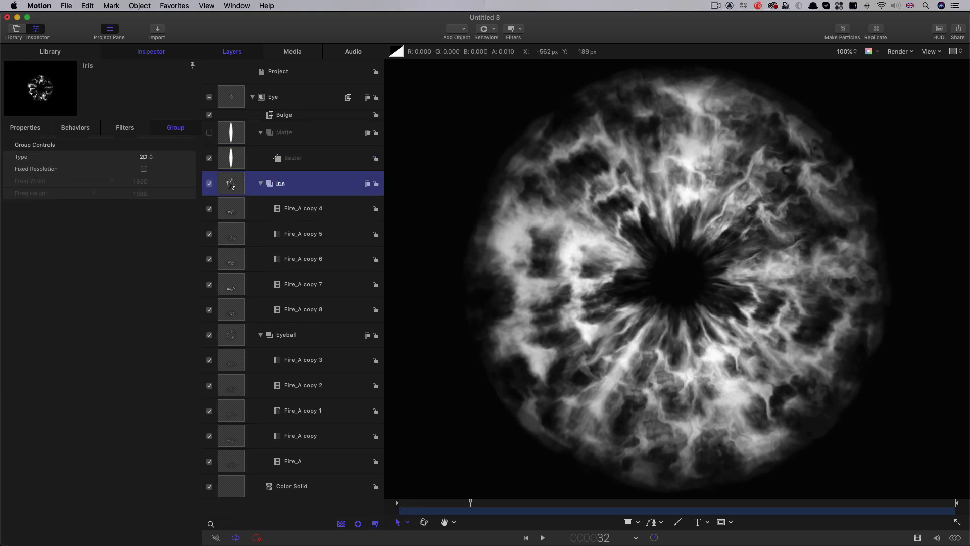
right_click(231, 184)
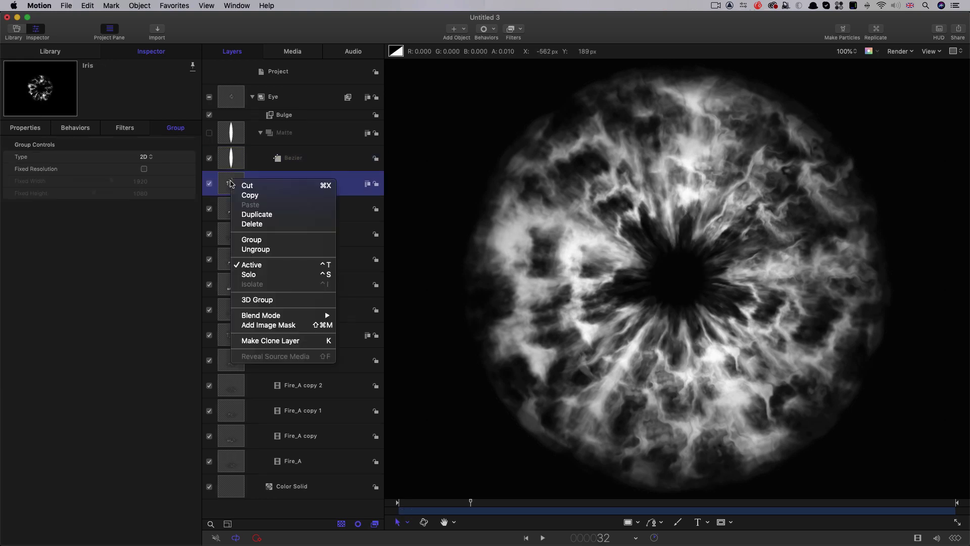
click(276, 326)
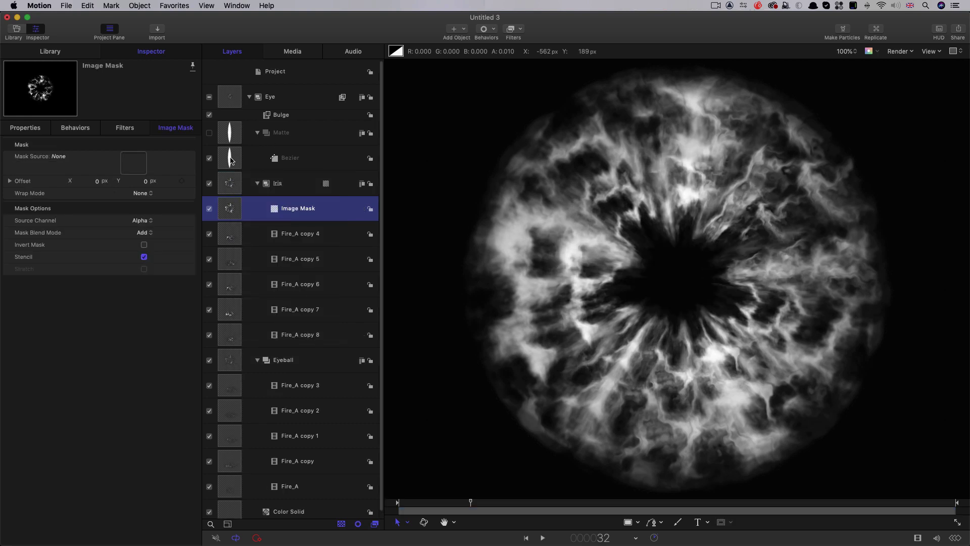
drag(230, 161, 134, 162)
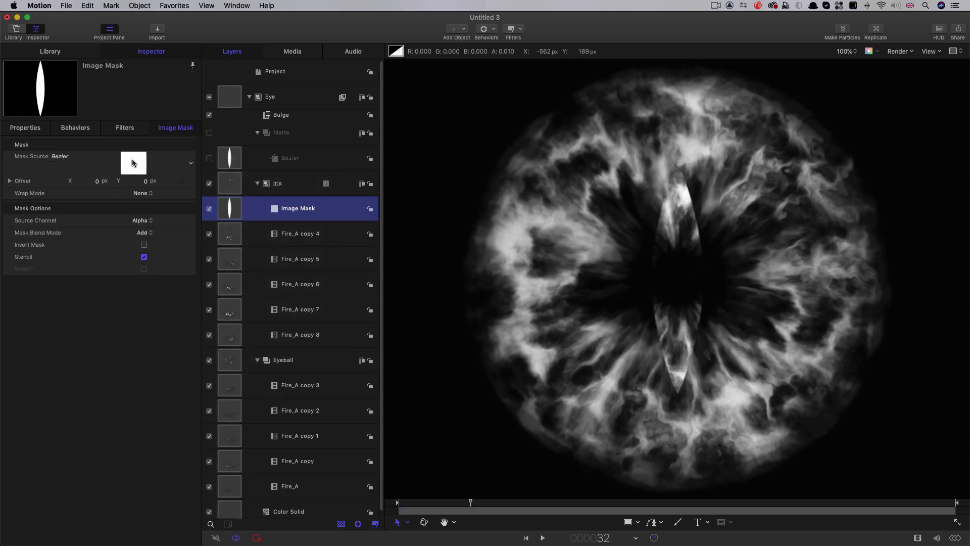
click(144, 246)
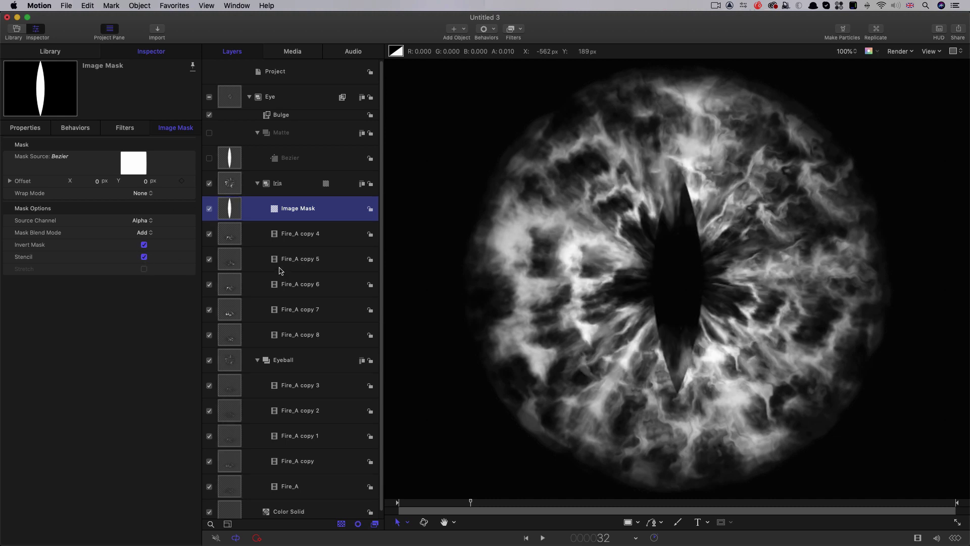
scroll(281, 270, down, 1)
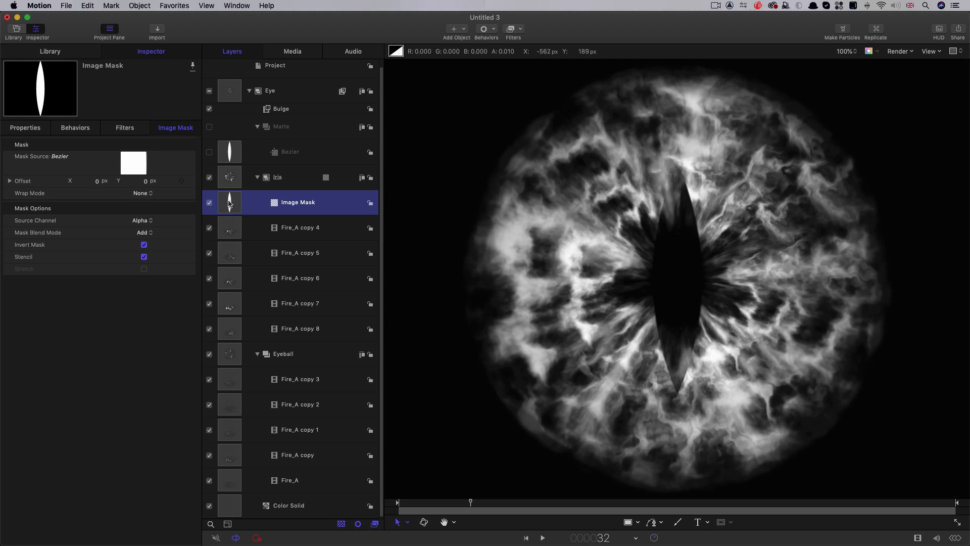
drag(228, 203, 225, 358)
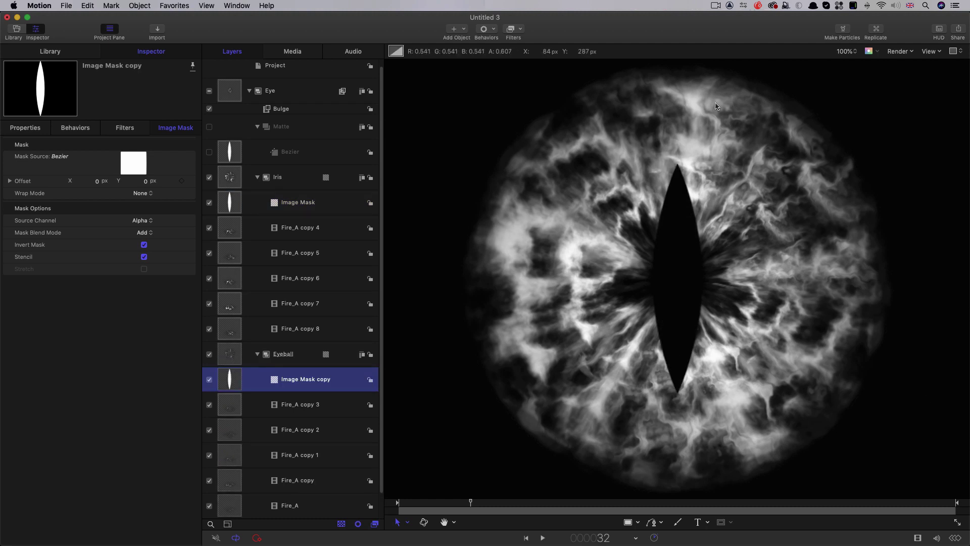
Apply a Crystallize filter to the Bezier slit shape with Speed 0.4, and play back the animated pupil edge.
click(231, 156)
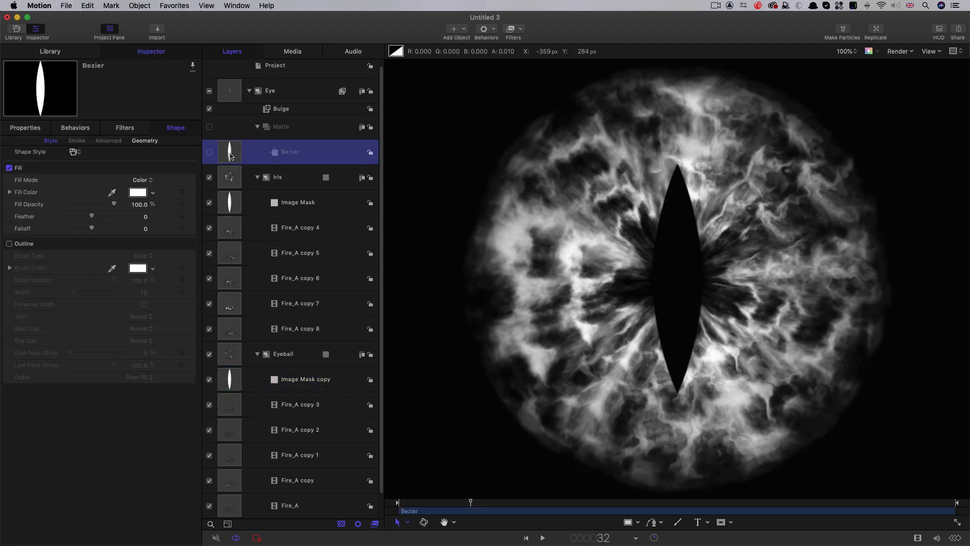
click(522, 32)
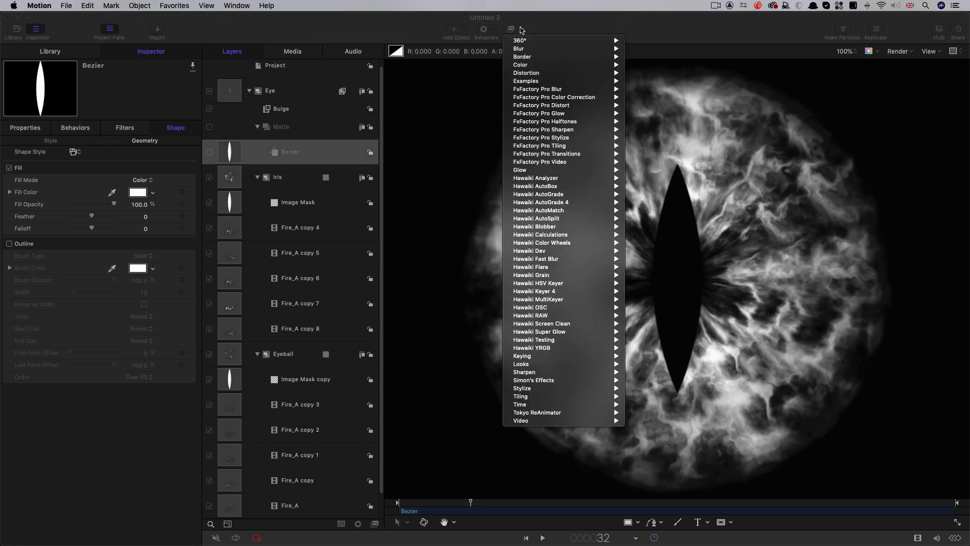
mouse_move(596, 390)
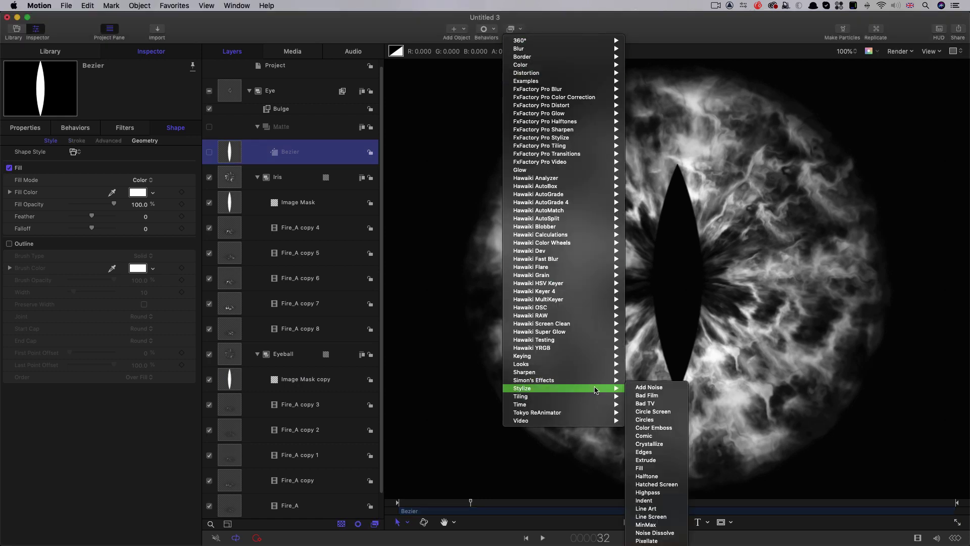
click(678, 444)
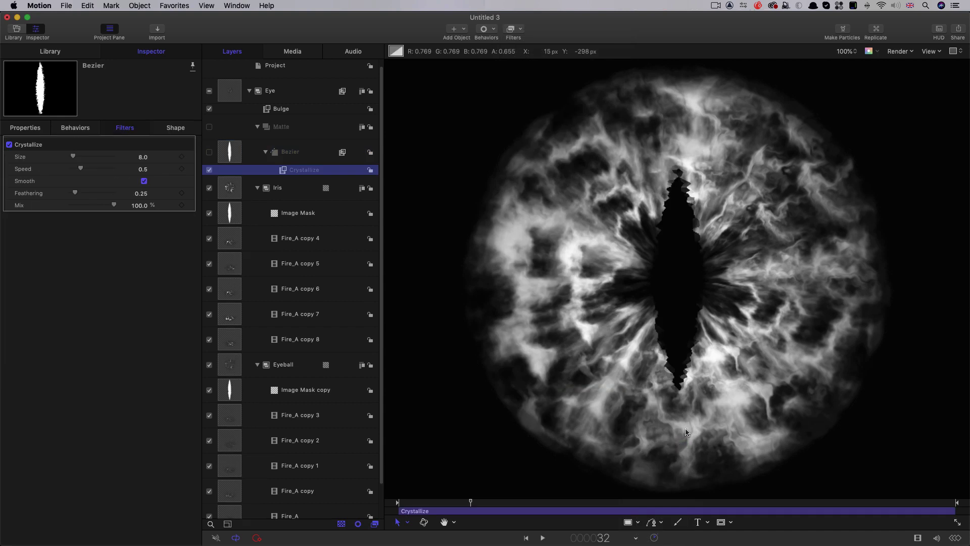
click(135, 169)
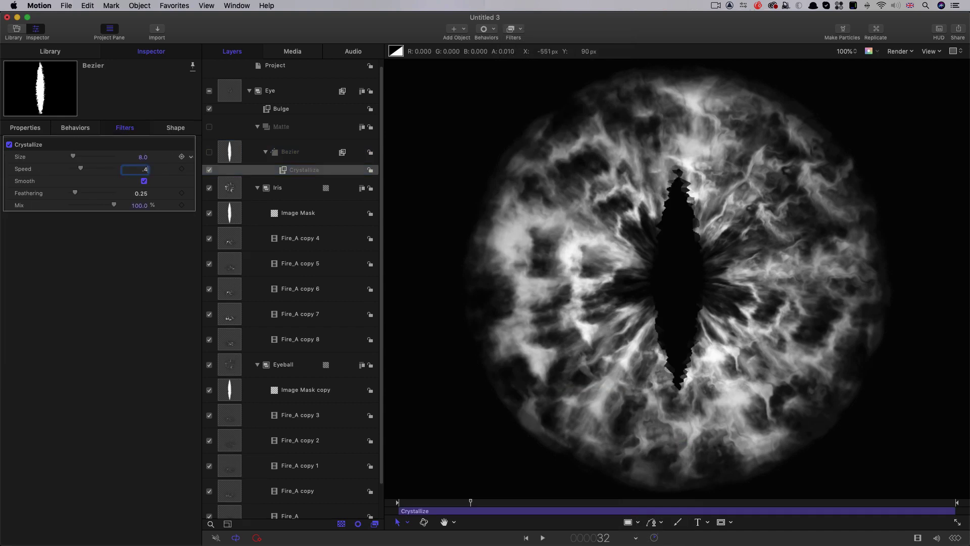
key(Return)
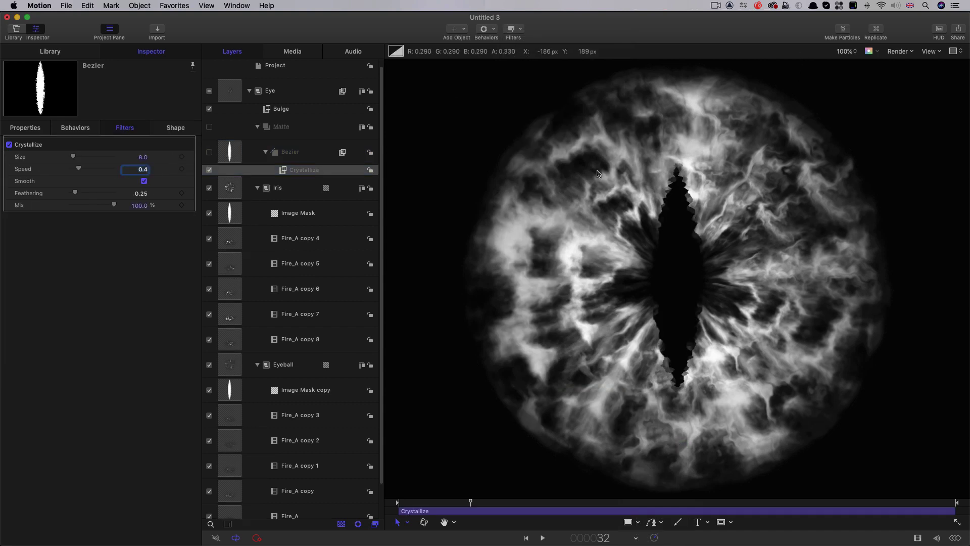
key(space)
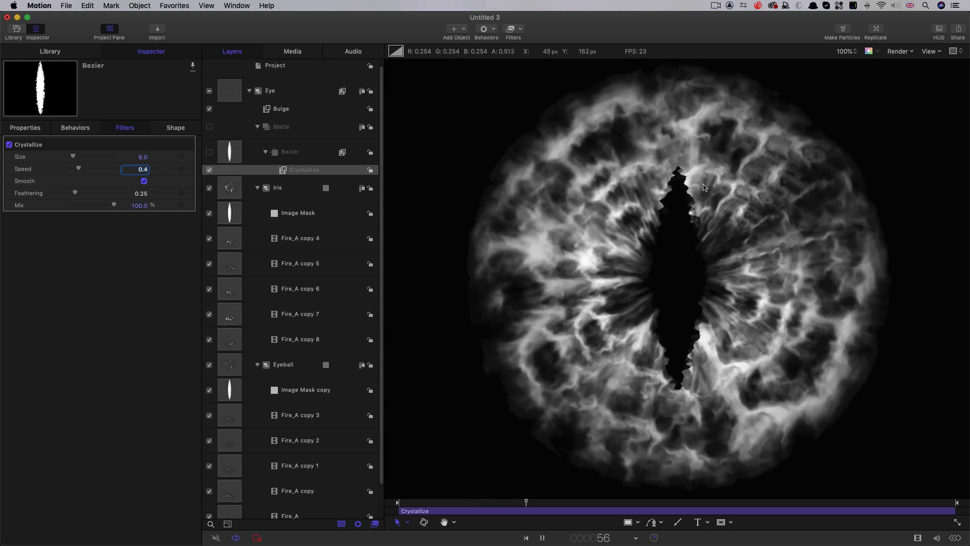
key(space)
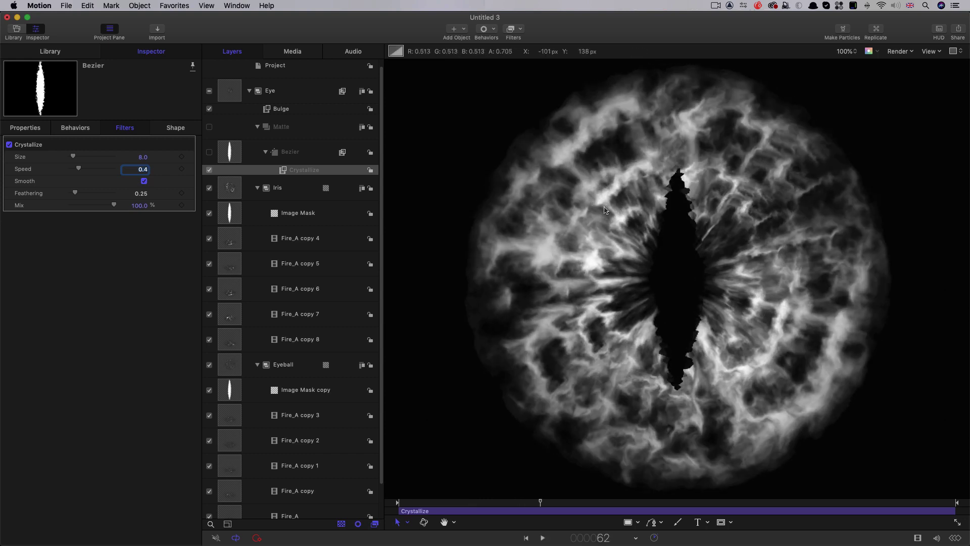
Soften the crystallized Bezier shape with a Gaussian Blur of Amount 10, and preview the result.
click(515, 30)
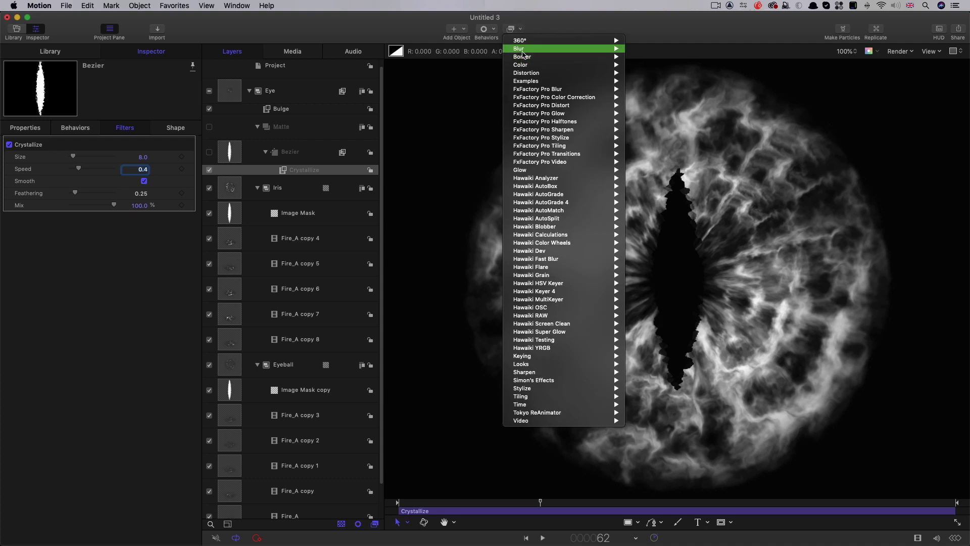
mouse_move(523, 49)
click(665, 91)
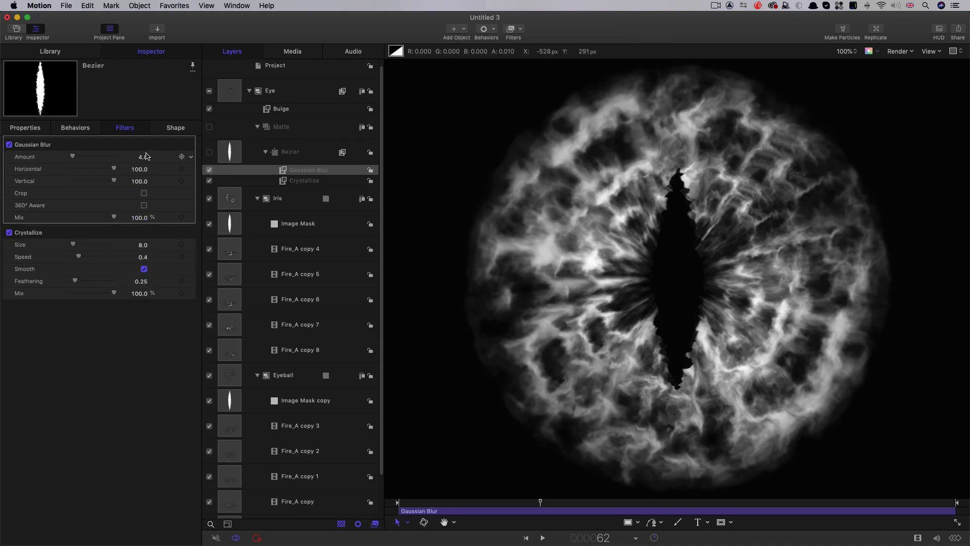
click(143, 157)
text(10)
key(Return)
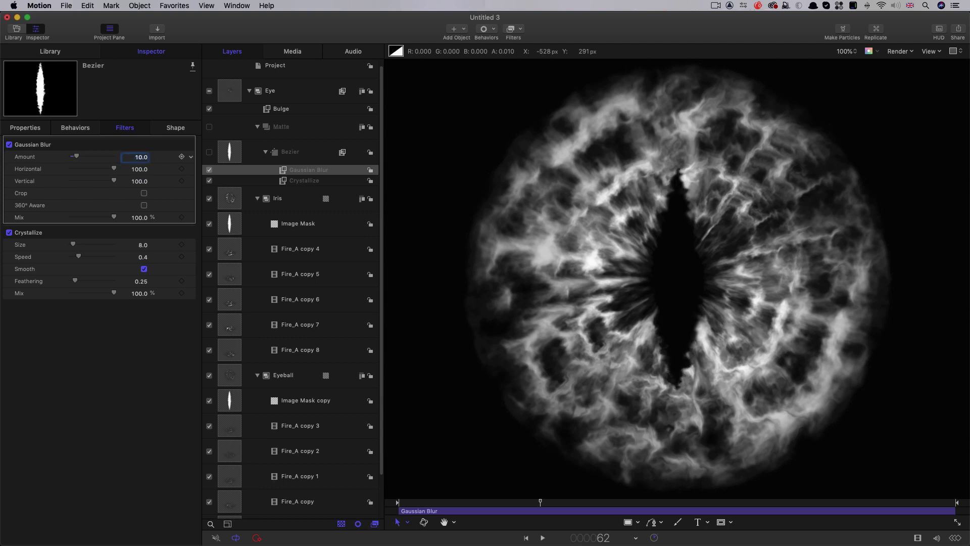
key(space)
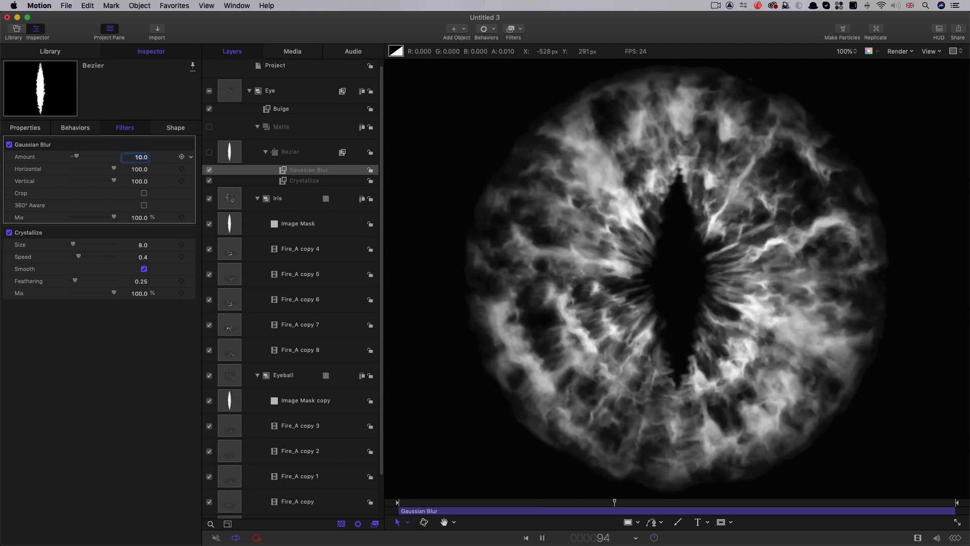
key(space)
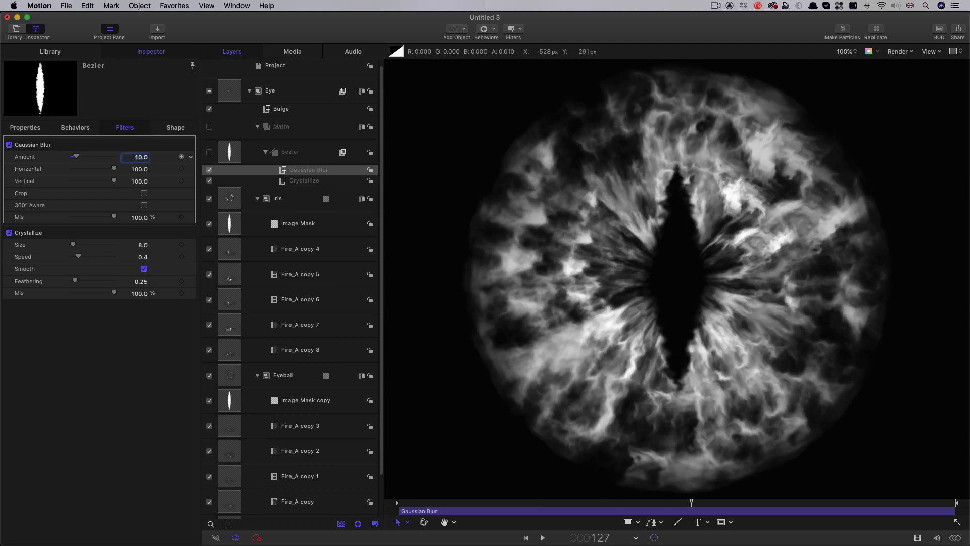
Set the opacity of all five Fire_A layers in the Eyeball group to 30%, and preview the whole eye.
key(shift+z)
scroll(232, 340, down, 2)
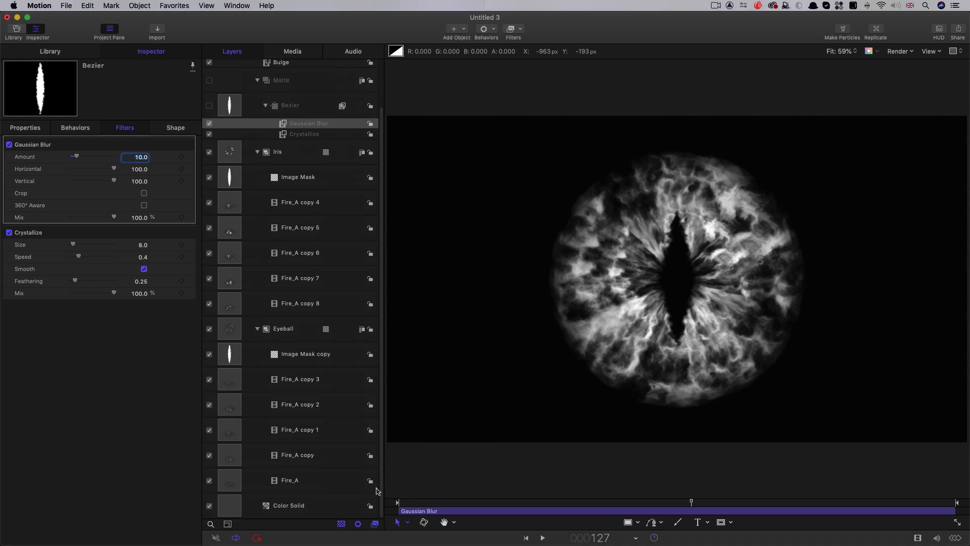
click(227, 379)
shift+click(228, 484)
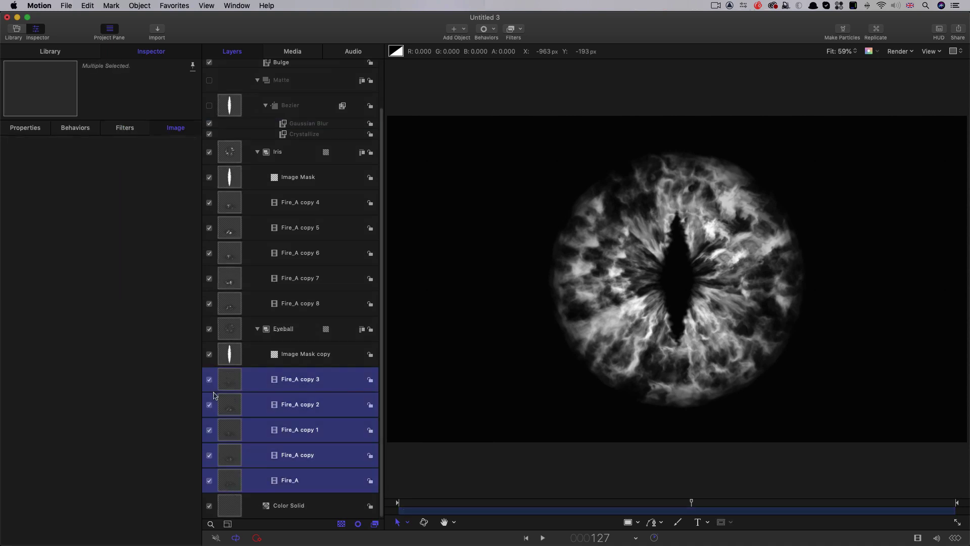
click(31, 128)
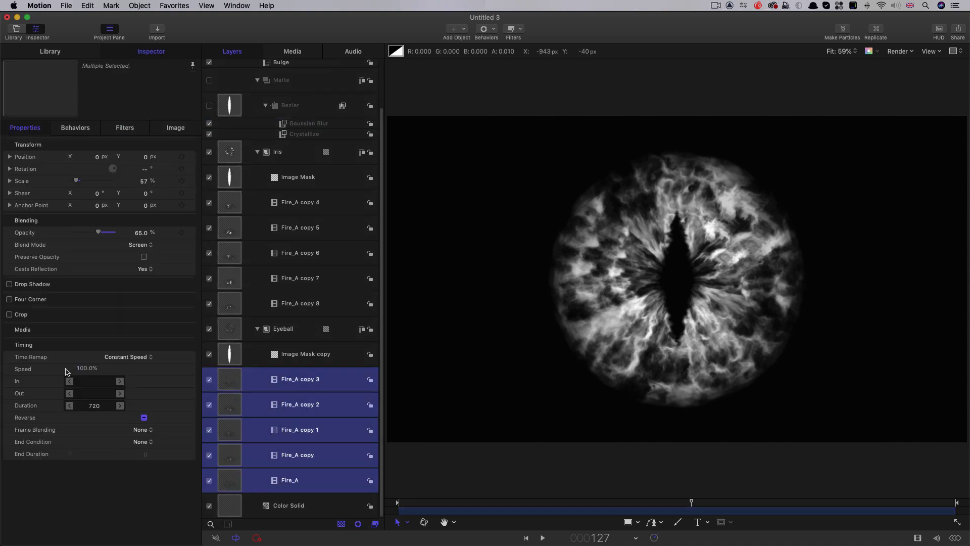
click(141, 233)
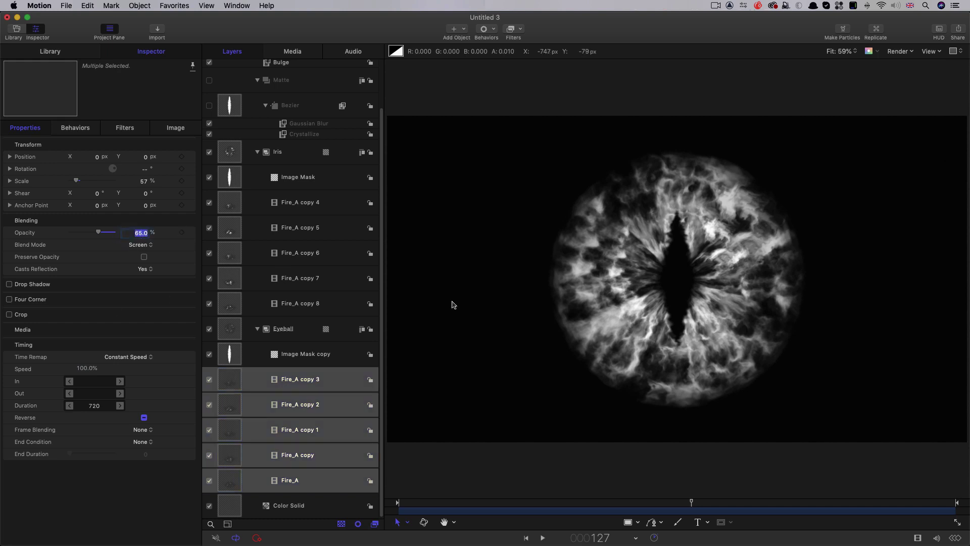
text(30)
key(Return)
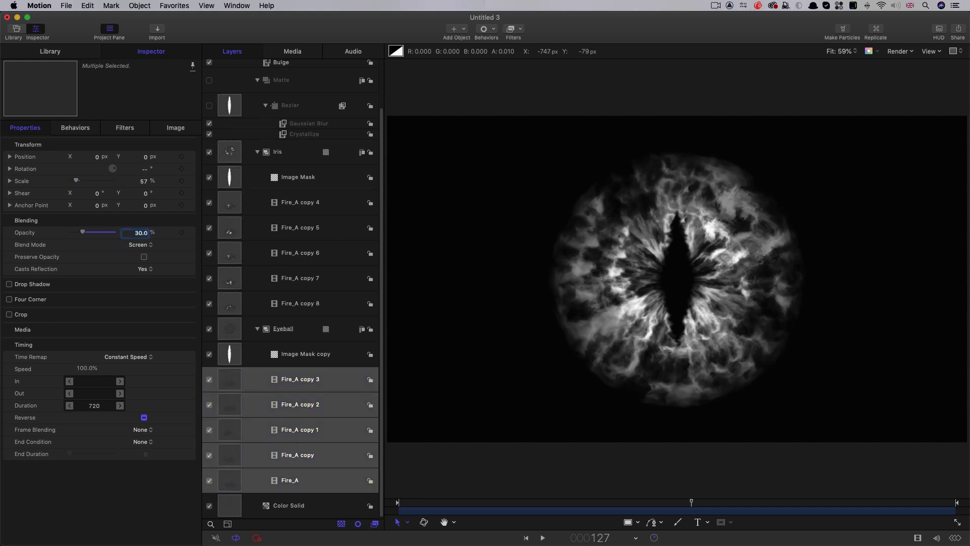
key(space)
key(space)
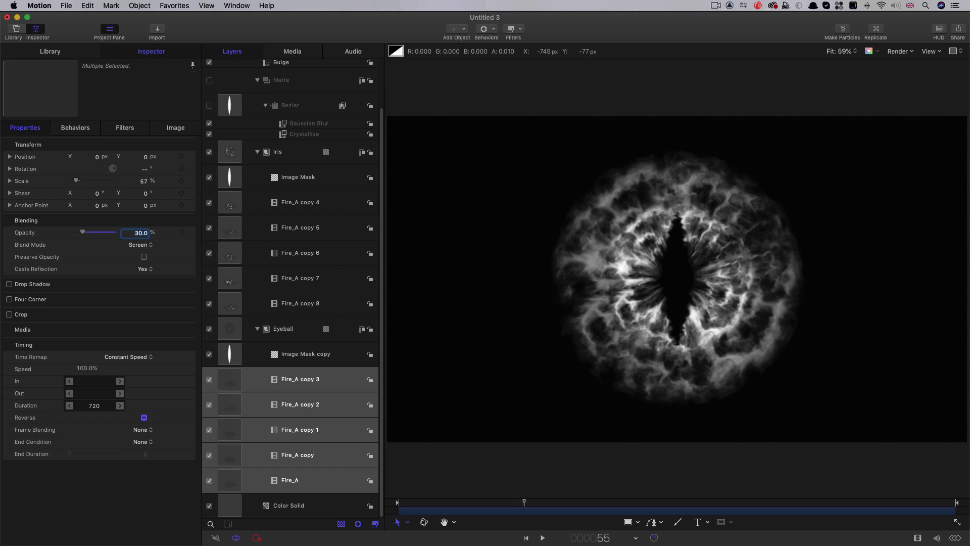
key(space)
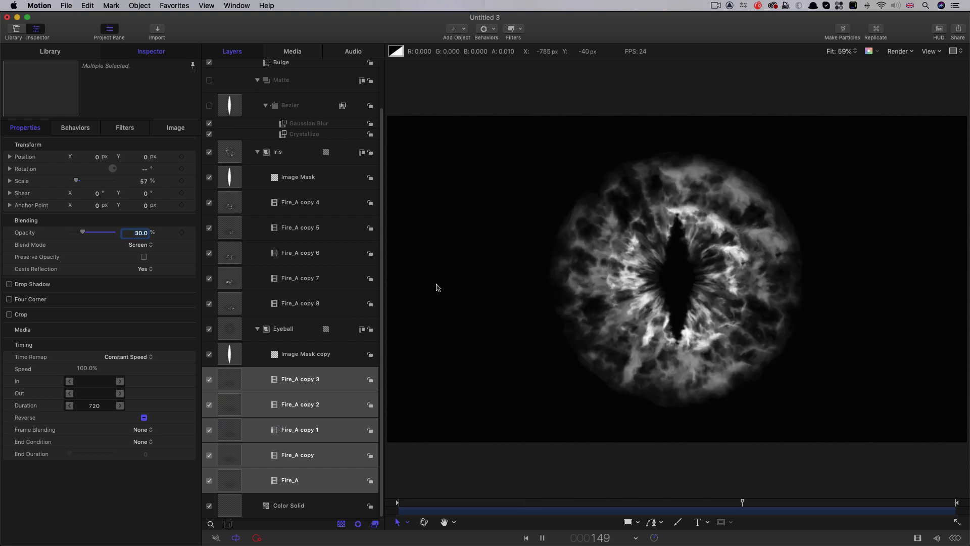
key(space)
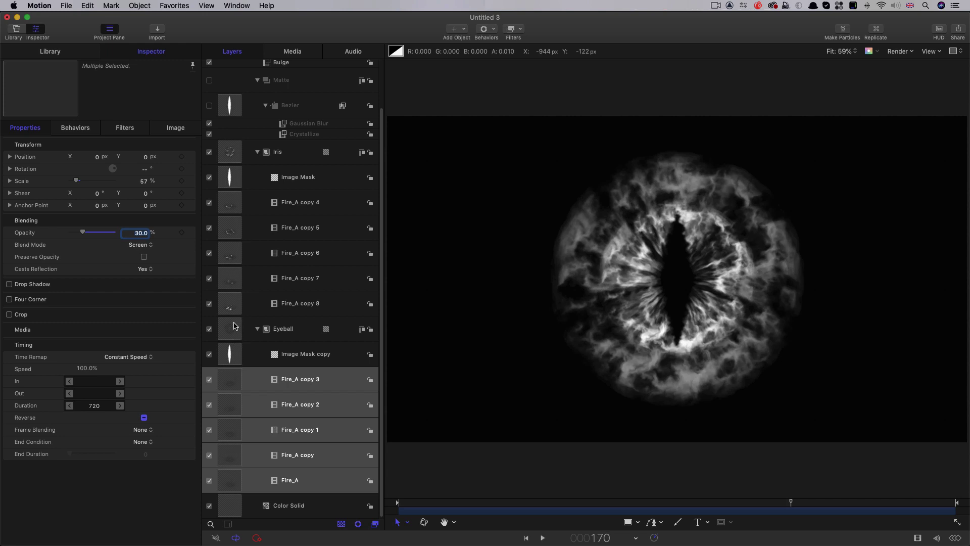
Move Fire_A copy 3 in the Eyeball group up and to the right, to about X 79, Y 71 px.
click(235, 326)
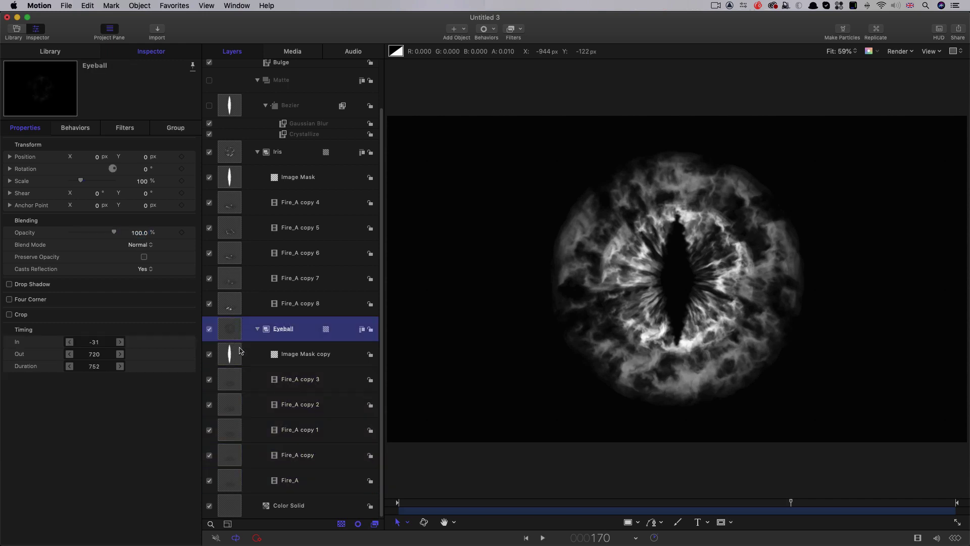
click(227, 382)
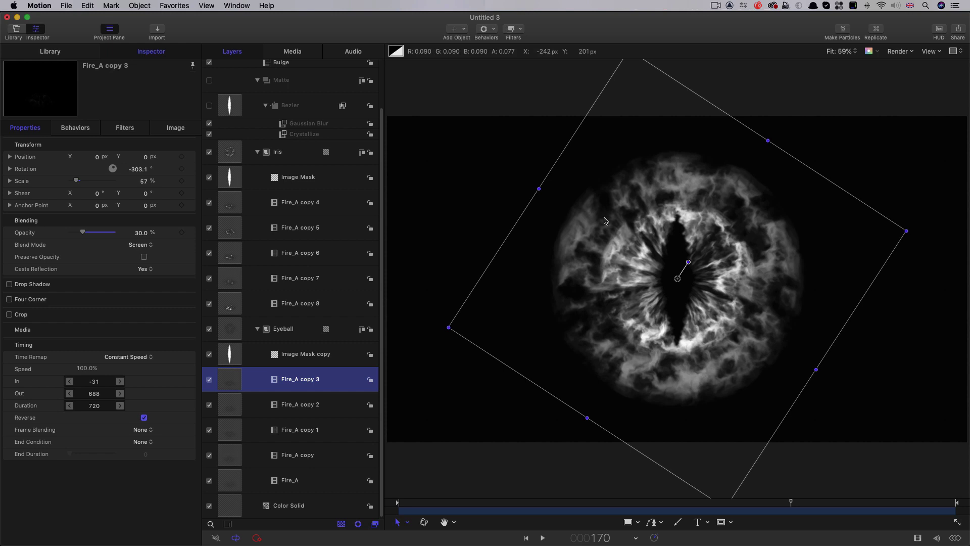
drag(605, 221, 604, 222)
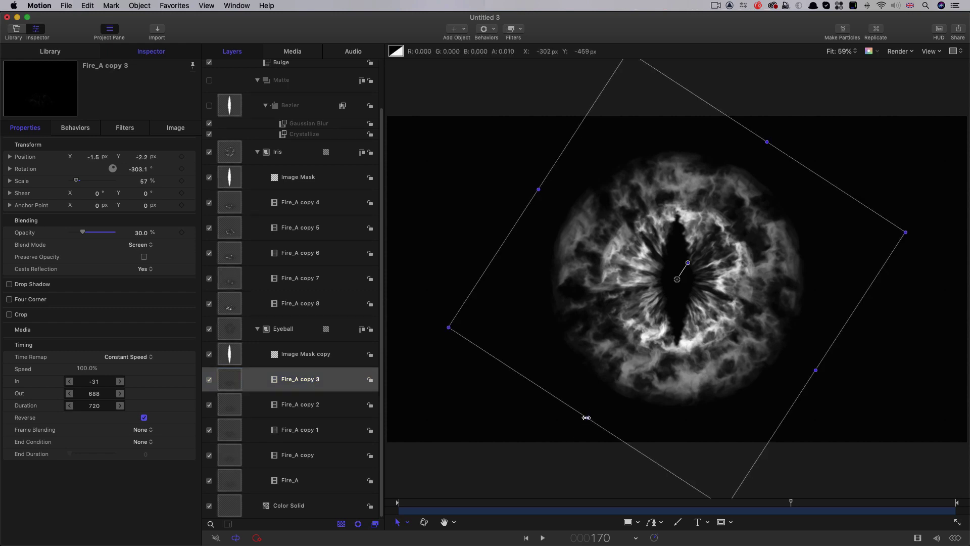
drag(586, 418, 605, 369)
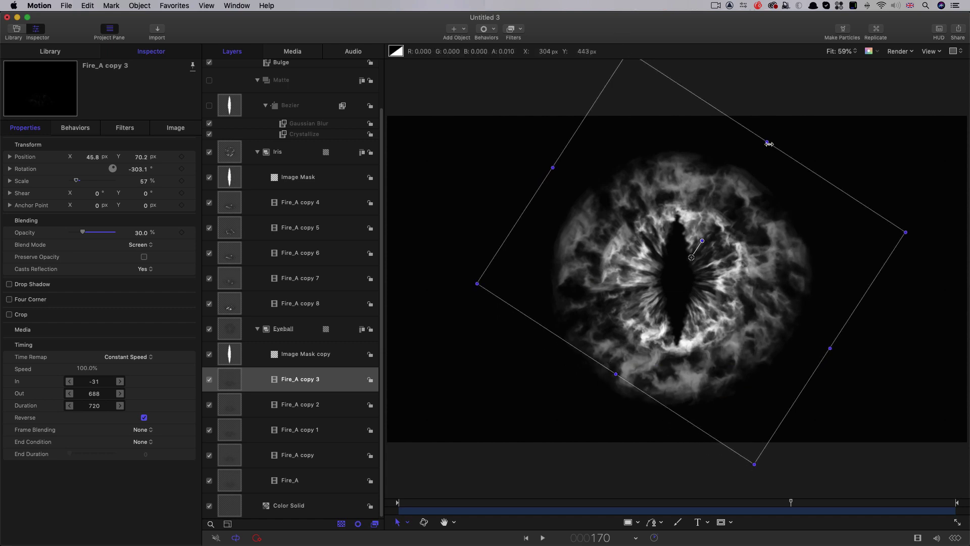
drag(767, 143, 764, 146)
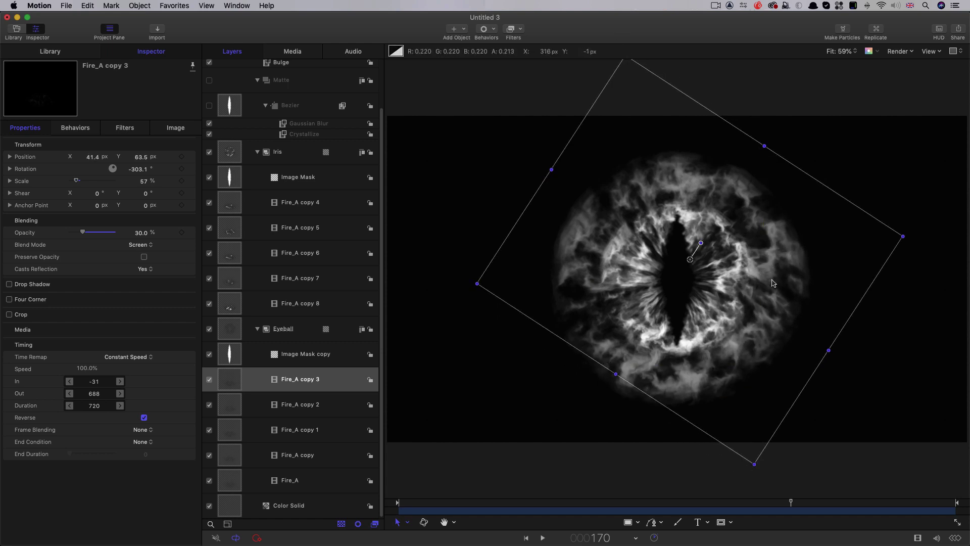
drag(771, 283, 783, 281)
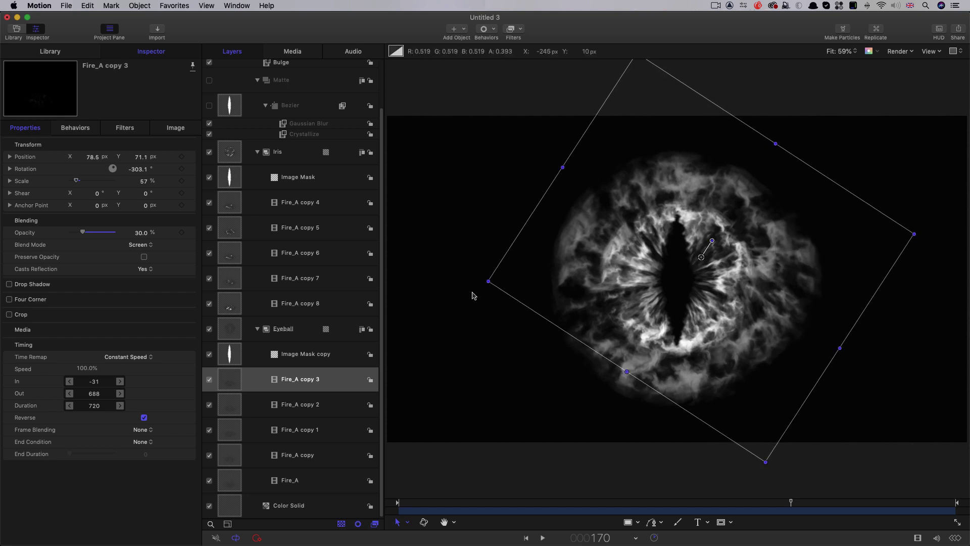
Shift Fire_A copy 2 to about X -19, Y -21, copy 1 to about X 15, Y -31, and Fire_A copy to about X -119, Y 19.
key(Down)
key(Down)
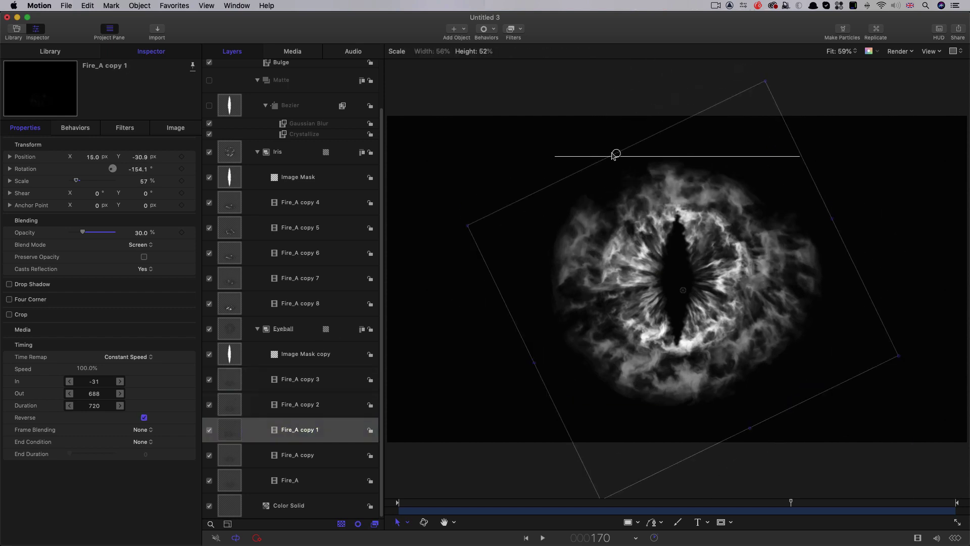
key(Down)
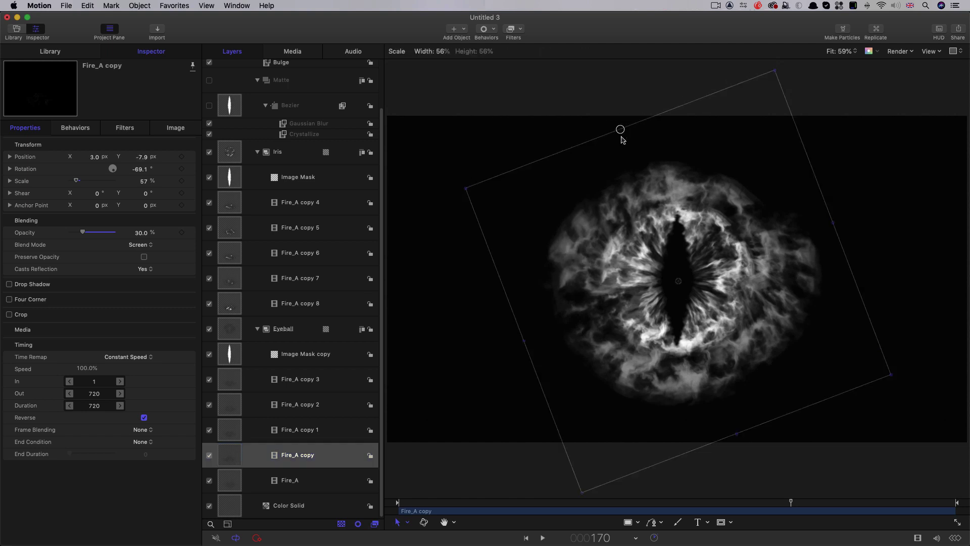
drag(677, 278, 639, 267)
drag(699, 422, 688, 397)
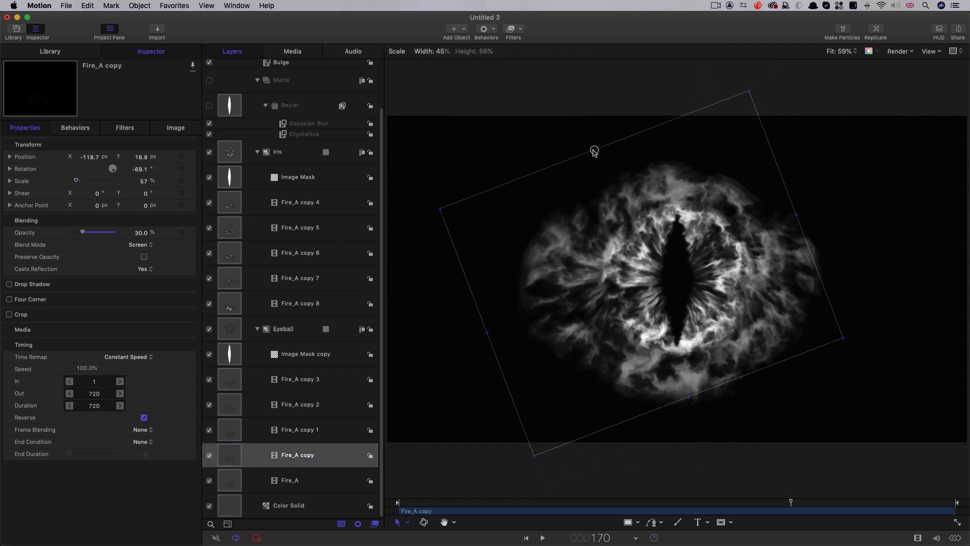
Offset the original Fire_A layer to about X 0, Y 16 px, and play back the reshaped eye.
key(Down)
key(space)
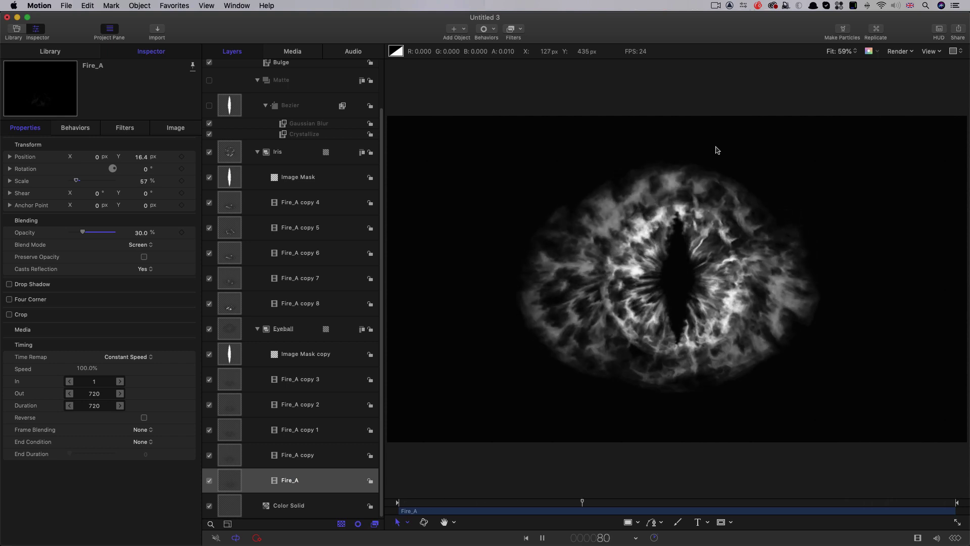
key(space)
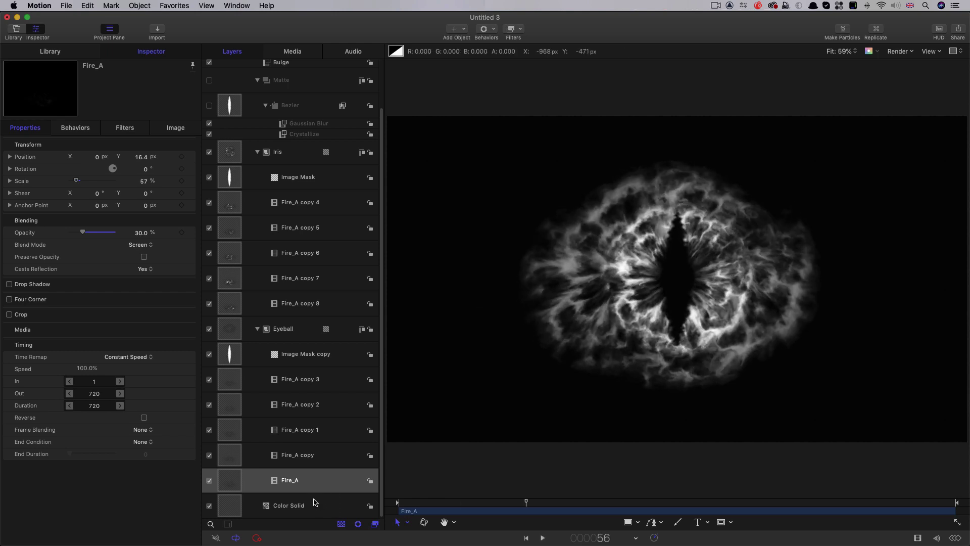
Duplicate Fire_A copy 2 in the Eyeball group and set the duplicate's opacity to 20%.
click(231, 406)
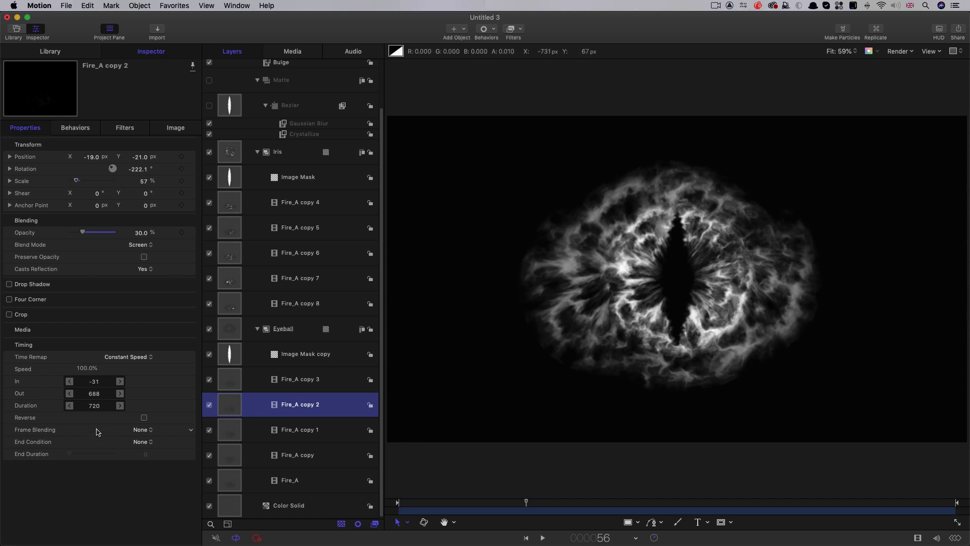
key(super+d)
key(F1)
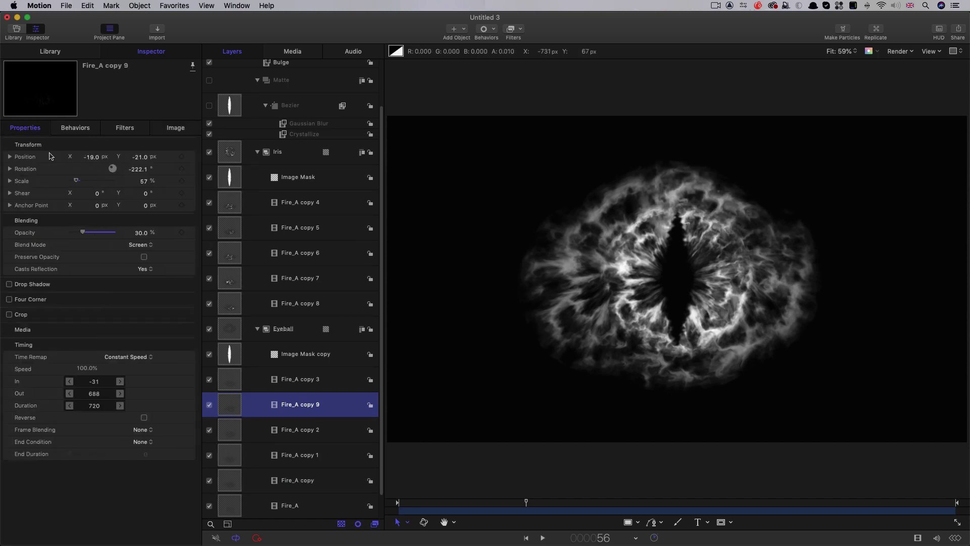
click(140, 233)
text(20)
key(Return)
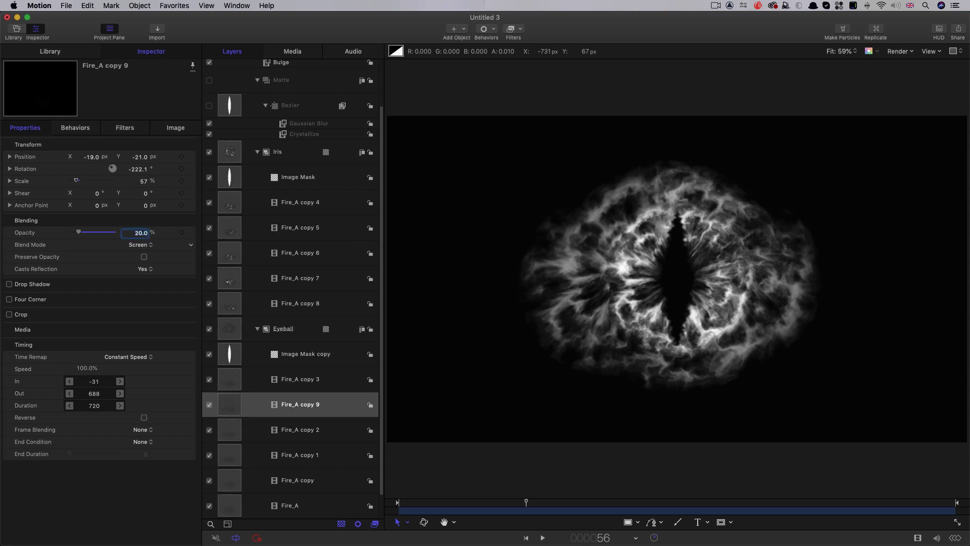
Rotate Fire_A copy 9 to about -131°, shift it to about Y -107 px, and duplicate the layer.
drag(138, 169, 133, 157)
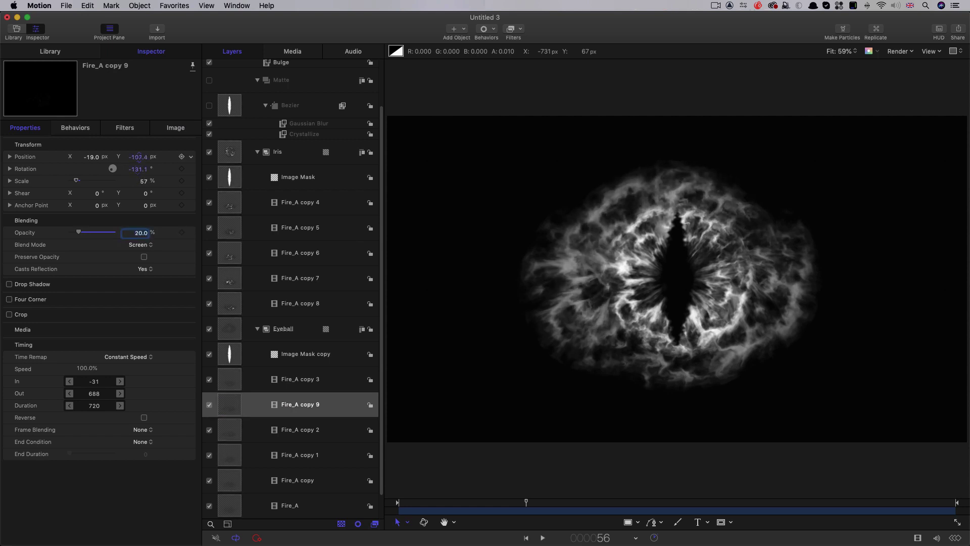
key(super+d)
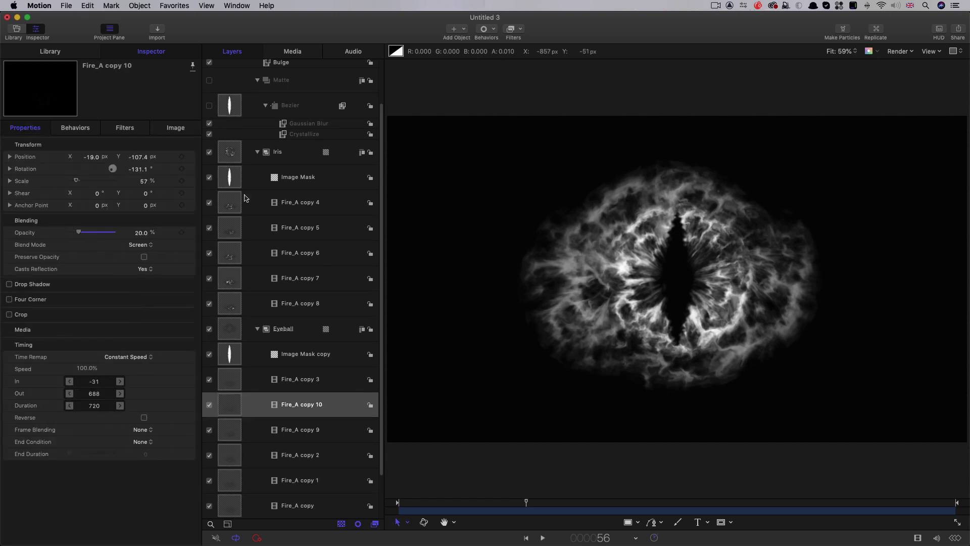
Rotate Fire_A copy 10 to about 88°, reverse its timing, and offset it to about Y -20 px.
drag(137, 170, 144, 155)
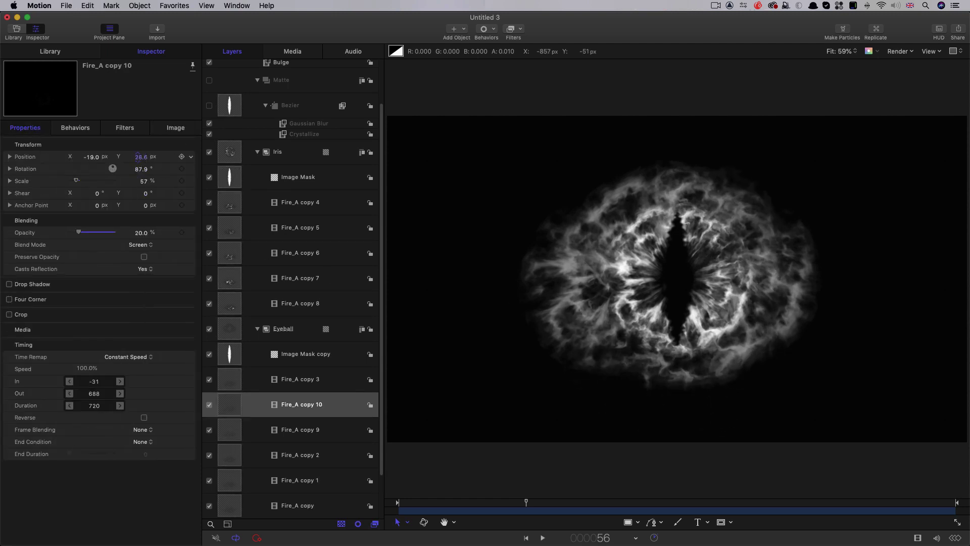
click(144, 417)
drag(142, 157, 145, 156)
click(781, 231)
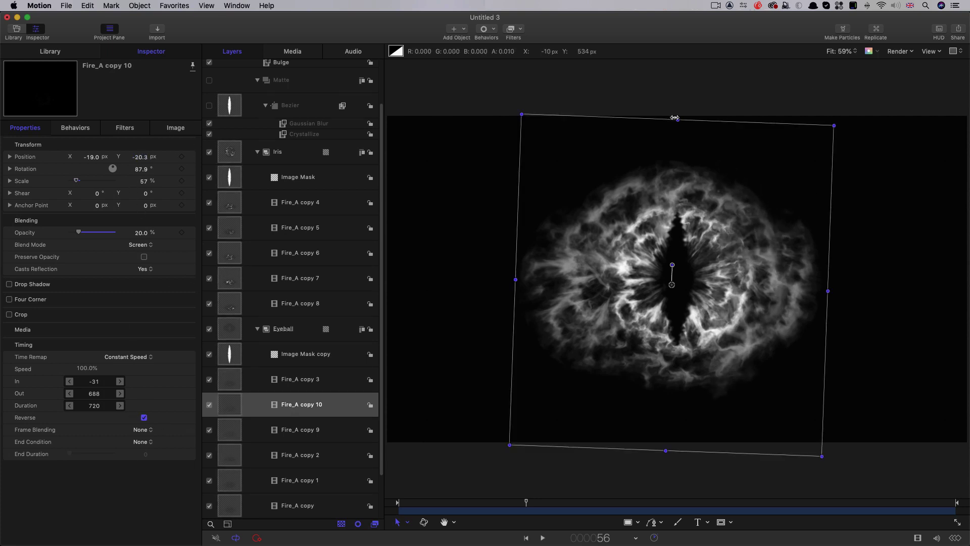
Squash Fire_A copy 10 by pulling its upper and lower edges inward on the canvas, and play back the eye.
drag(673, 116, 674, 127)
drag(666, 450, 667, 430)
key(space)
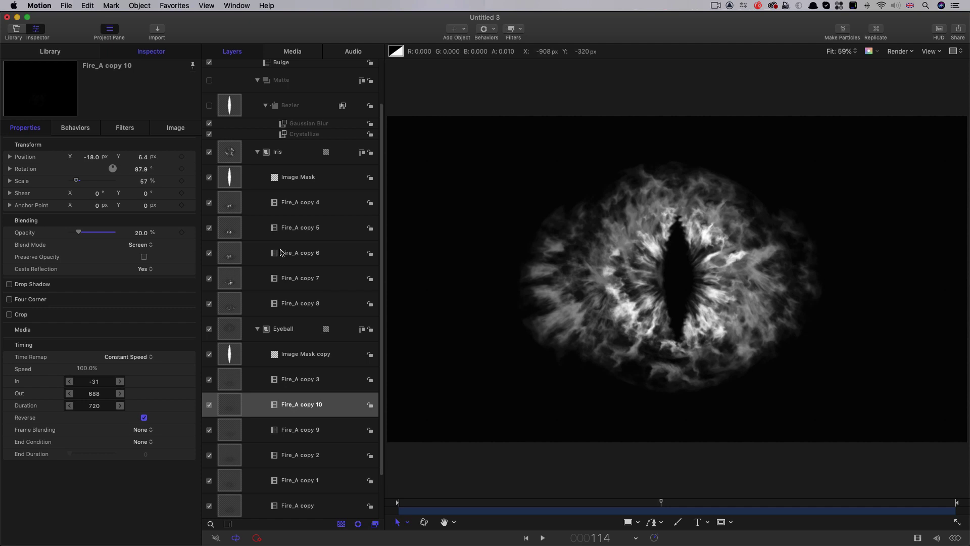
Add a Levels colour filter to the Iris group.
scroll(282, 253, up, 4)
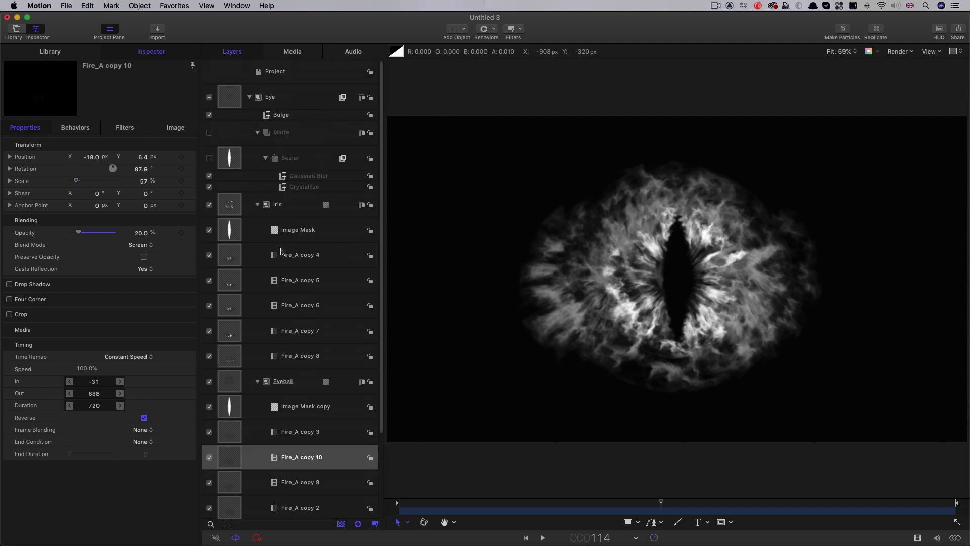
click(258, 204)
click(229, 209)
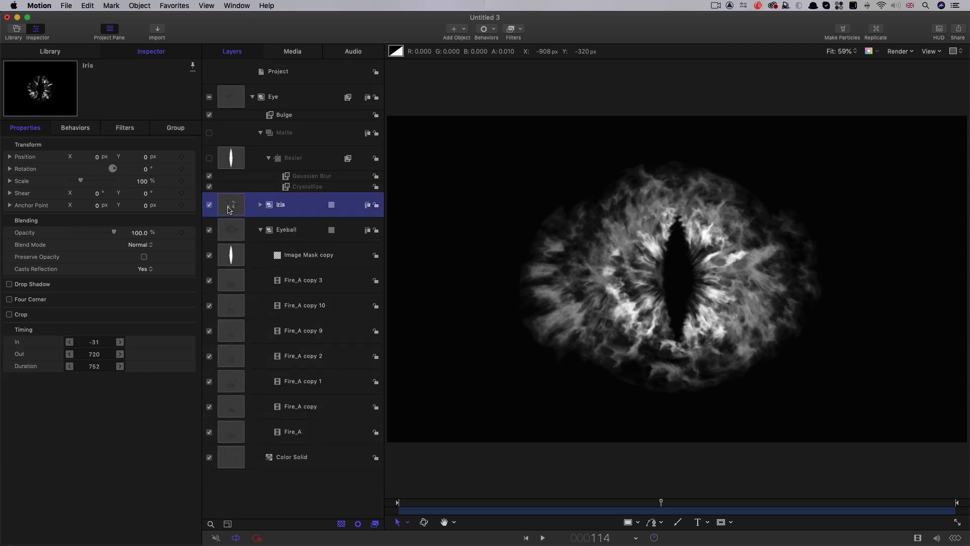
click(519, 29)
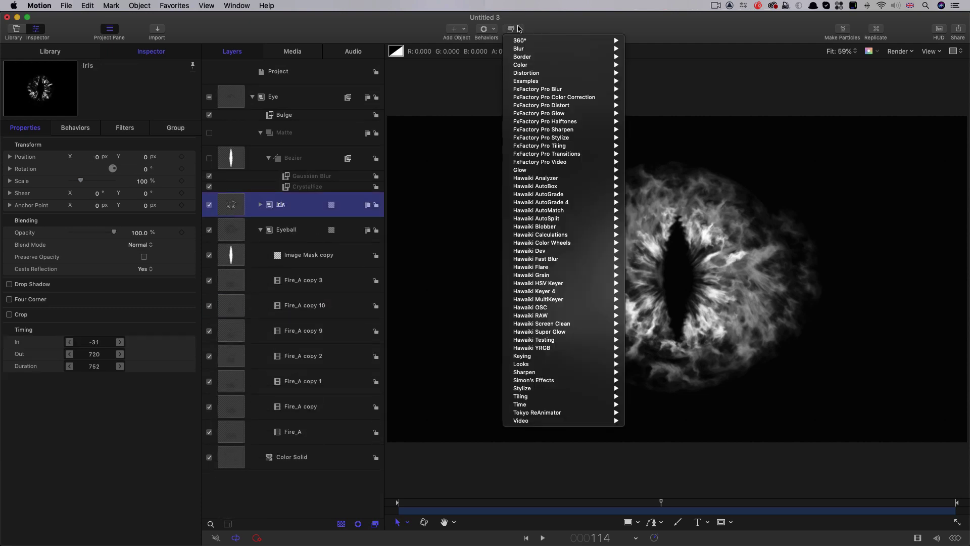
mouse_move(517, 68)
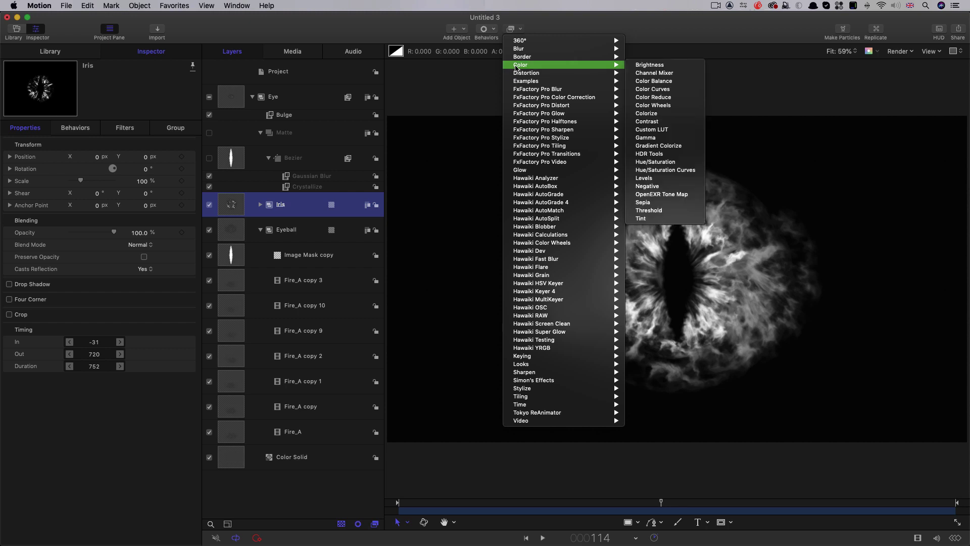
click(652, 178)
Tint the Iris orange by lowering the Levels output white to about 0.36 for Blue and about 0.77 for Green.
click(139, 161)
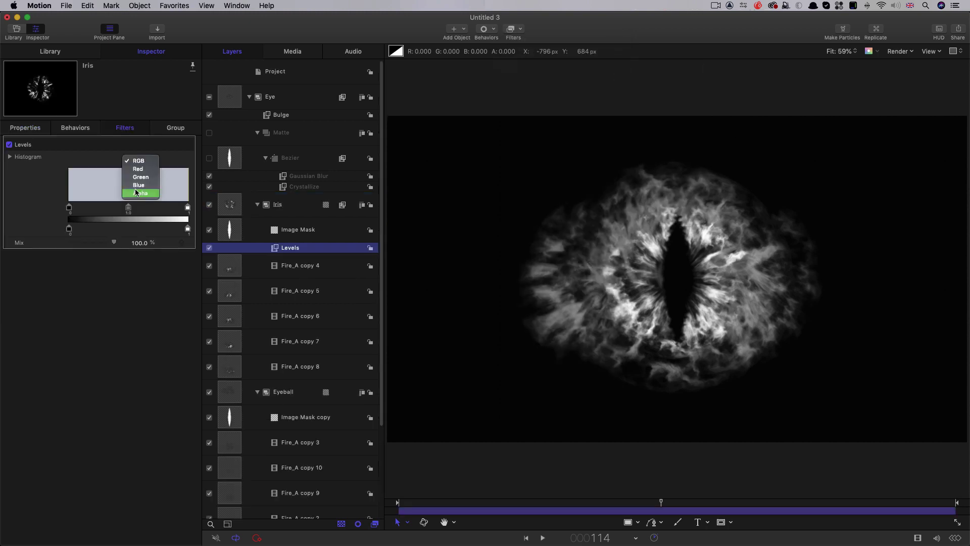
click(136, 188)
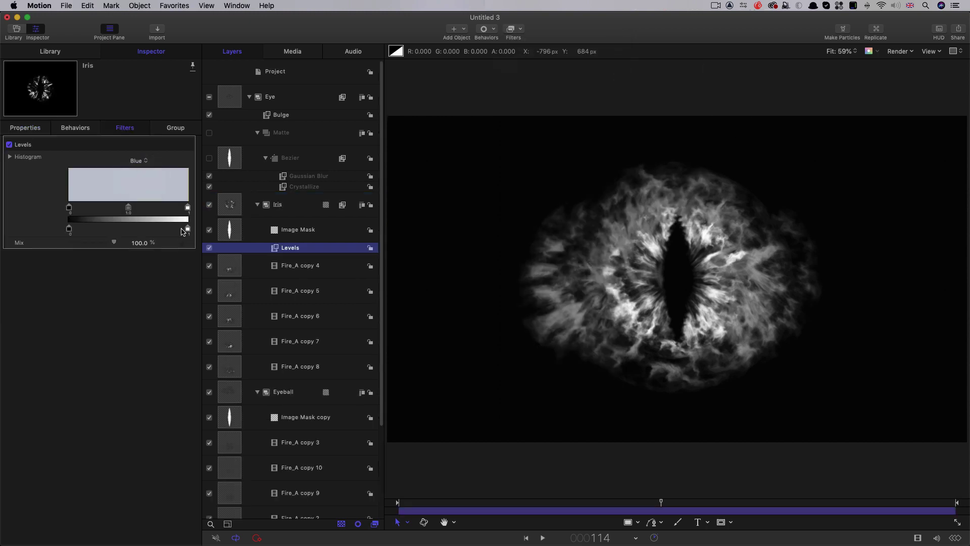
drag(188, 230, 112, 231)
click(139, 161)
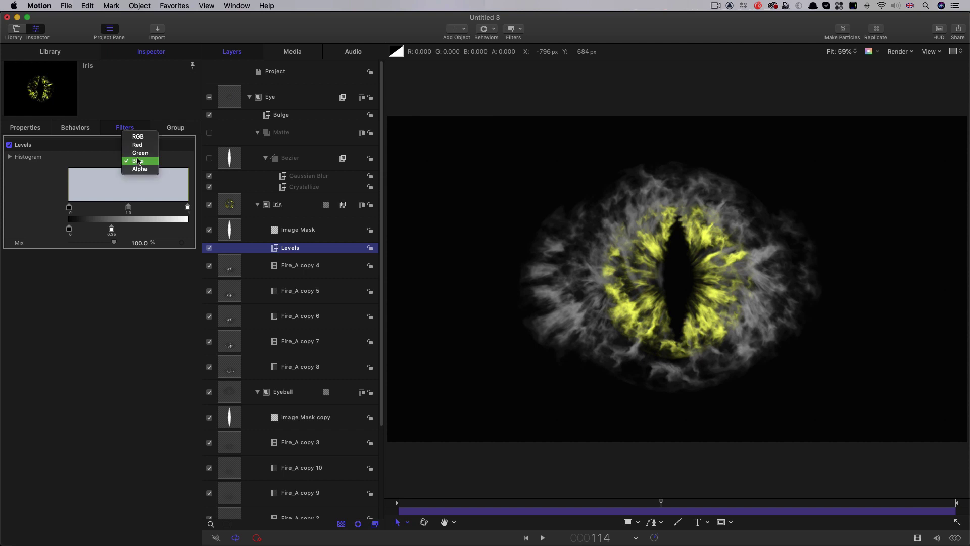
click(135, 153)
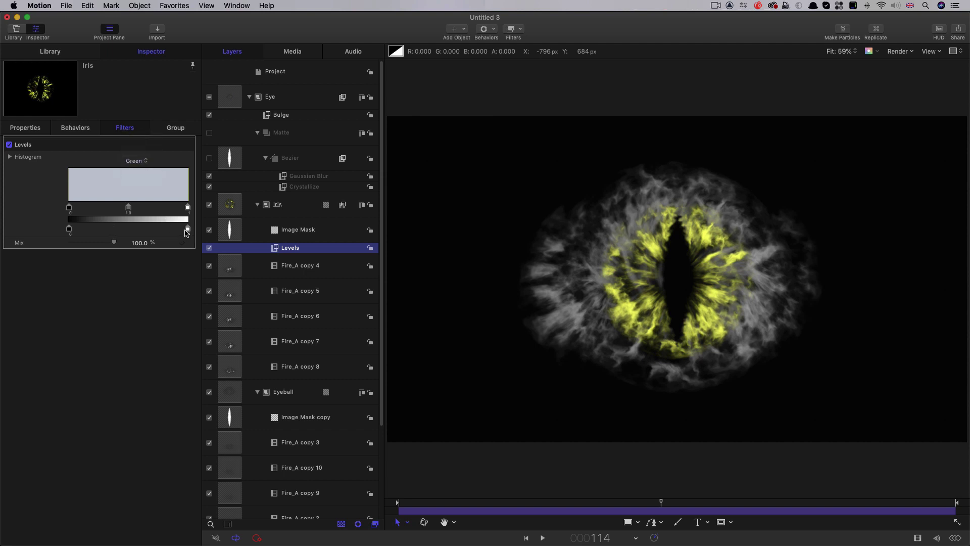
drag(187, 230, 156, 235)
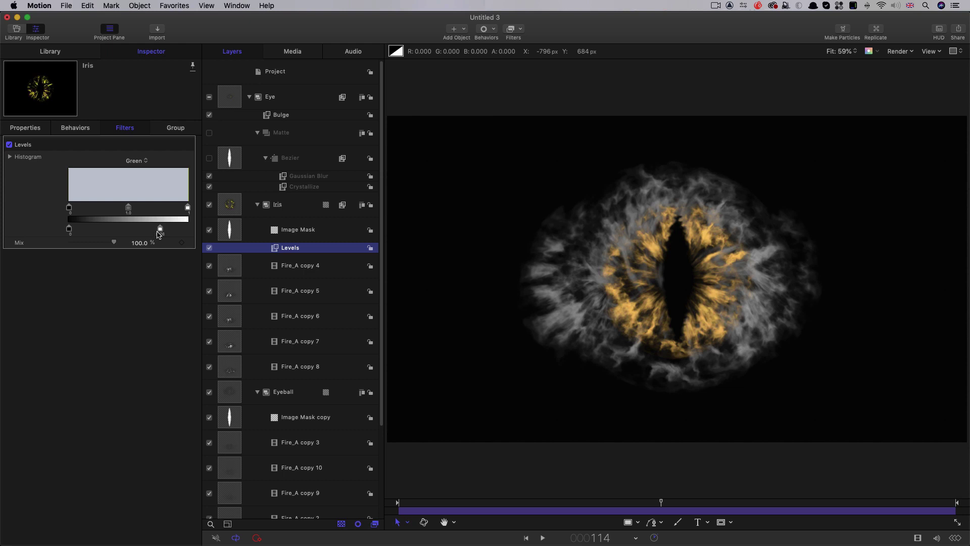
Set the Iris group's blend mode to Screen.
click(223, 204)
click(18, 126)
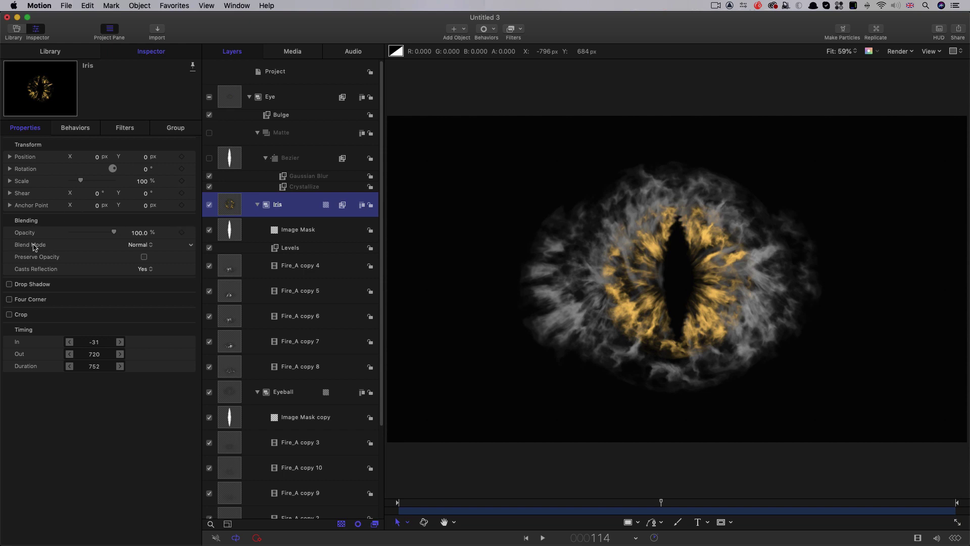
click(139, 245)
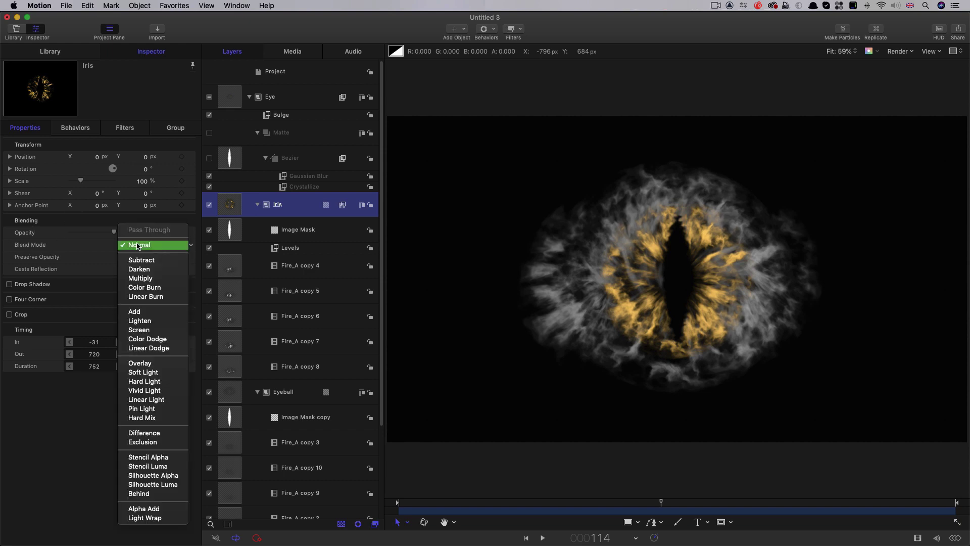
click(152, 329)
Copy the Iris Levels filter to the Eyeball group and lower the copy's Blue output white to about 0.23.
scroll(245, 172, down, 1)
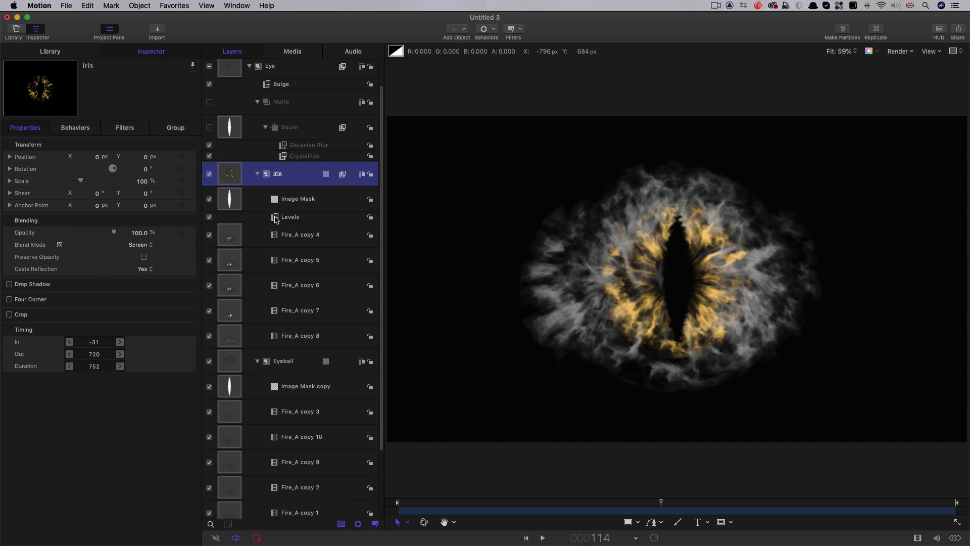
drag(275, 219, 226, 364)
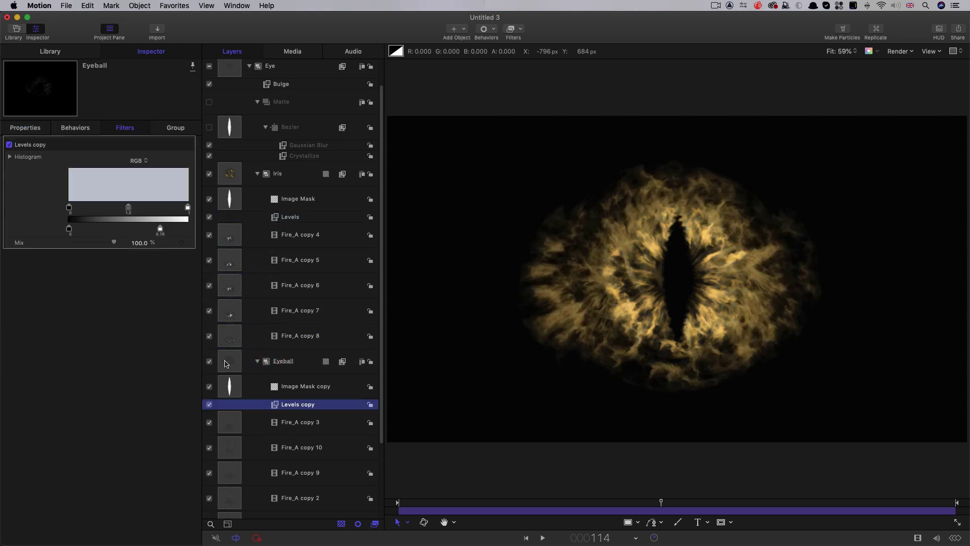
click(135, 160)
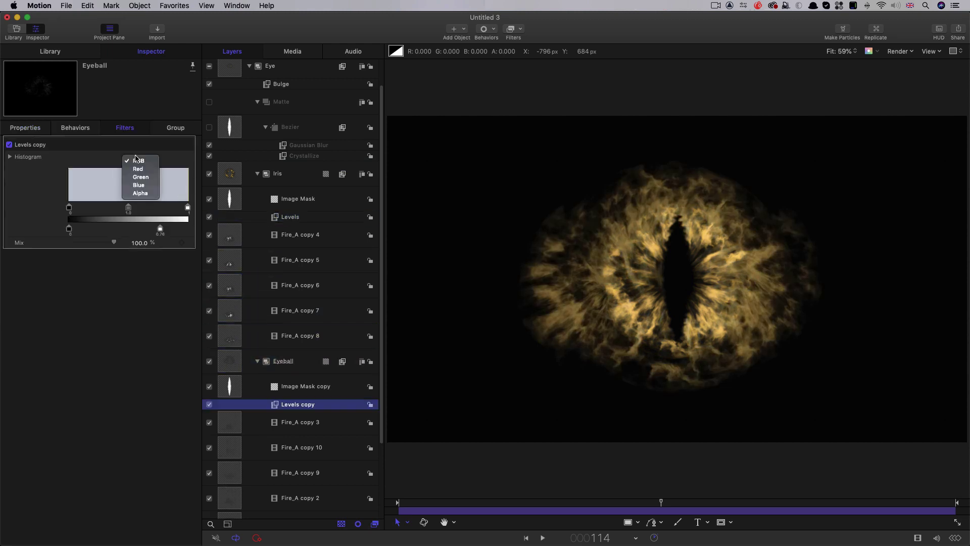
click(139, 185)
mouse_move(107, 228)
mouse_down()
mouse_move(79, 229)
mouse_move(98, 231)
mouse_up()
Lower the Green output white of the Eyeball's Levels filter to about 0.67 and play back the coloured eye.
click(142, 160)
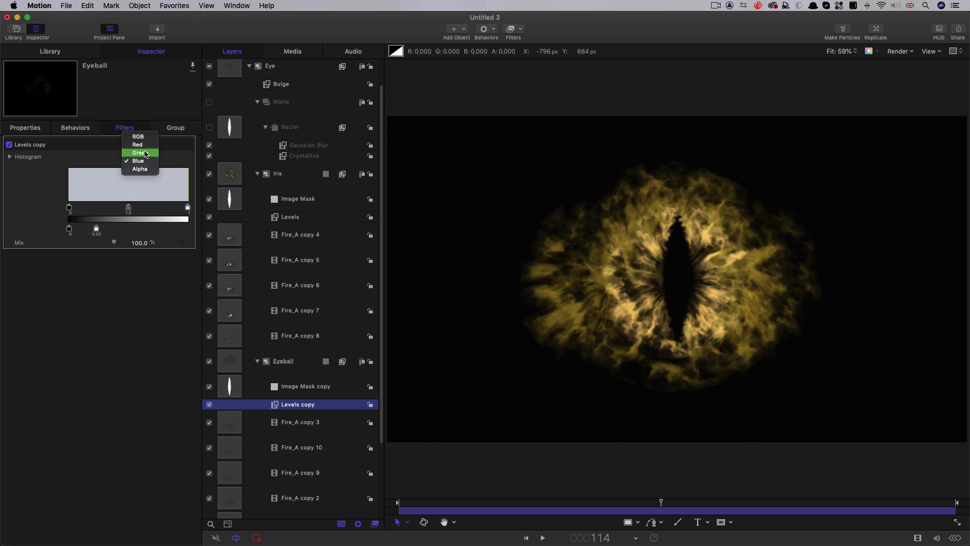
click(138, 152)
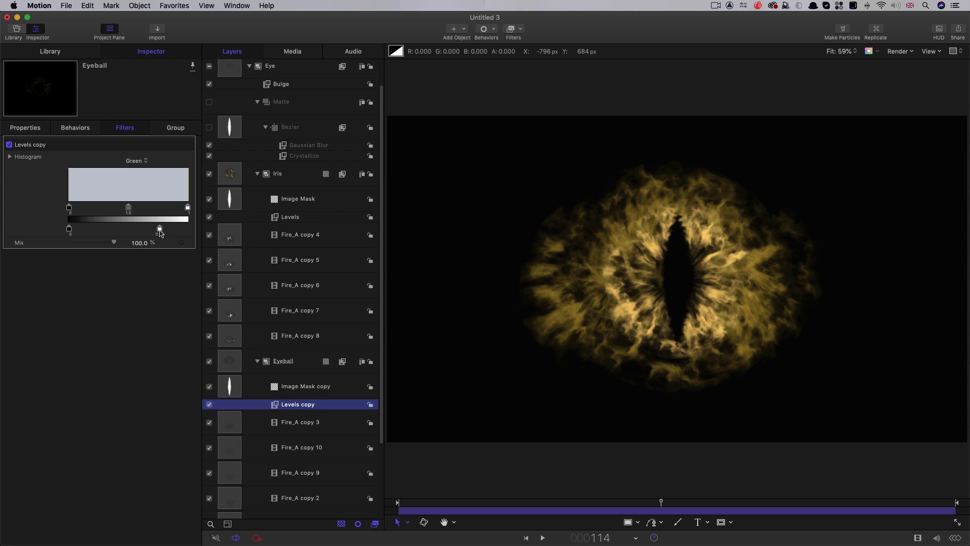
drag(159, 232, 148, 231)
key(space)
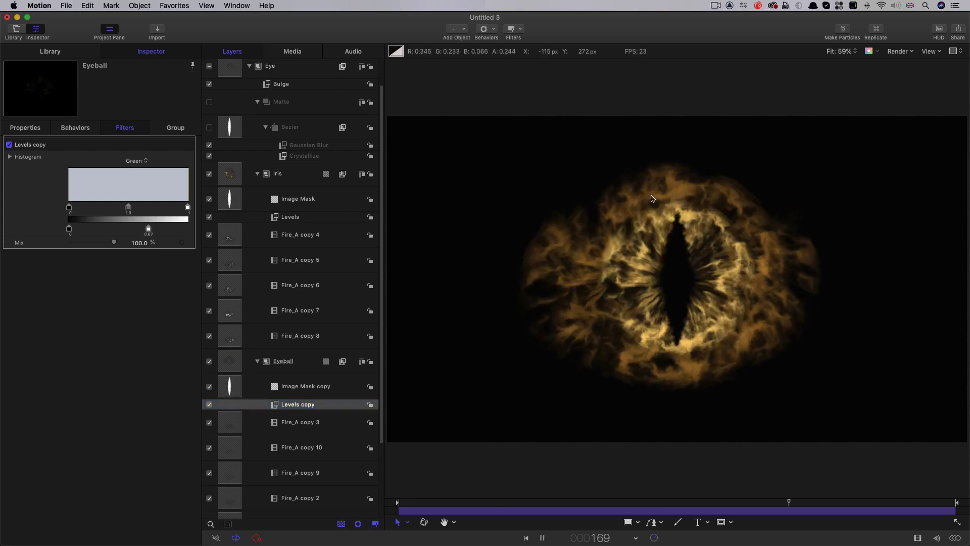
key(space)
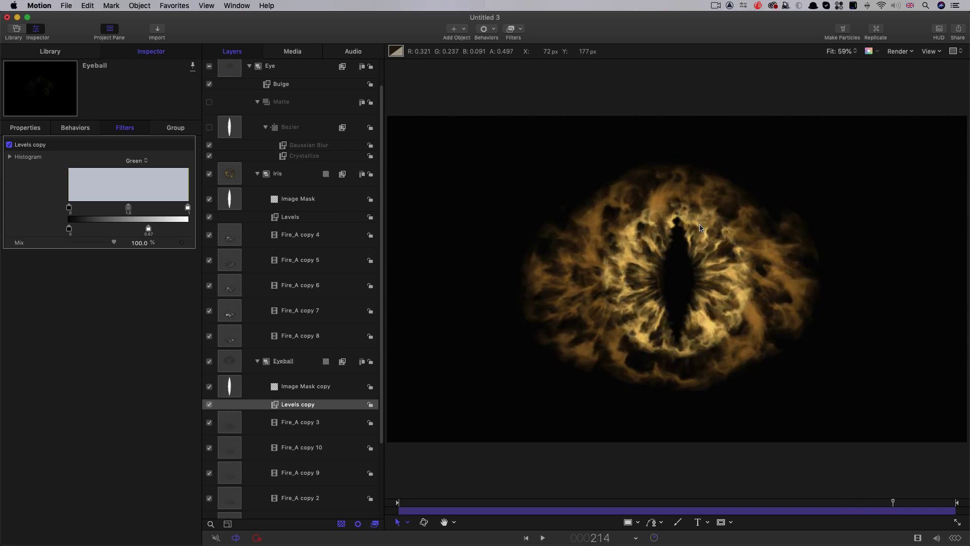